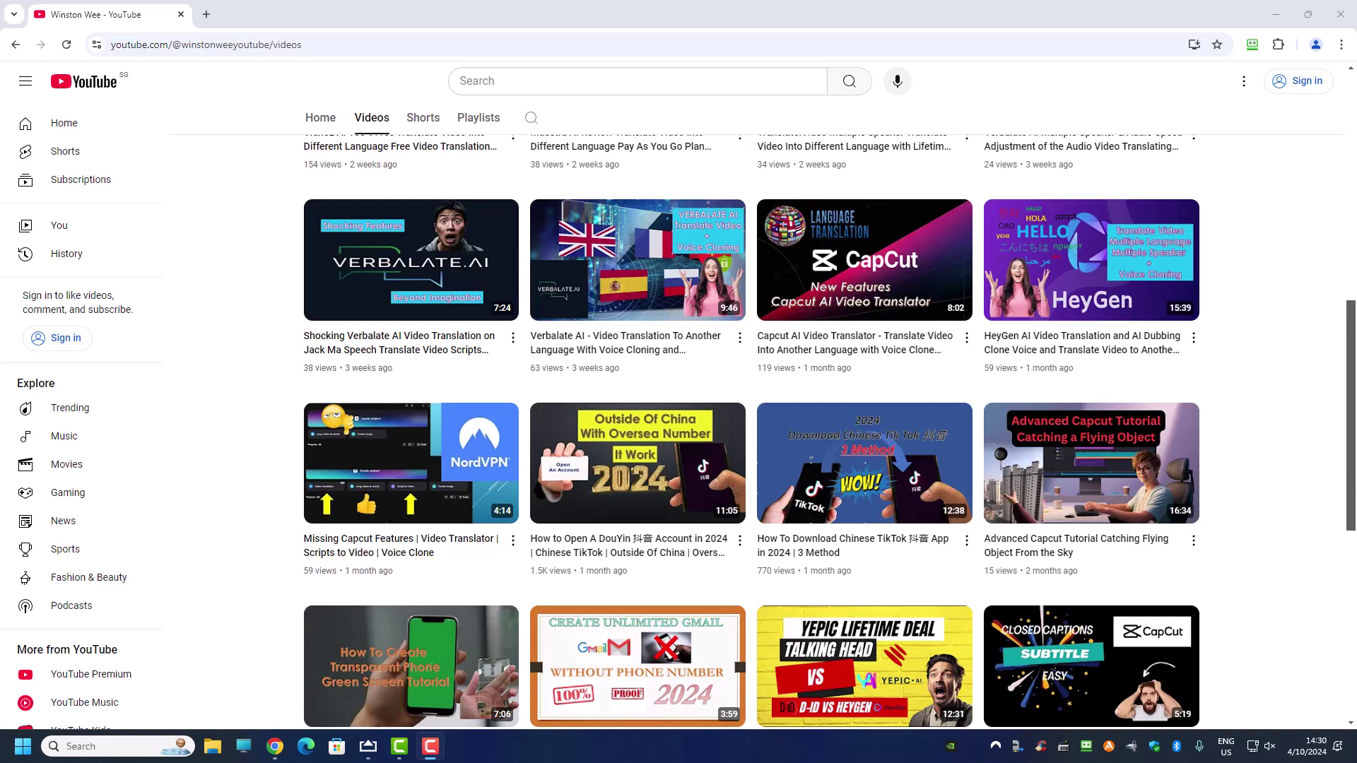
{"action": "mouse_move", "coordinate": [848, 452]}
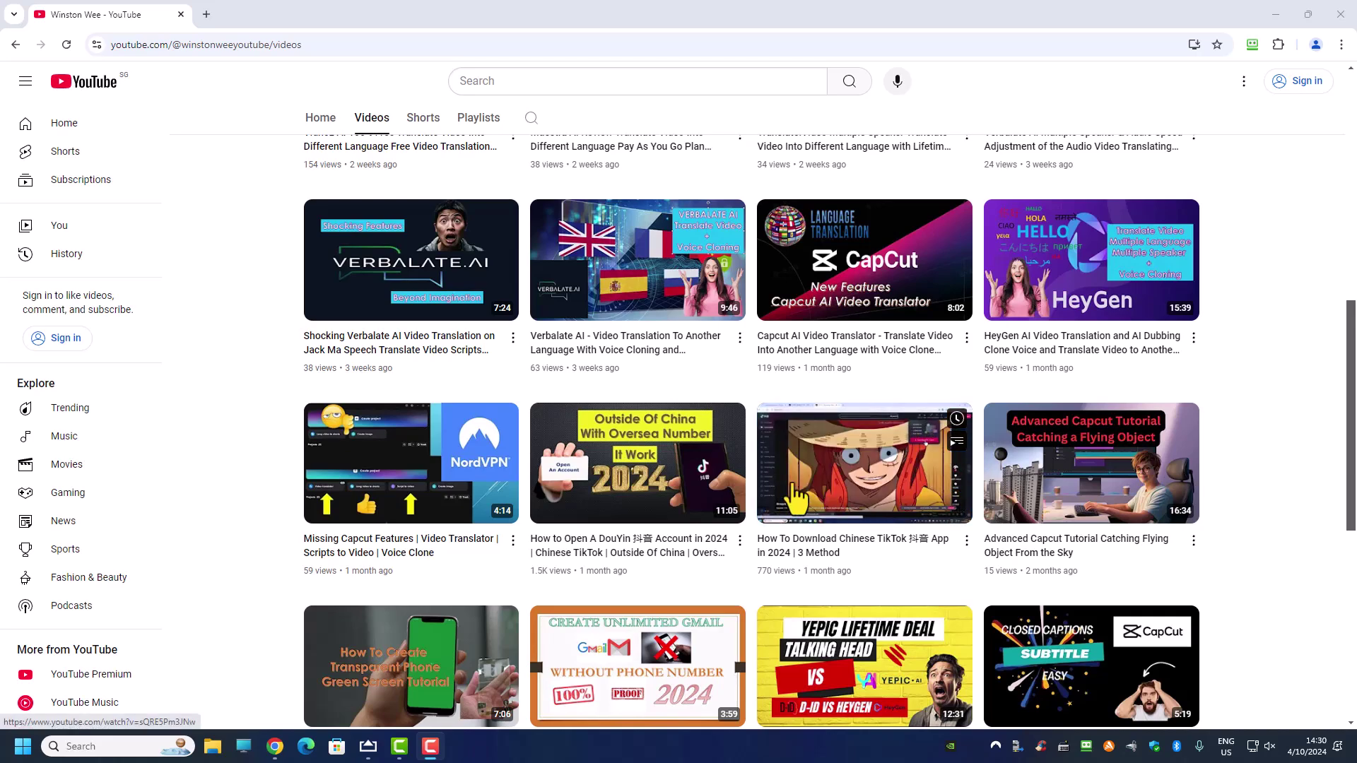
{"action": "mouse_move", "coordinate": [714, 467]}
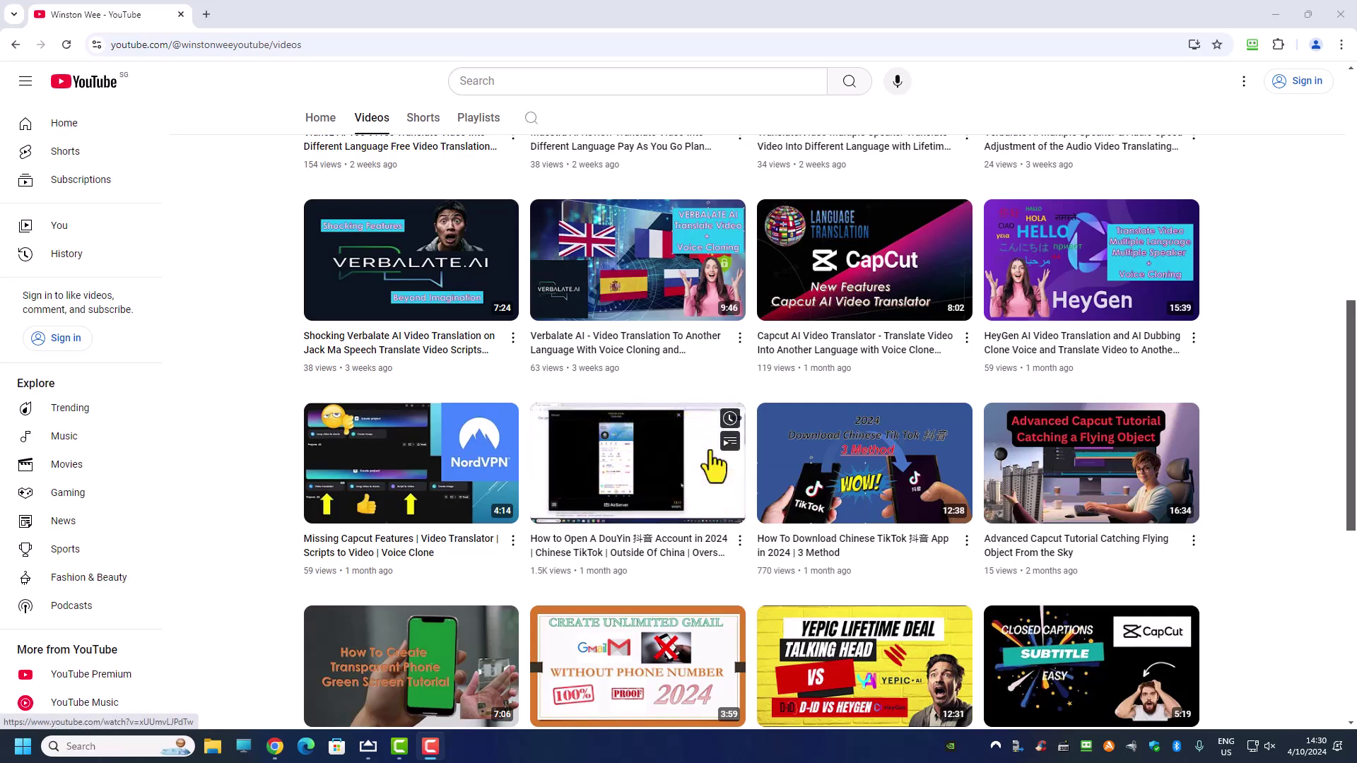
{"action": "mouse_move", "coordinate": [852, 550]}
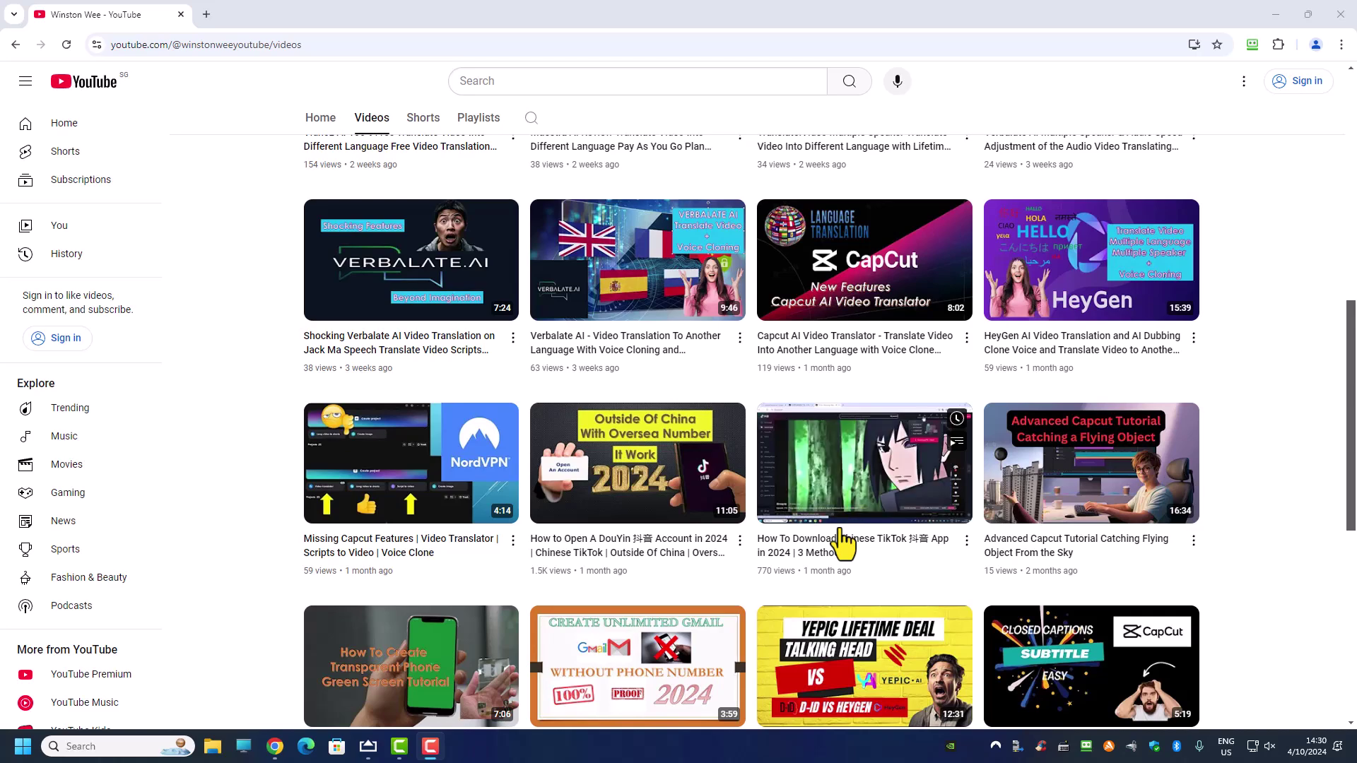
- Search Google in a new tab for "douyin in google playstore" and open the 抖音 app page on Google Play
{"action": "left_click", "coordinate": [206, 14]}
{"action": "left_click", "coordinate": [241, 45]}
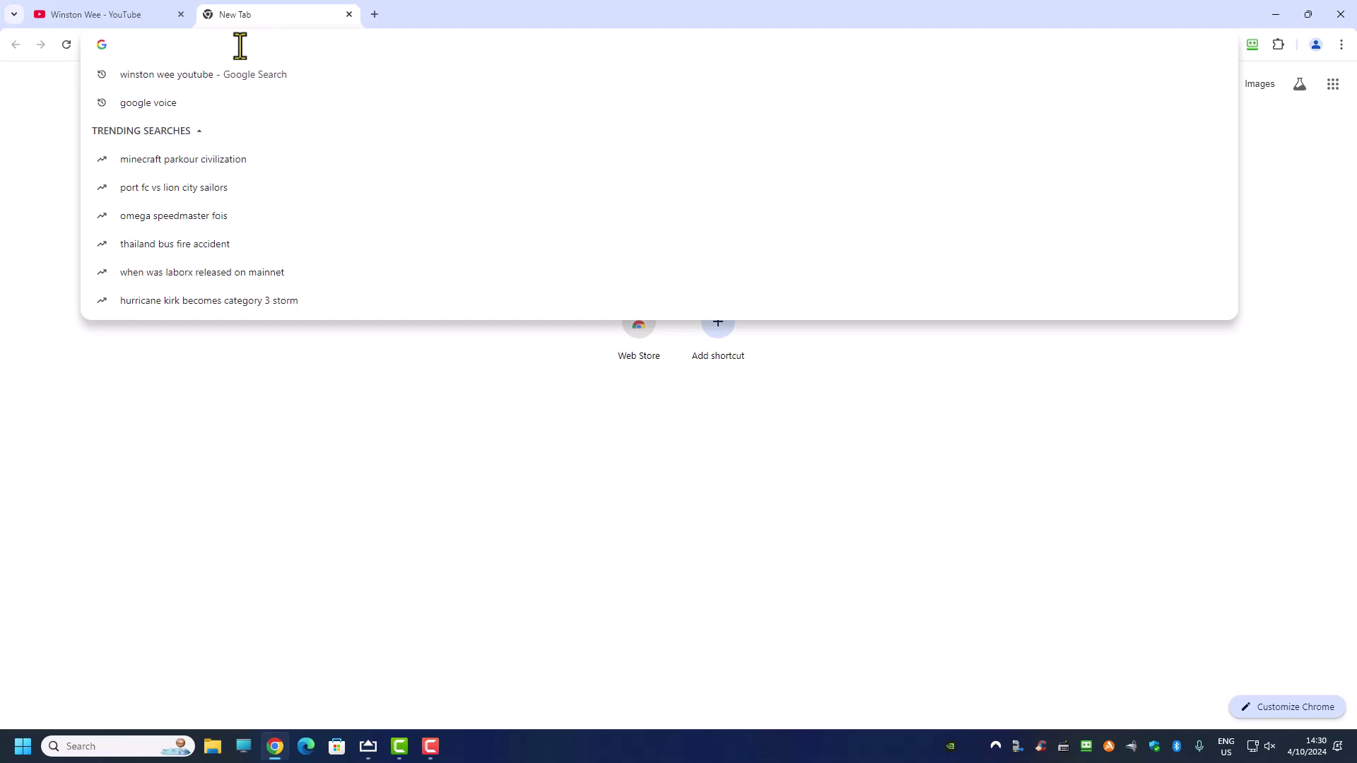
{"action": "type", "text": "douyin "}
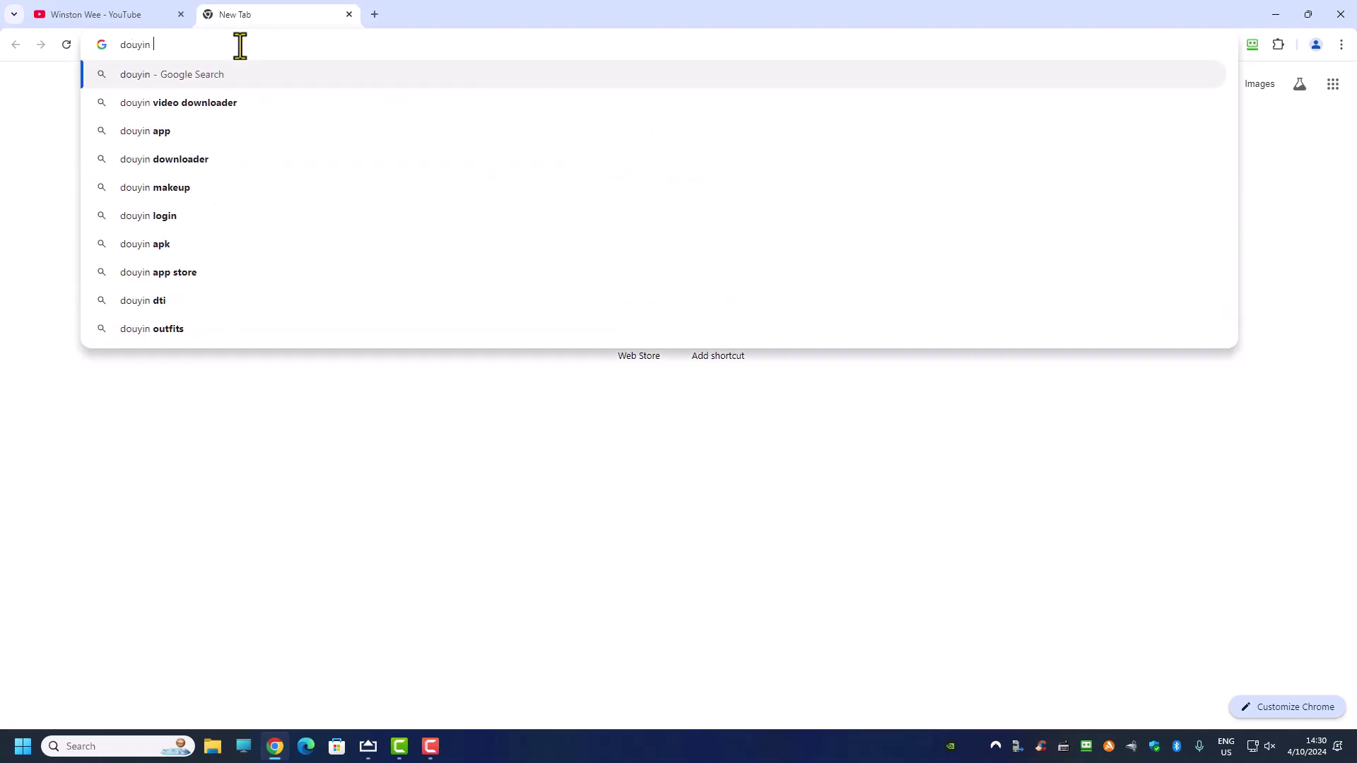
{"action": "type", "text": "in goog"}
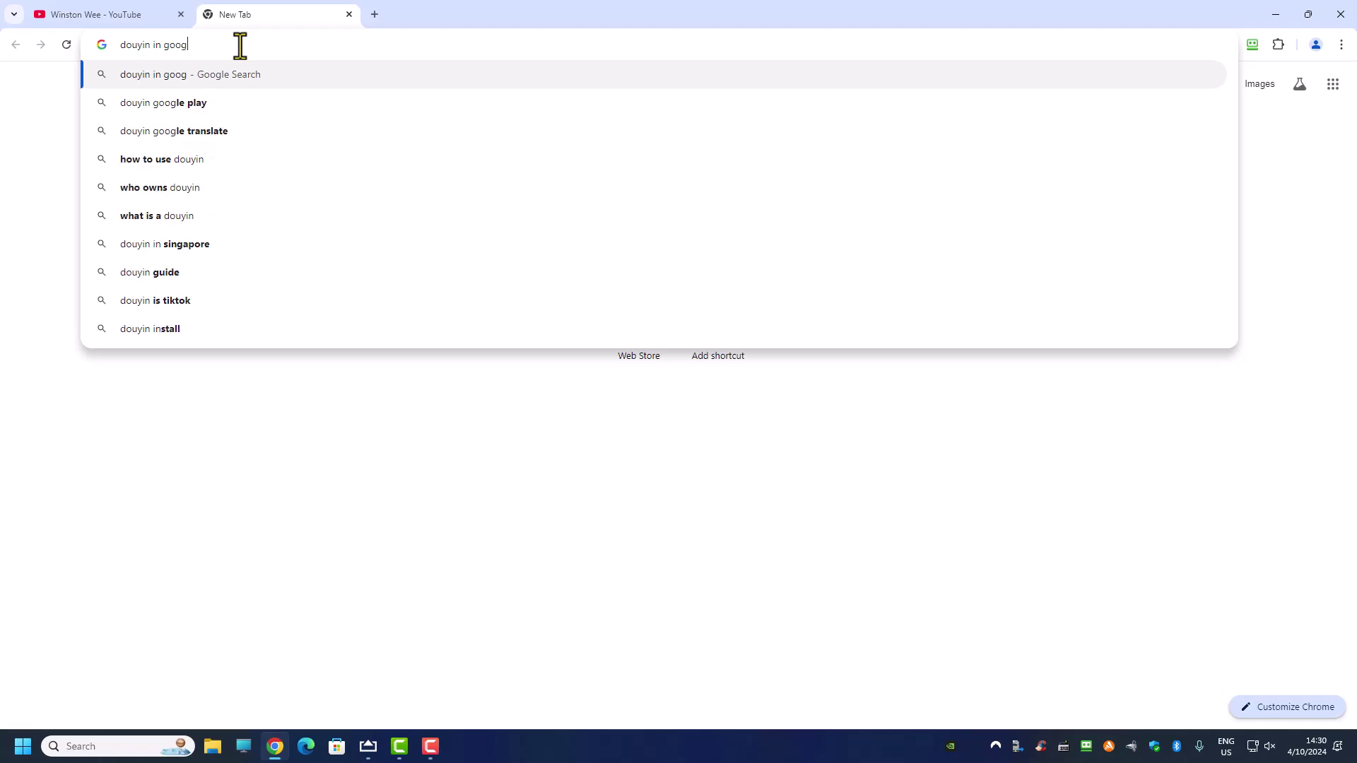
{"action": "type", "text": "le playstore"}
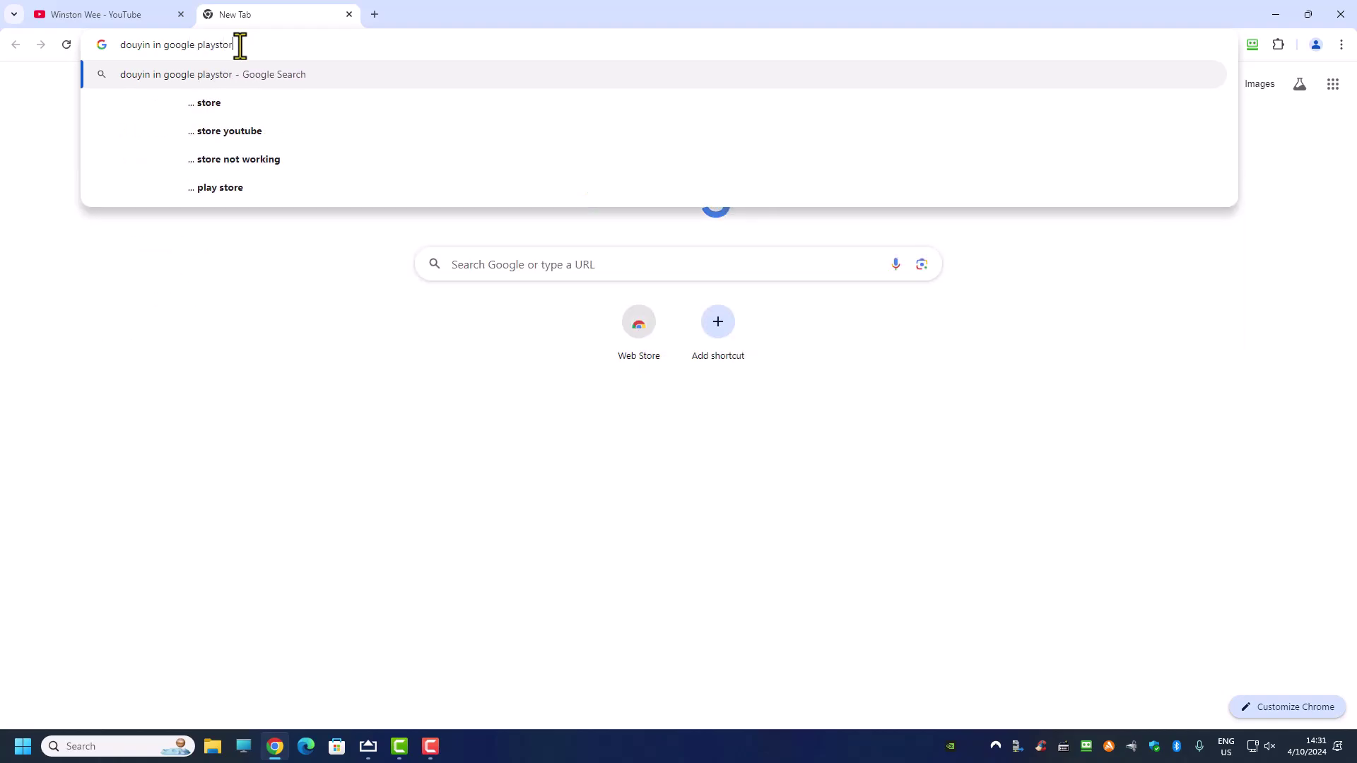
{"action": "key", "text": "Return"}
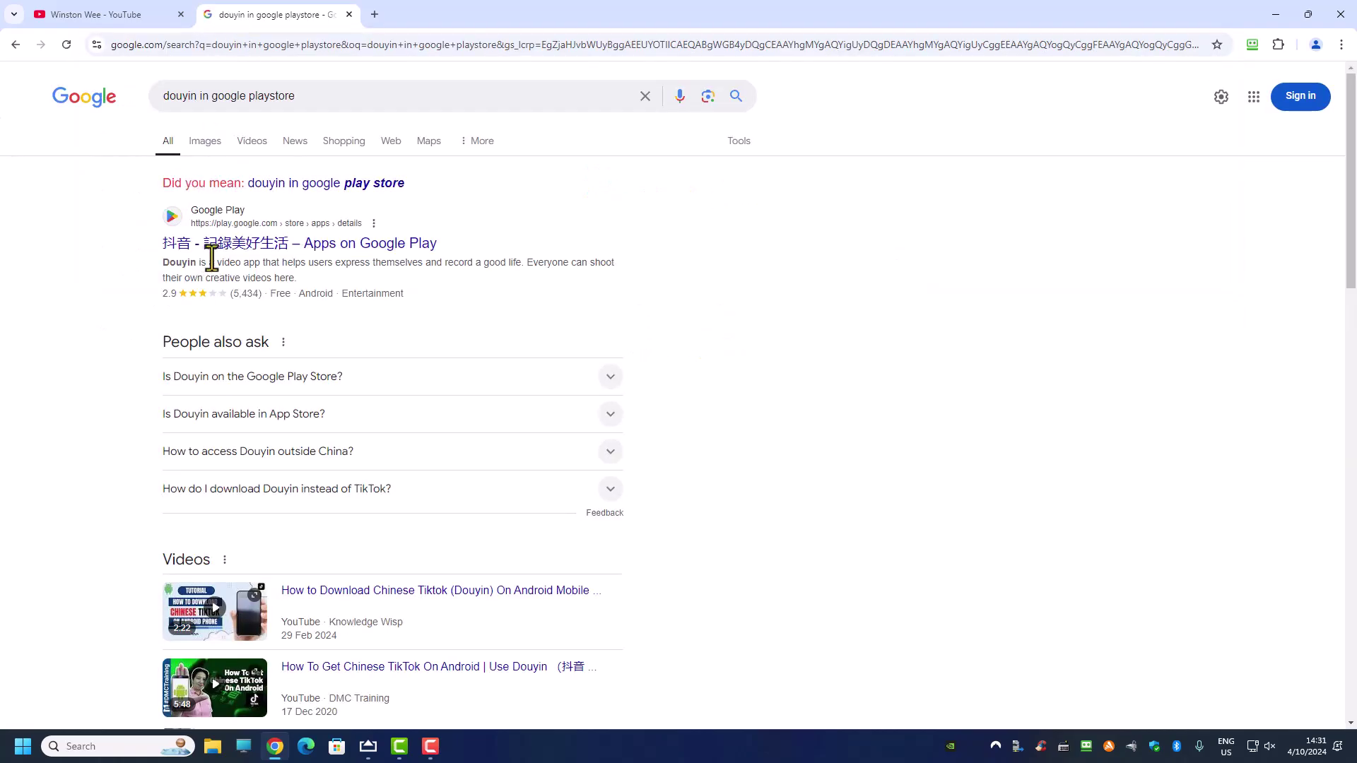
{"action": "left_click", "coordinate": [219, 245]}
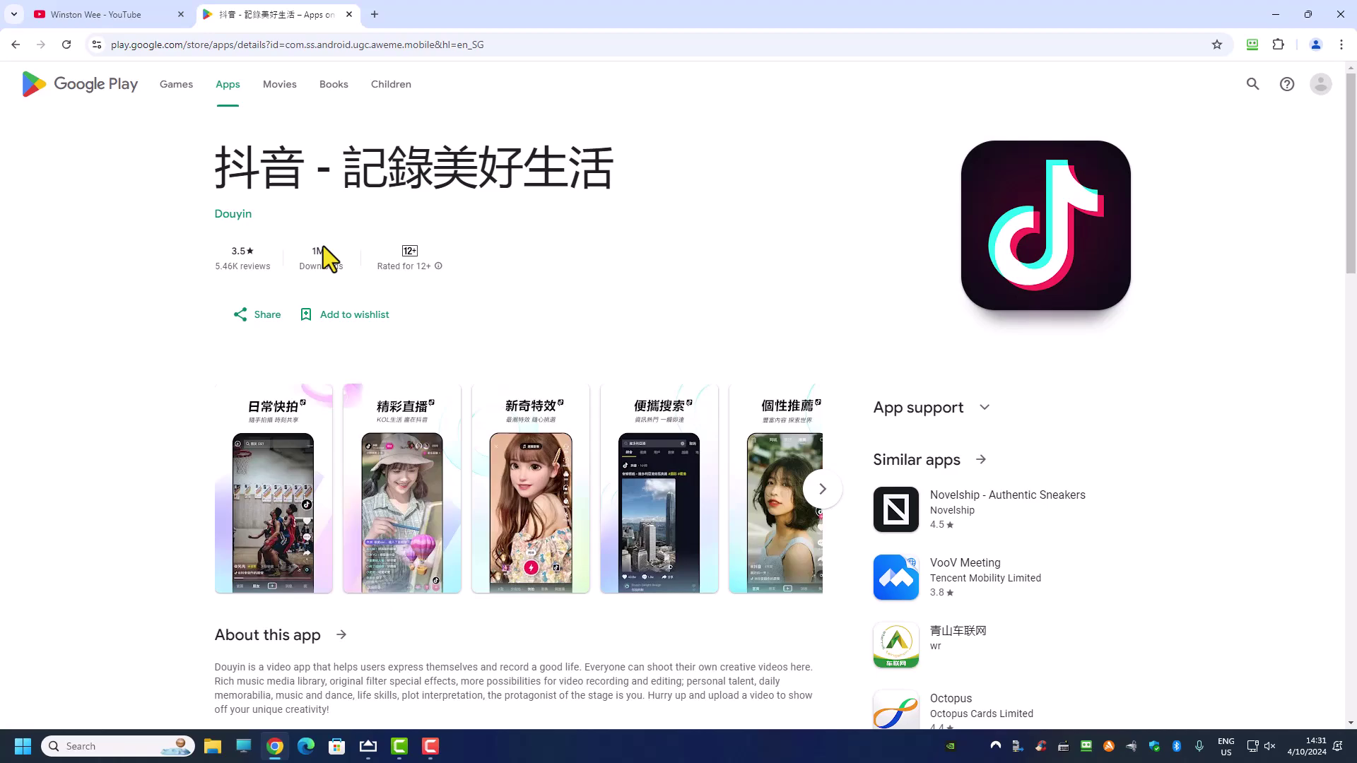
- Search Google for "douyin apk" in a new tab
{"action": "left_click", "coordinate": [93, 15]}
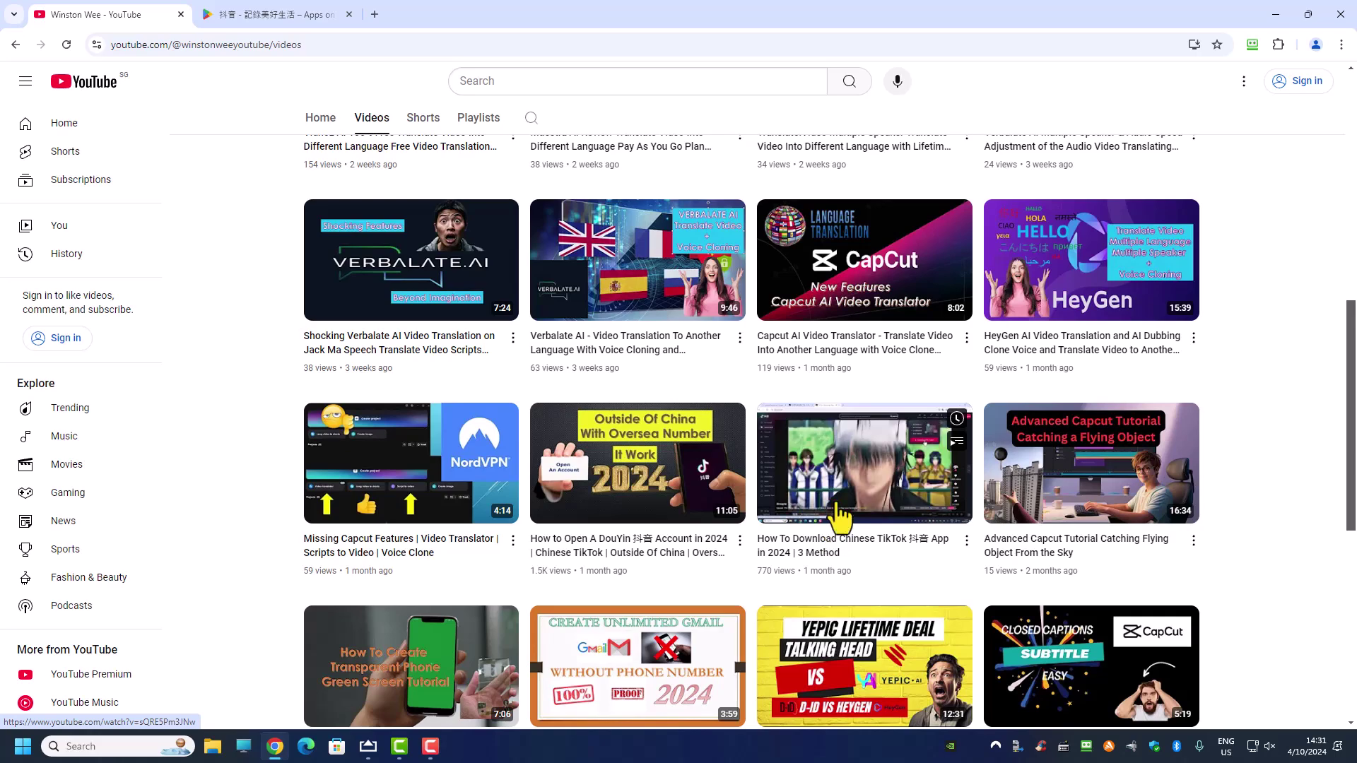
{"action": "left_click", "coordinate": [375, 15]}
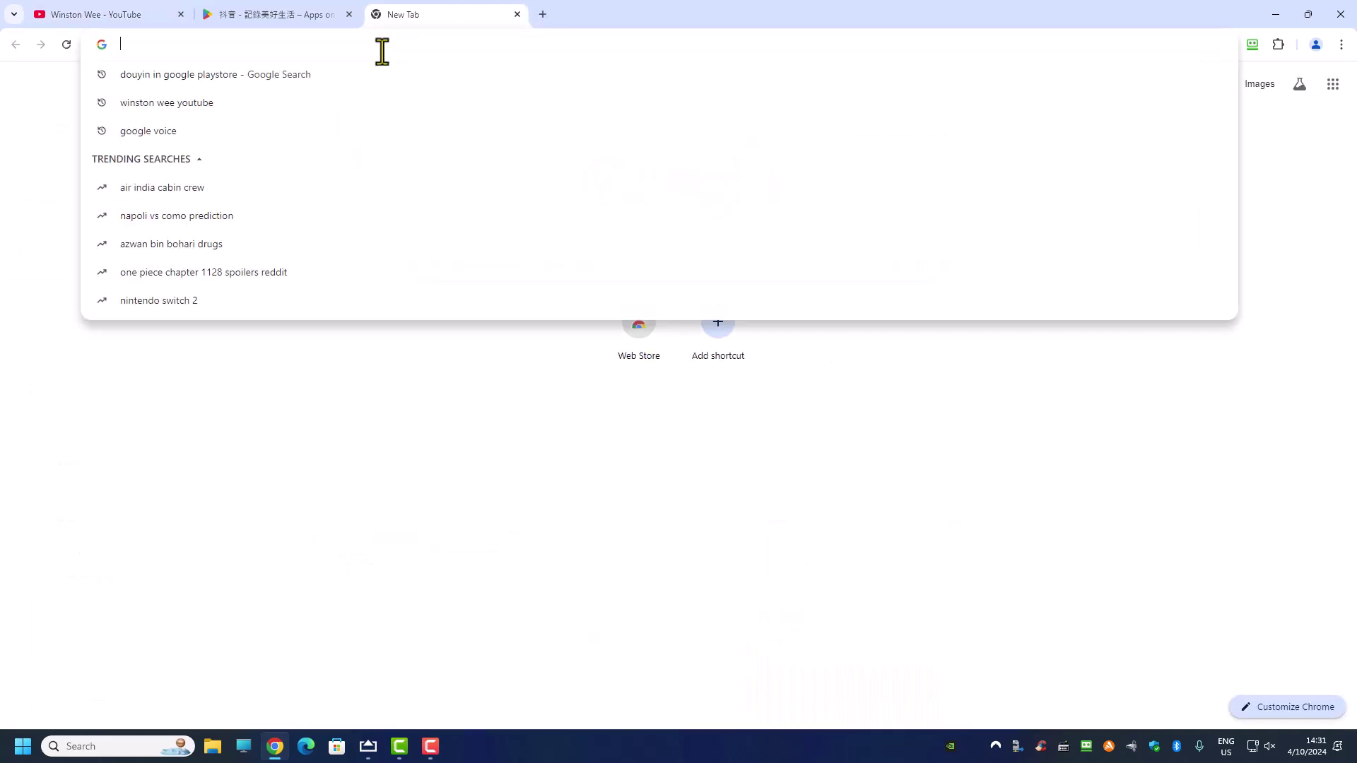
{"action": "type", "text": "douyin"}
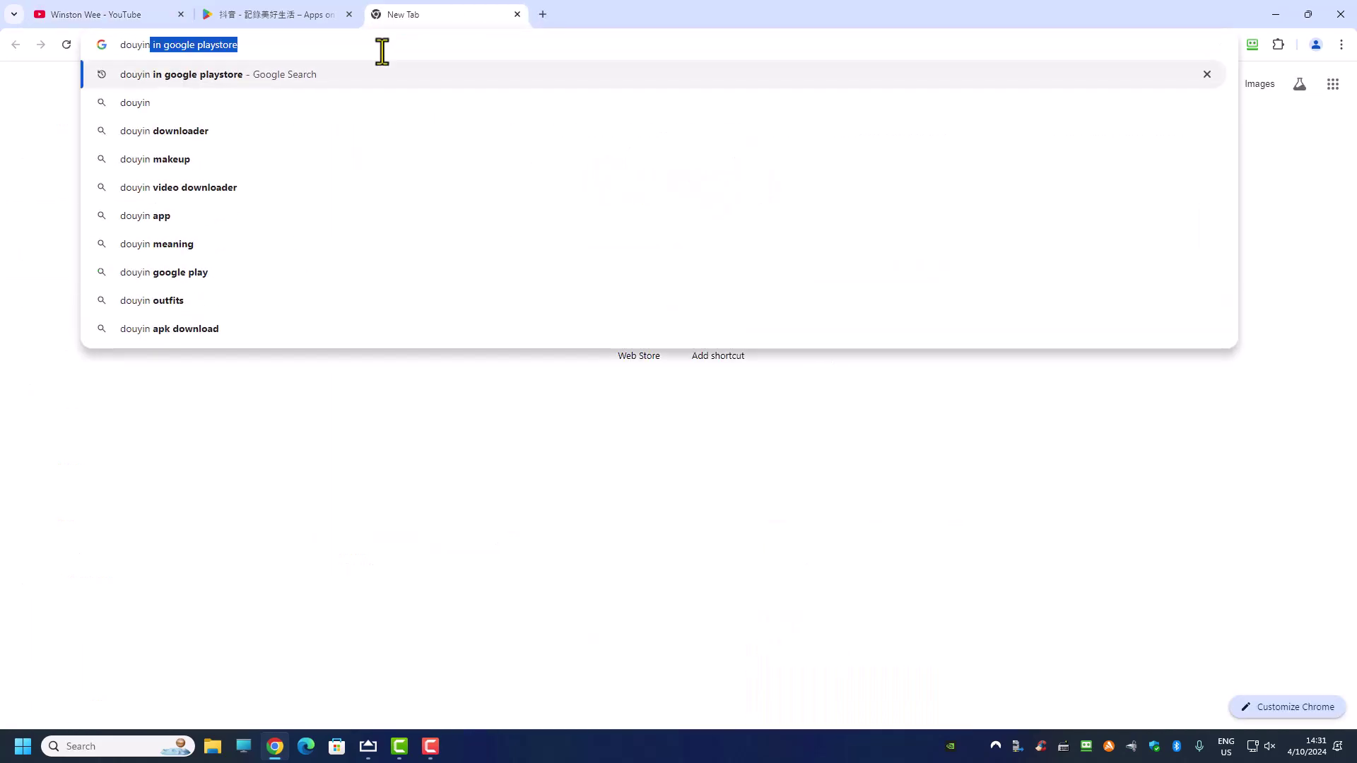
{"action": "type", "text": " apk"}
{"action": "key", "text": "Return"}
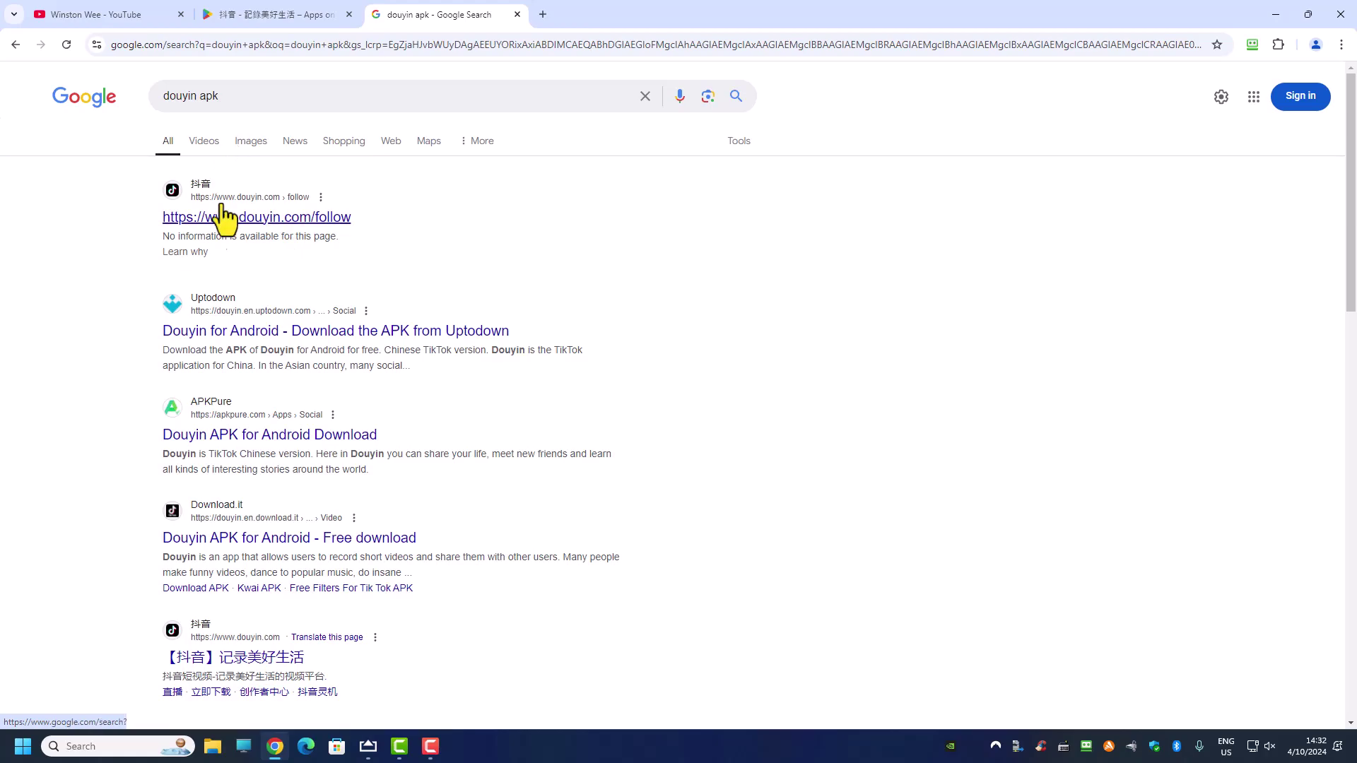
- Close the "douyin apk" search results and return to the 抖音 app page on Google Play
{"action": "left_click", "coordinate": [518, 14]}
{"action": "mouse_move", "coordinate": [788, 456]}
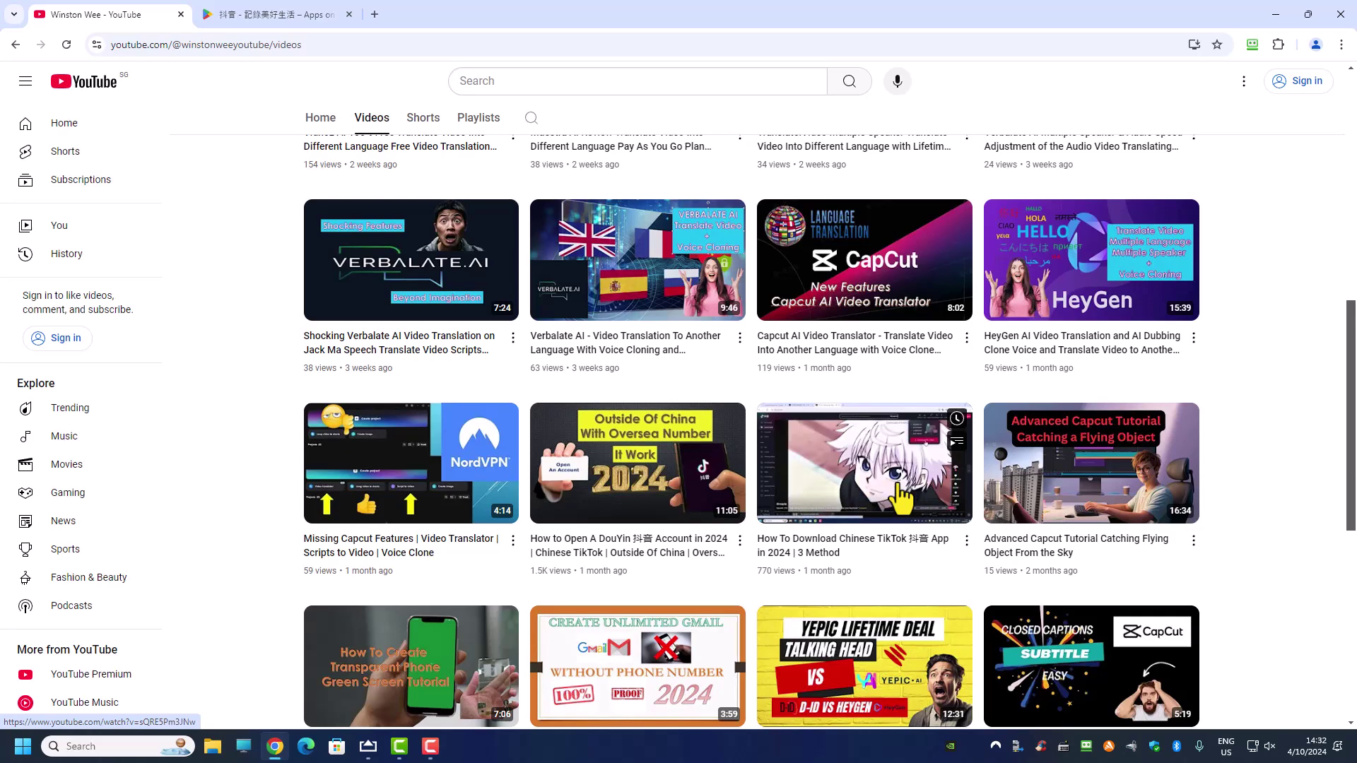
{"action": "mouse_move", "coordinate": [649, 237]}
{"action": "left_click", "coordinate": [285, 13]}
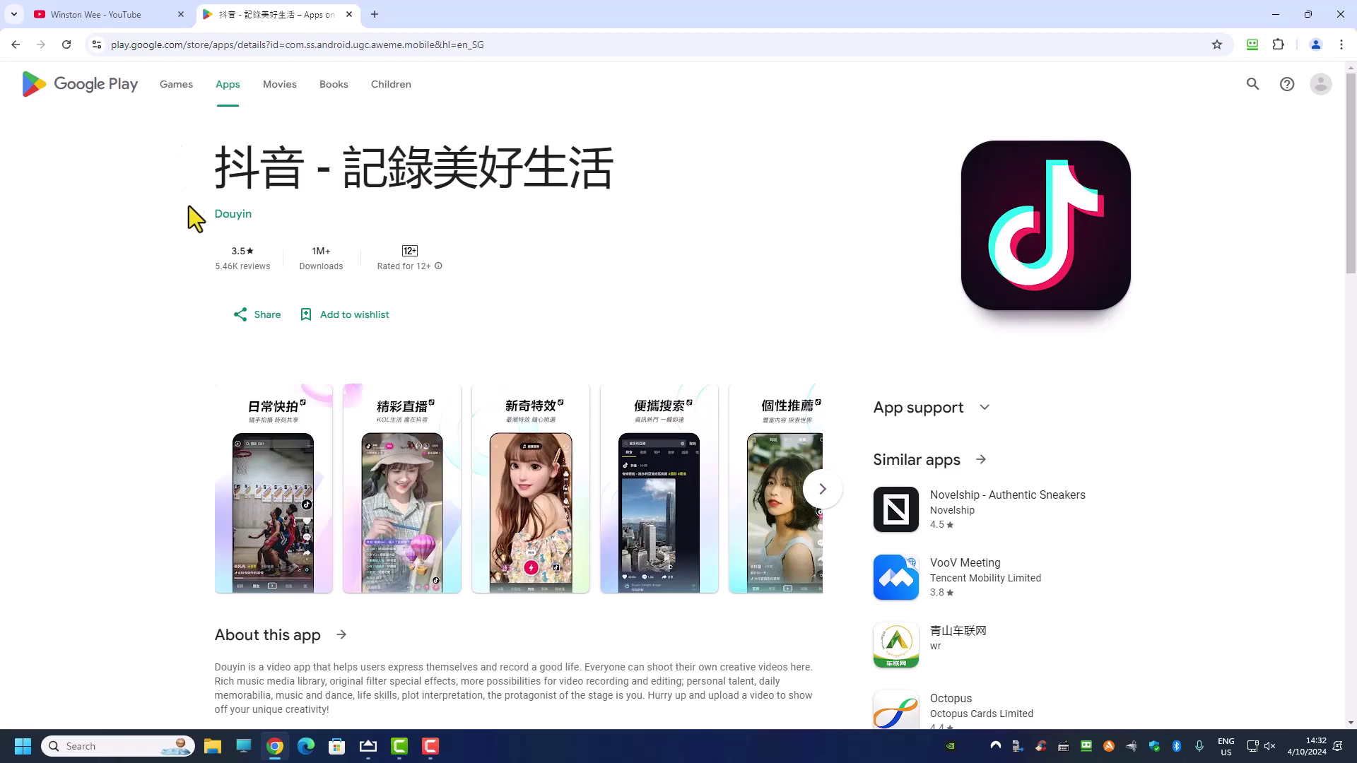
- Switch to NordVPN and start a Quick Connect connection
{"action": "left_click", "coordinate": [1266, 16]}
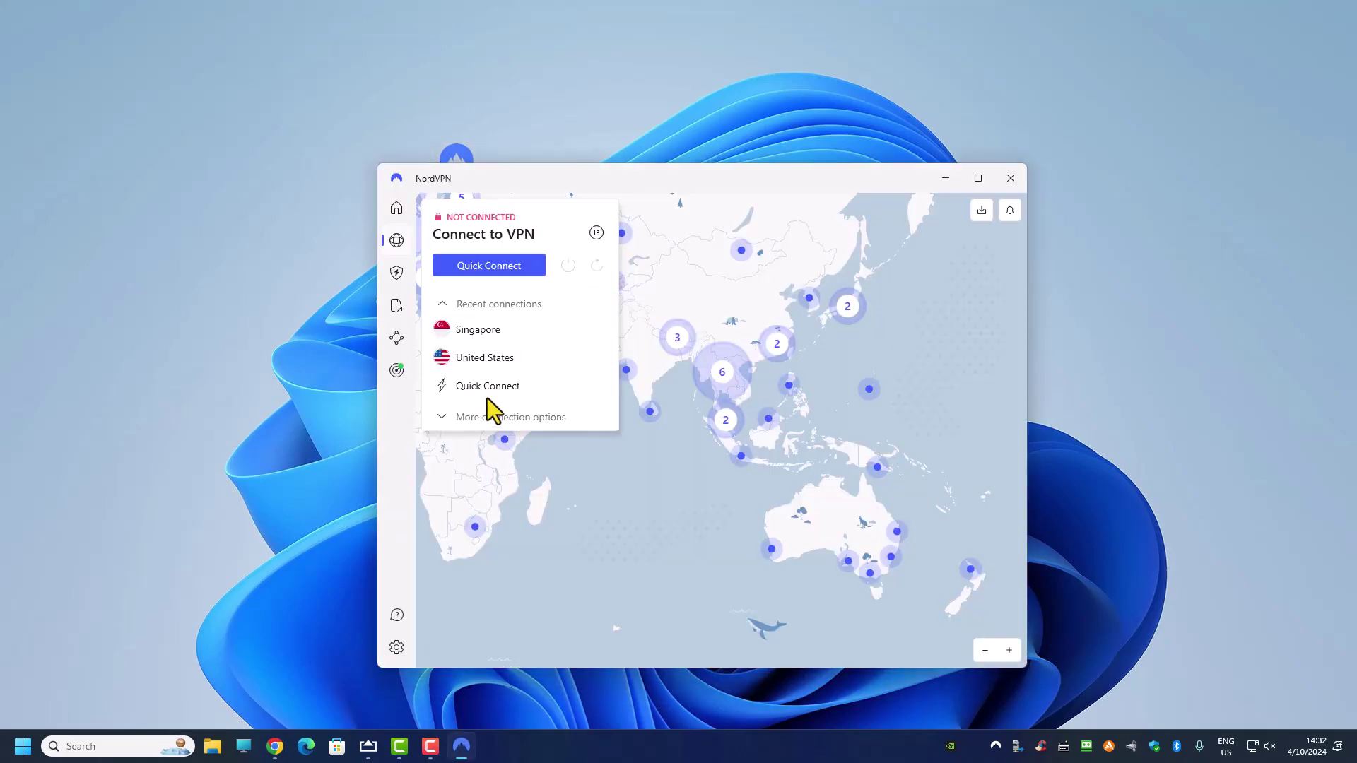
{"action": "left_click", "coordinate": [498, 382]}
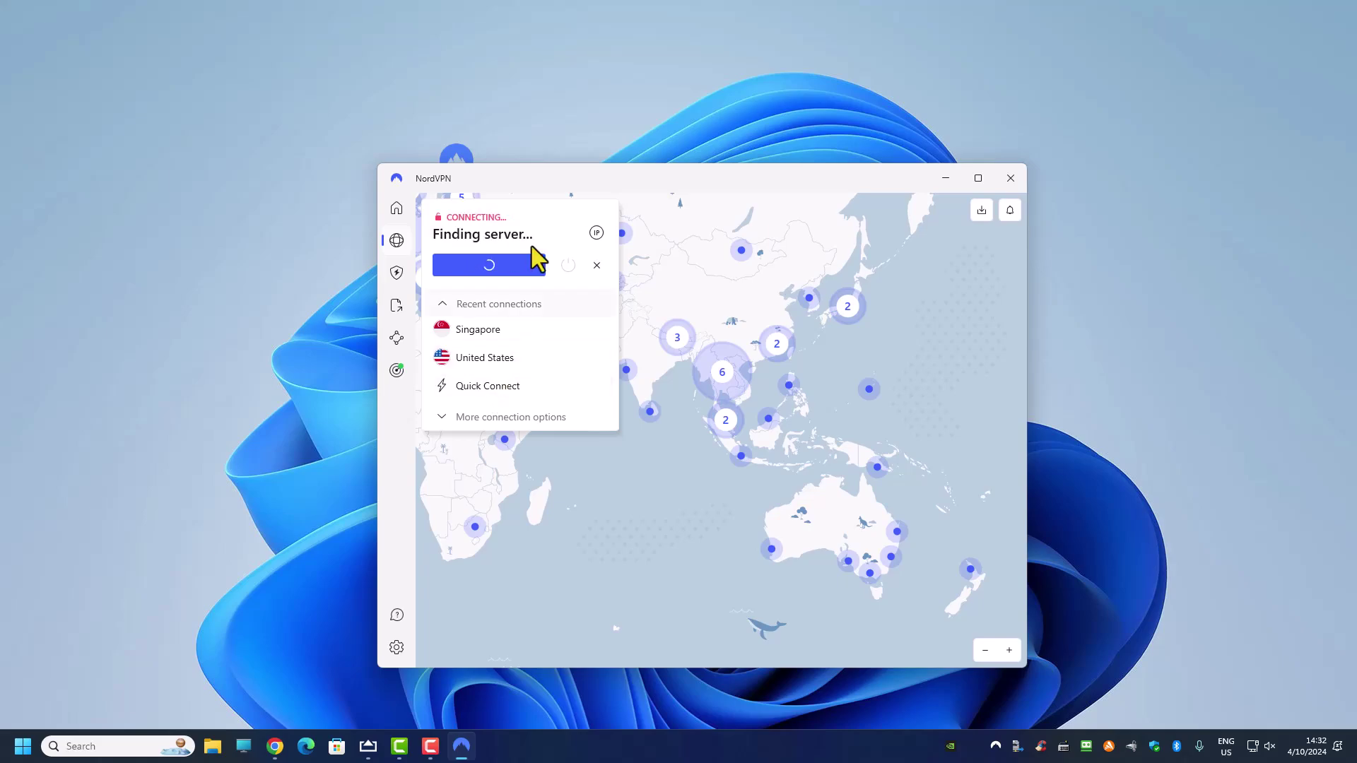
- Find Hong Kong among the VPN connection options, connect to it, and check the connection's location on whatismyipaddress.com in Chrome
{"action": "left_click", "coordinate": [495, 417]}
{"action": "left_click", "coordinate": [491, 364]}
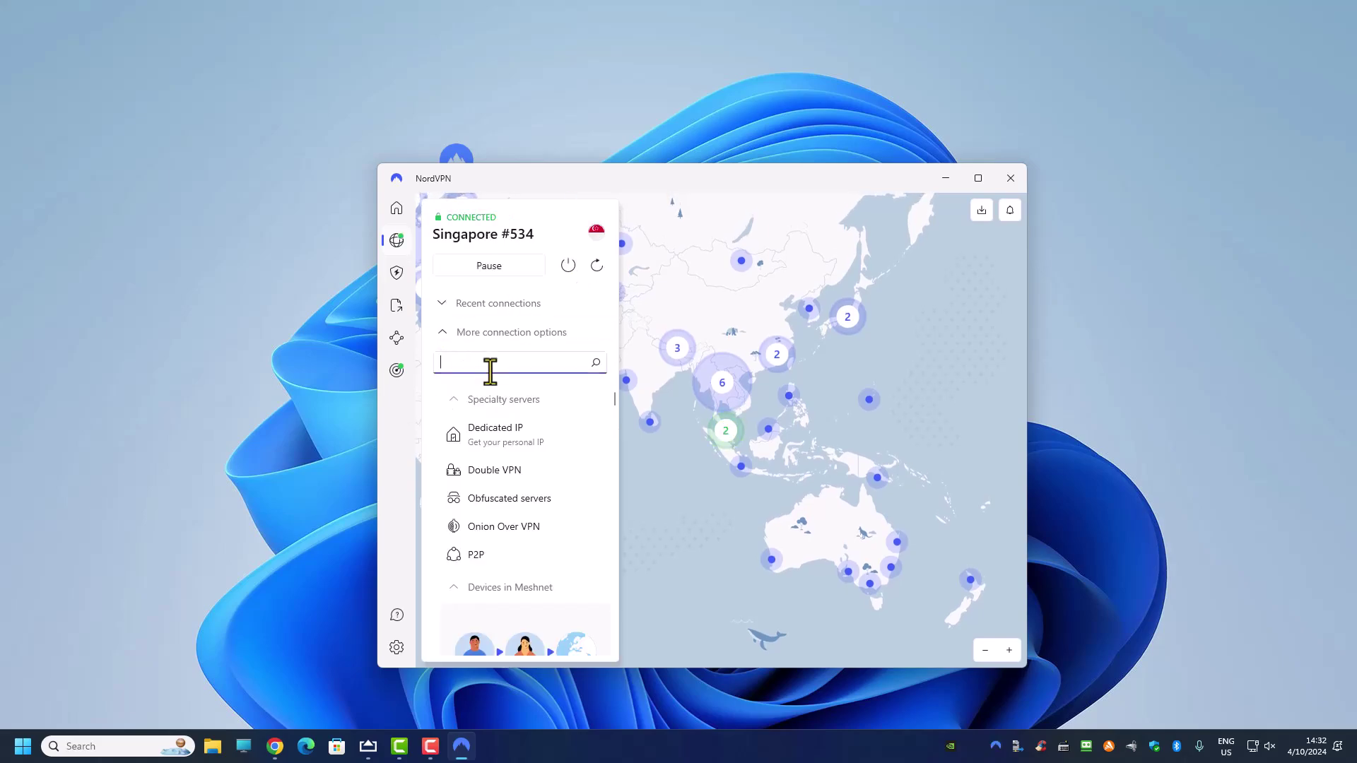
{"action": "type", "text": "hongkon"}
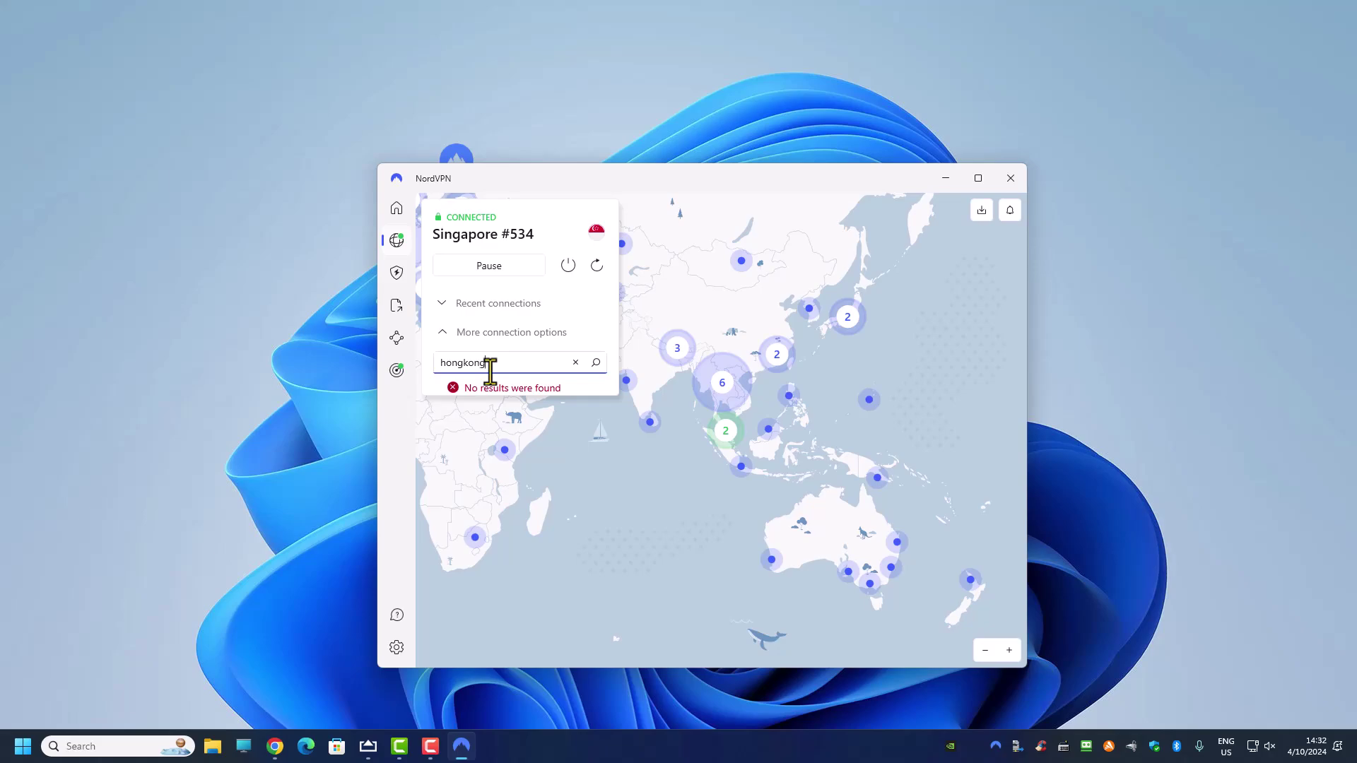
{"action": "type", "text": "g"}
{"action": "key", "text": "BackSpace"}
{"action": "key", "text": "BackSpace"}
{"action": "key", "text": "BackSpace"}
{"action": "key", "text": "BackSpace"}
{"action": "key", "text": "BackSpace"}
{"action": "left_click", "coordinate": [502, 481]}
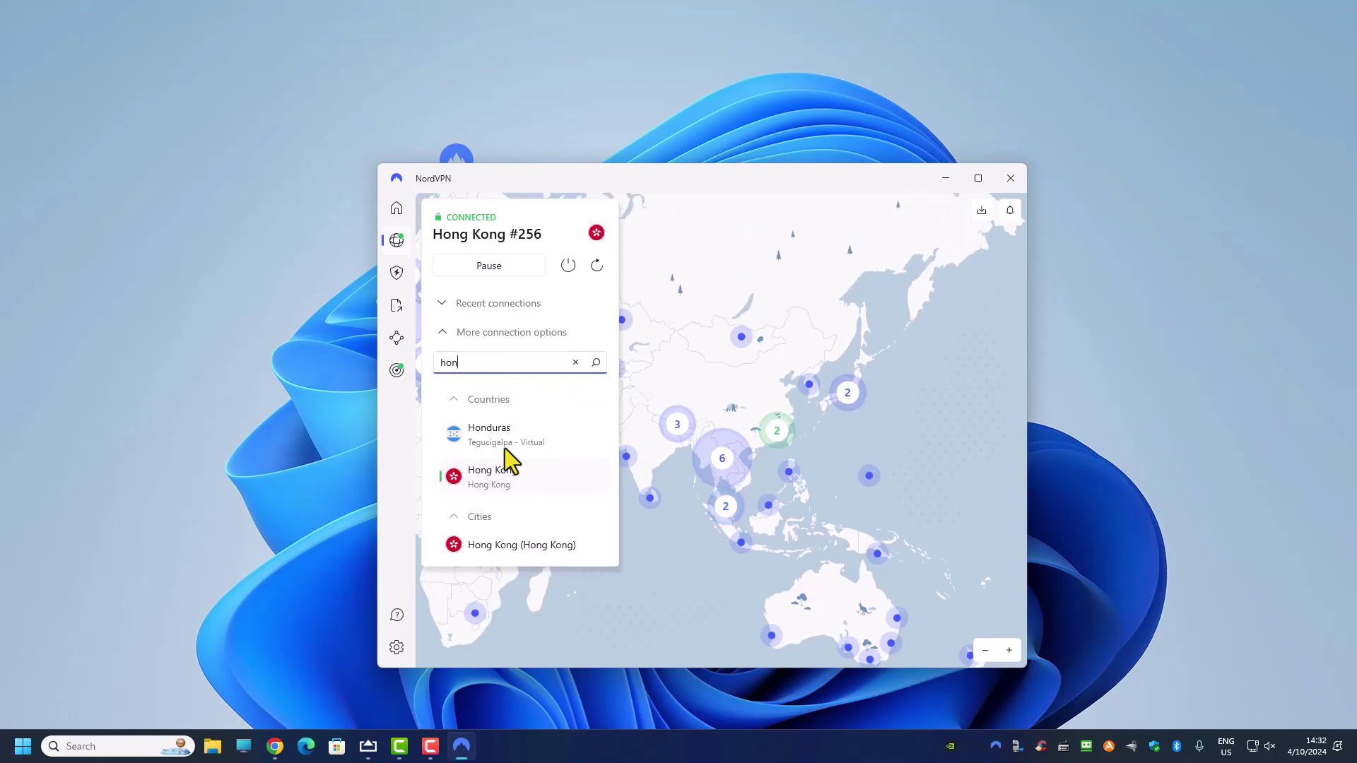
{"action": "key", "text": "super+3"}
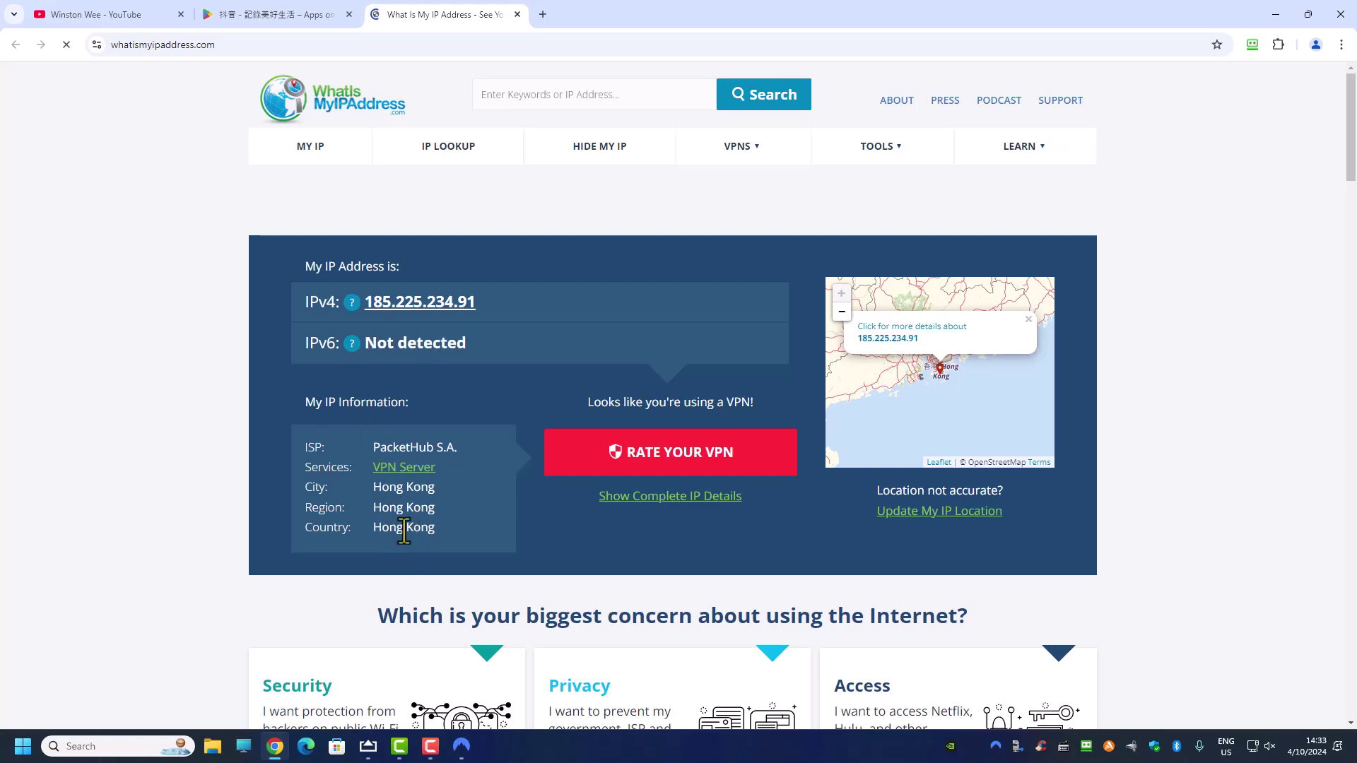
- Open Gmail in a new tab and start creating a new Google Account
{"action": "left_click", "coordinate": [544, 15]}
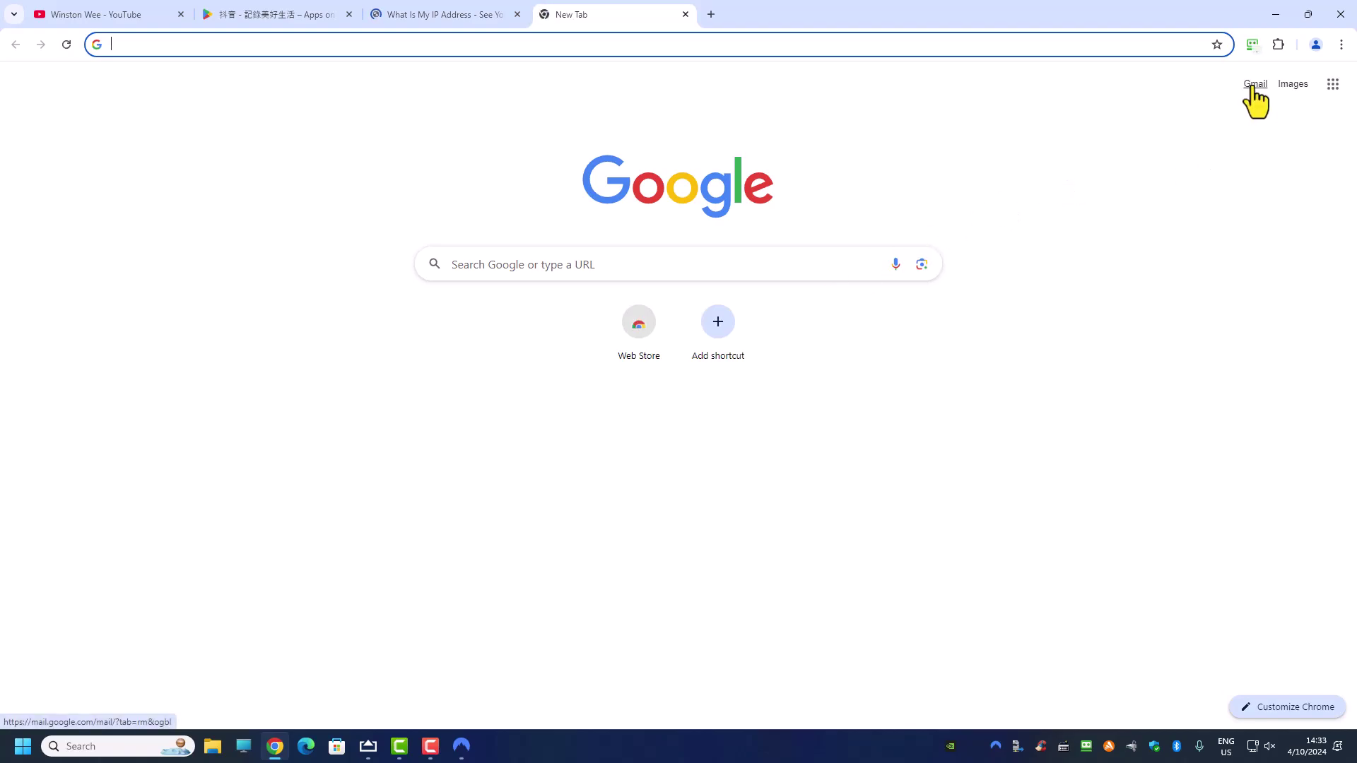
{"action": "left_click", "coordinate": [1255, 84]}
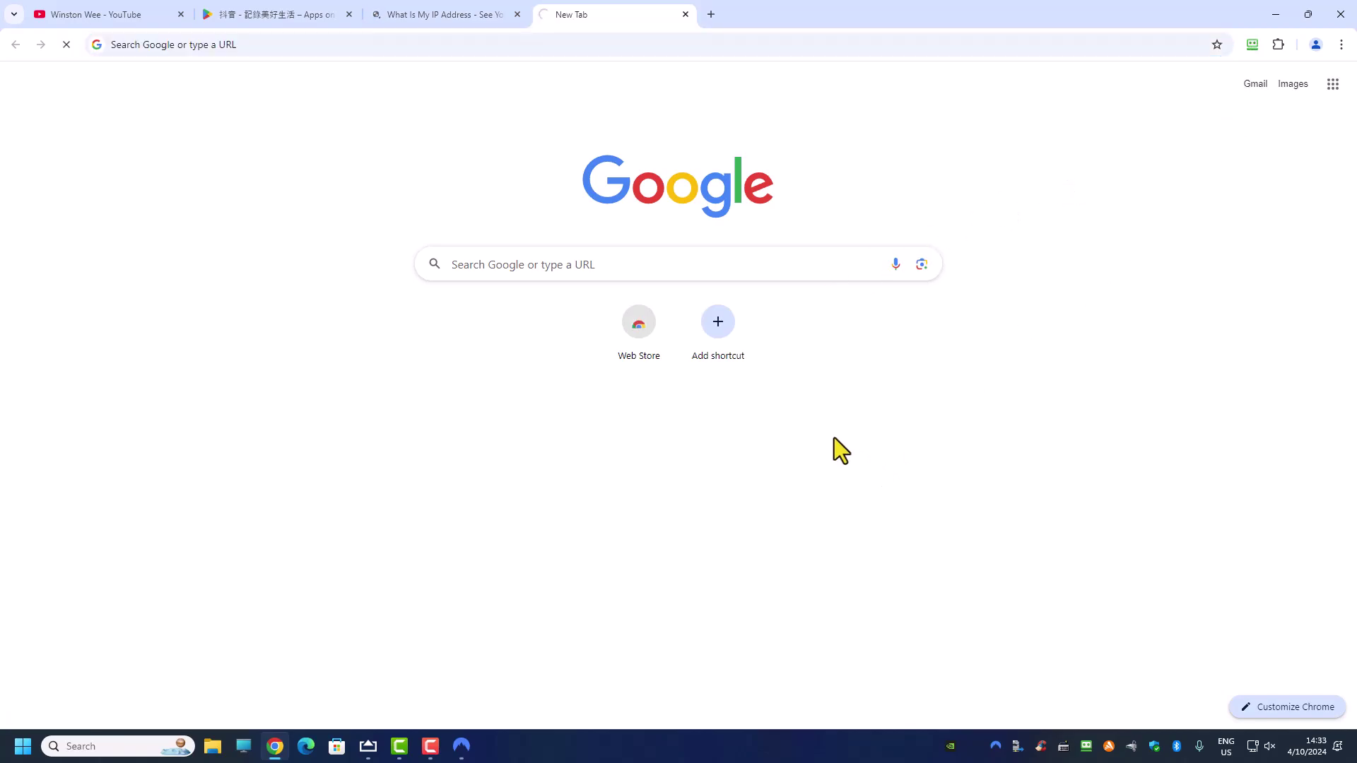
{"action": "mouse_move", "coordinate": [1088, 89]}
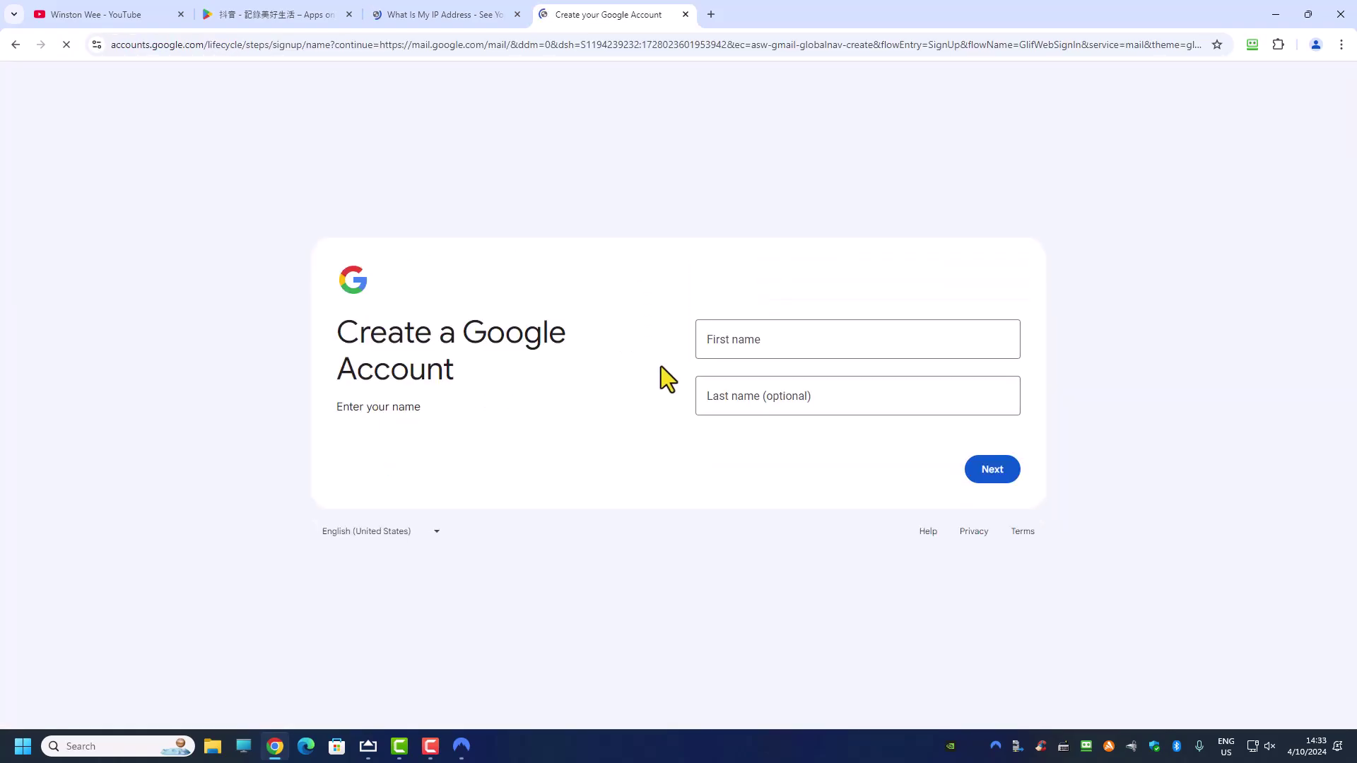
- Enter the account holder's first and last name and continue to the basic information page
{"action": "left_click", "coordinate": [752, 341]}
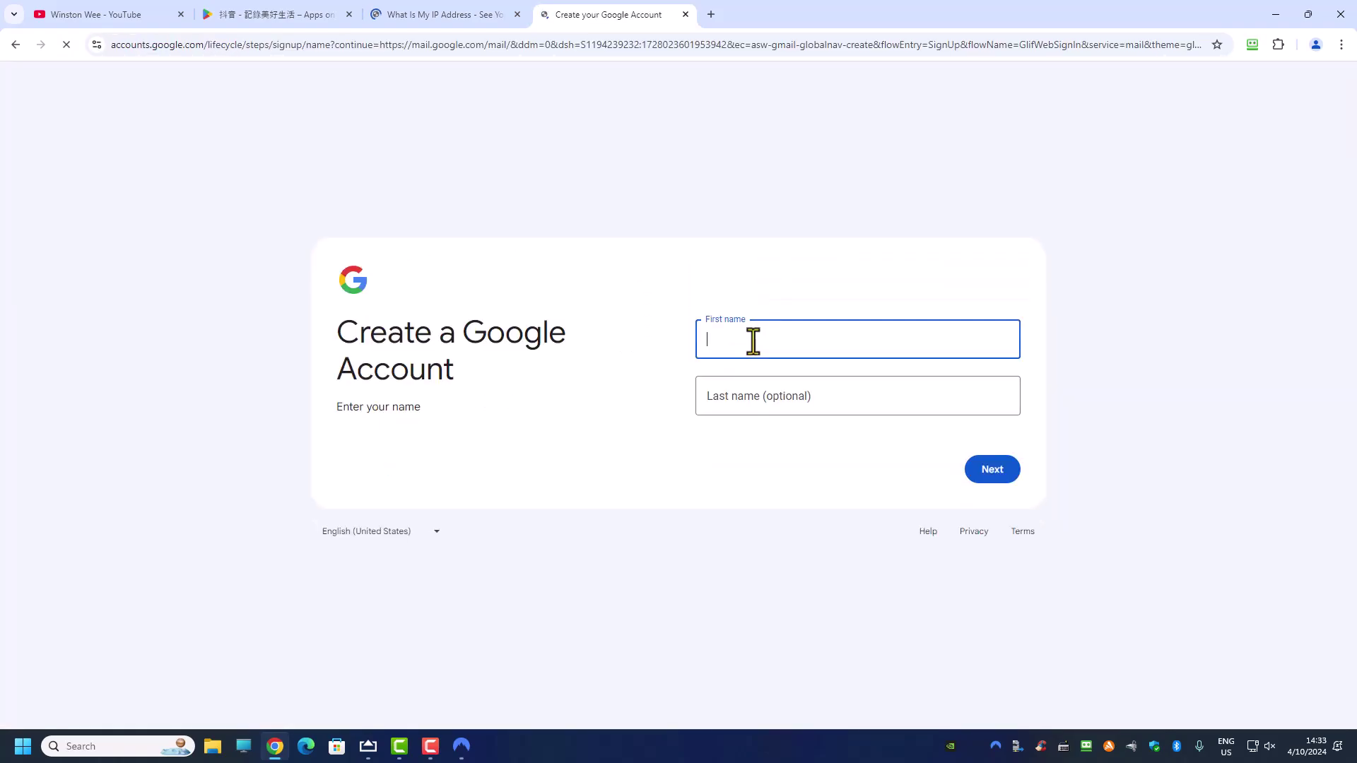
{"action": "type", "text": "Winston"}
{"action": "key", "text": "Tab"}
{"action": "type", "text": "Hongkong"}
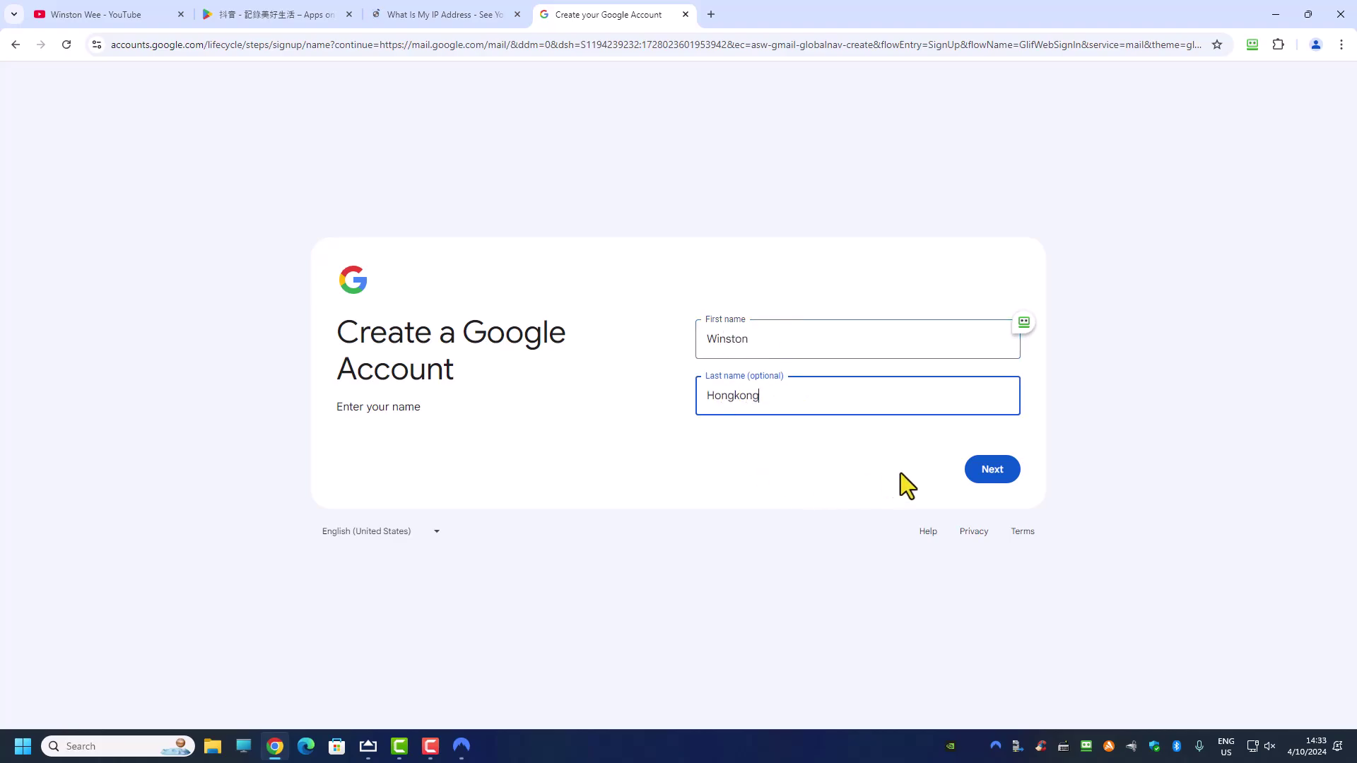
{"action": "left_click", "coordinate": [997, 475]}
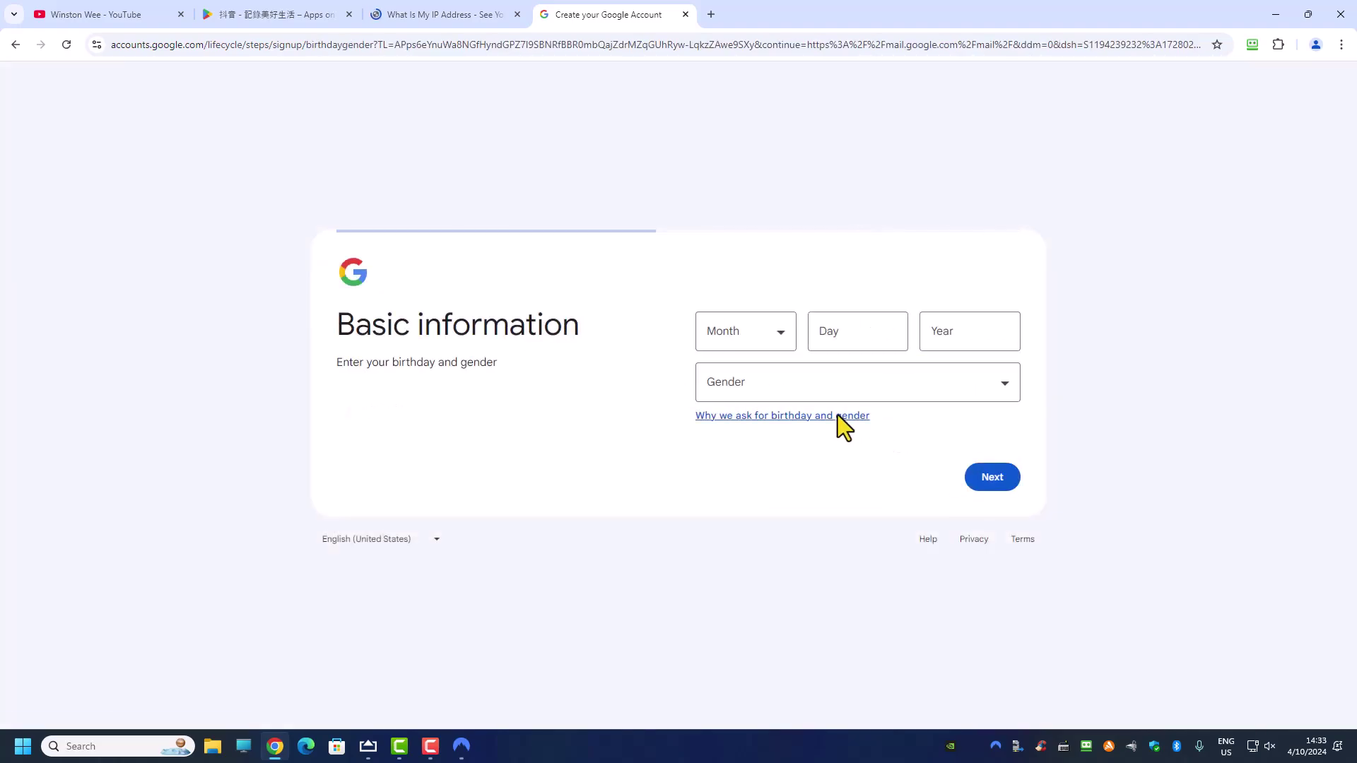
- Fill in the account holder's date of birth, set the gender to Male, and submit the basic information
{"action": "left_click", "coordinate": [746, 340]}
{"action": "left_click", "coordinate": [741, 361]}
{"action": "left_click", "coordinate": [855, 330]}
{"action": "type", "text": "1"}
{"action": "left_click", "coordinate": [969, 346]}
{"action": "type", "text": "1977"}
{"action": "left_click", "coordinate": [852, 395]}
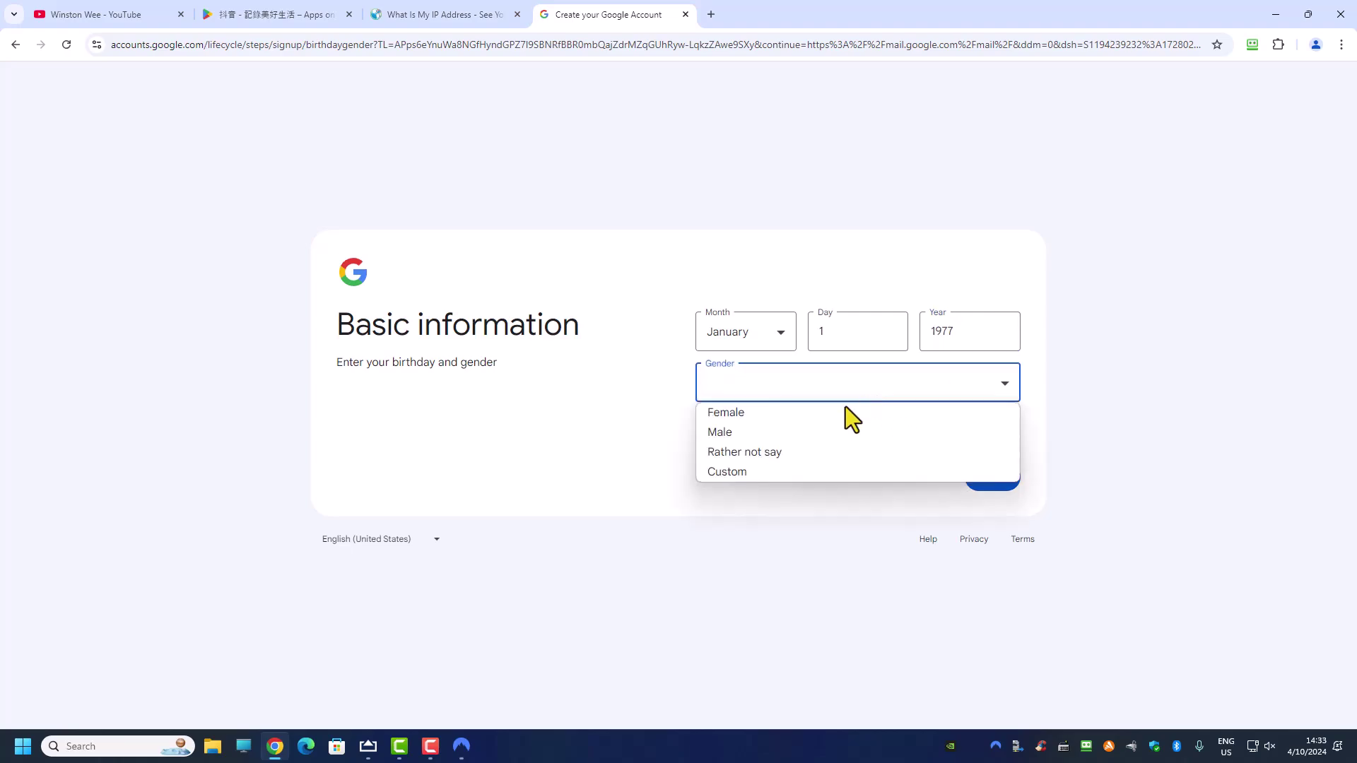
{"action": "left_click", "coordinate": [762, 435]}
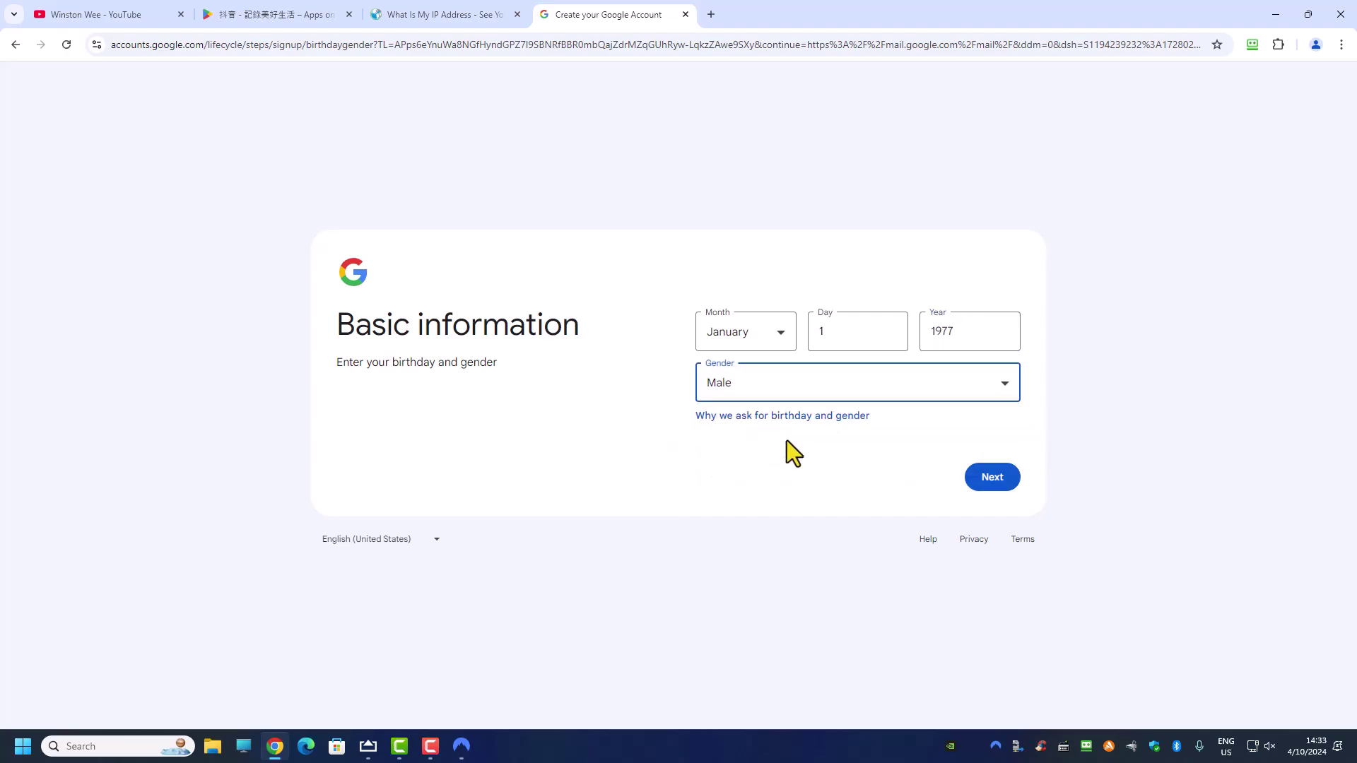
{"action": "left_click", "coordinate": [989, 486]}
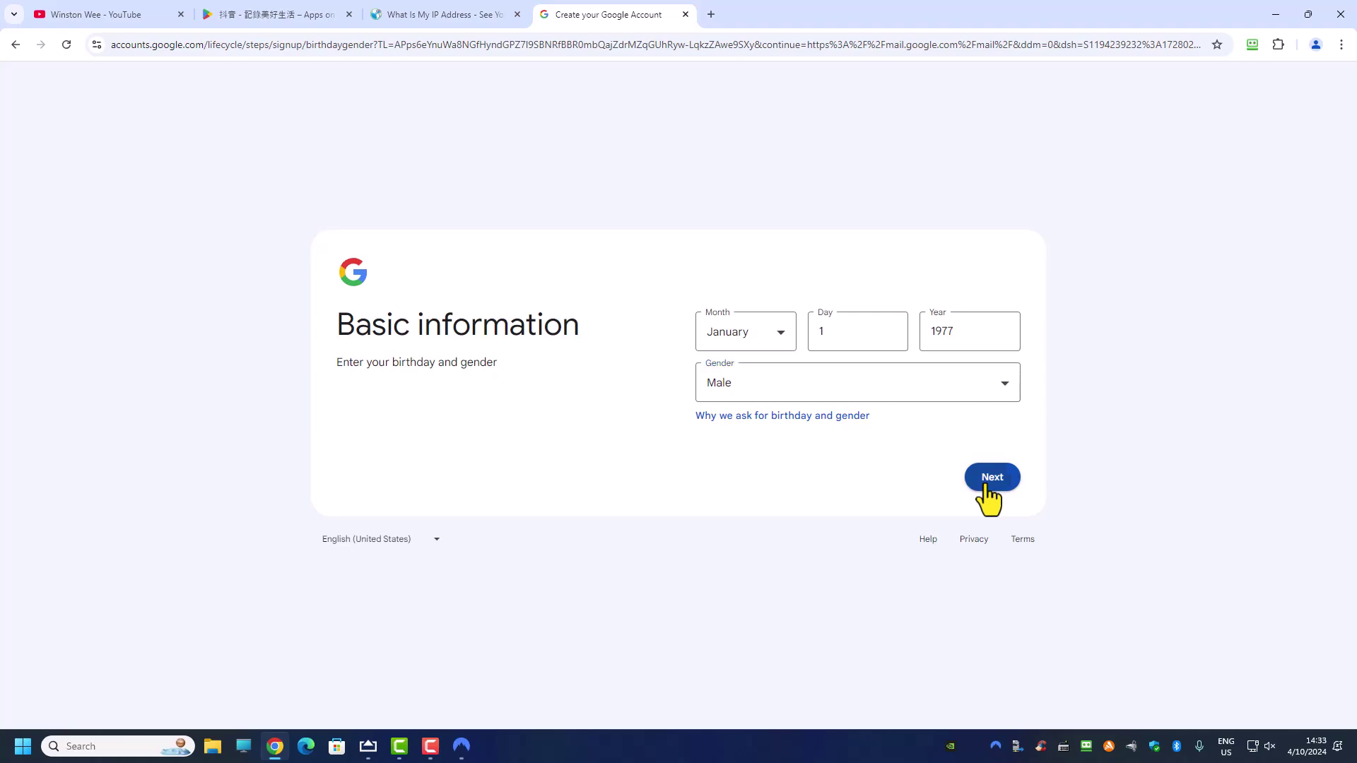
- Open a blank Notepad document and switch back to the Gmail address choices in Chrome
{"action": "left_click", "coordinate": [23, 746]}
{"action": "left_click", "coordinate": [185, 398]}
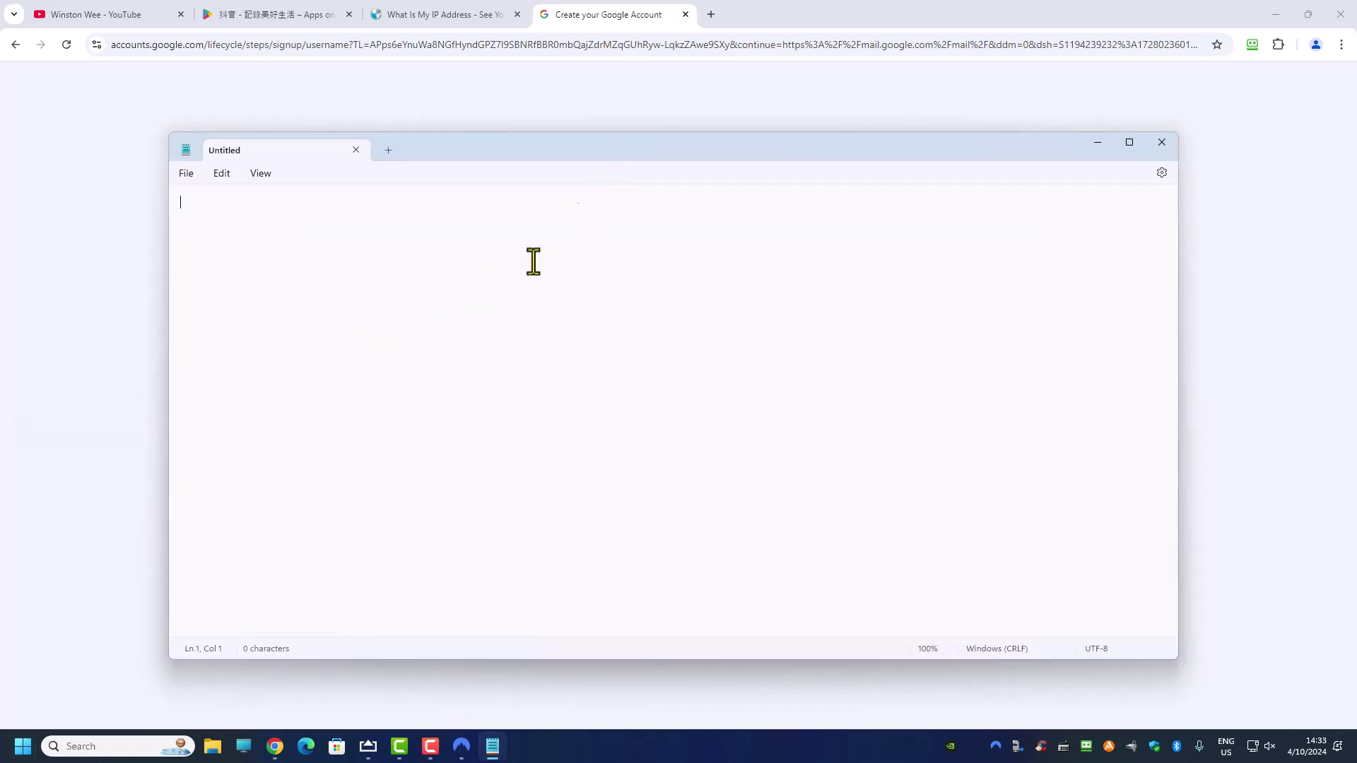
{"action": "key", "text": "alt+Tab"}
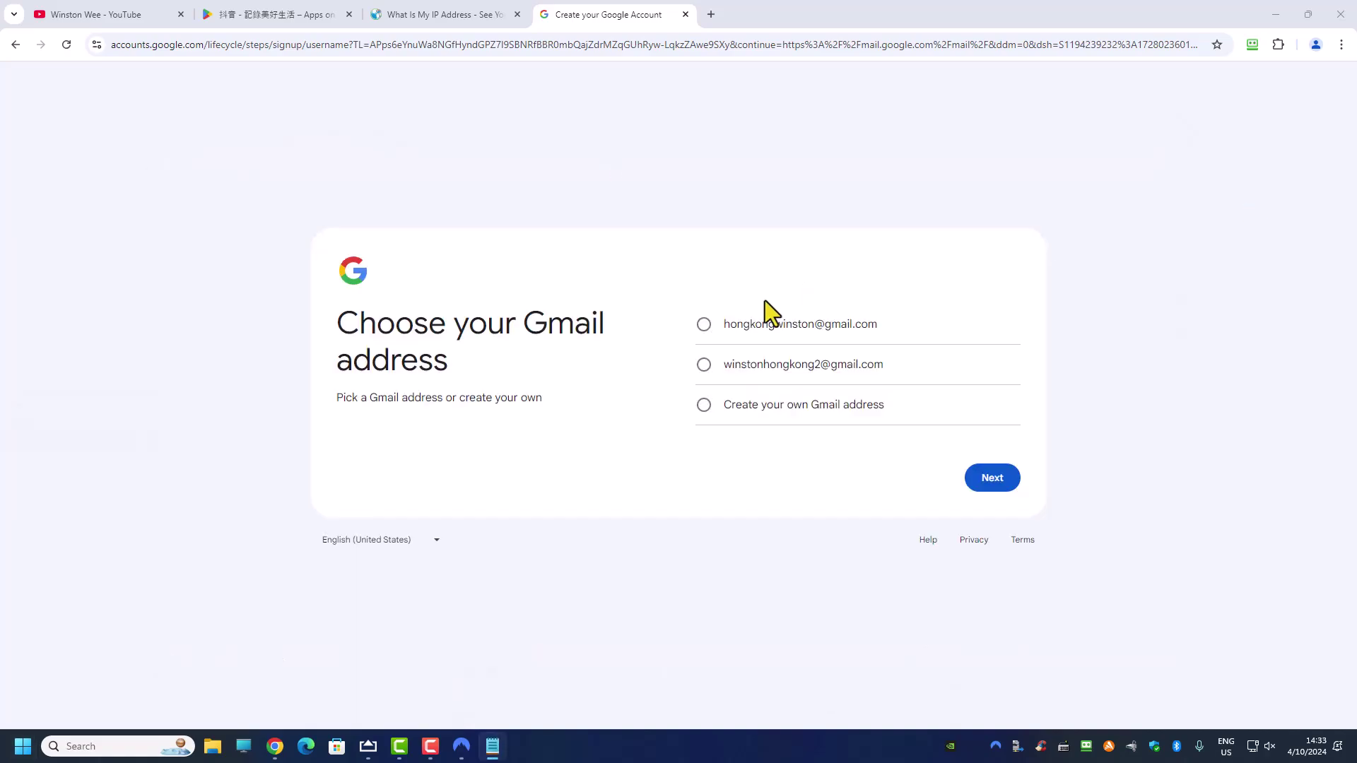
- Choose the second suggested Gmail address for the new account and continue to password creation
{"action": "left_click_drag", "start_coordinate": [884, 325], "coordinate": [727, 333]}
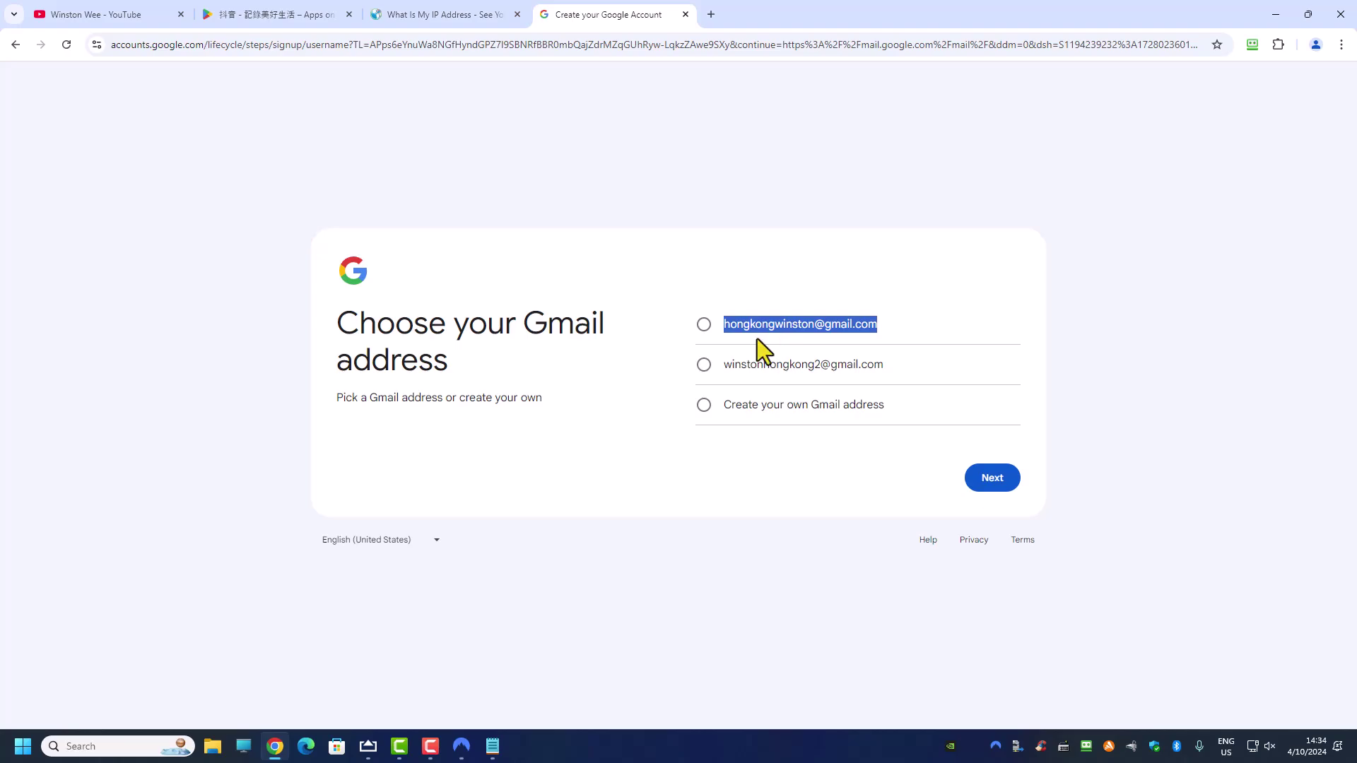
{"action": "left_click_drag", "start_coordinate": [721, 367], "coordinate": [893, 368]}
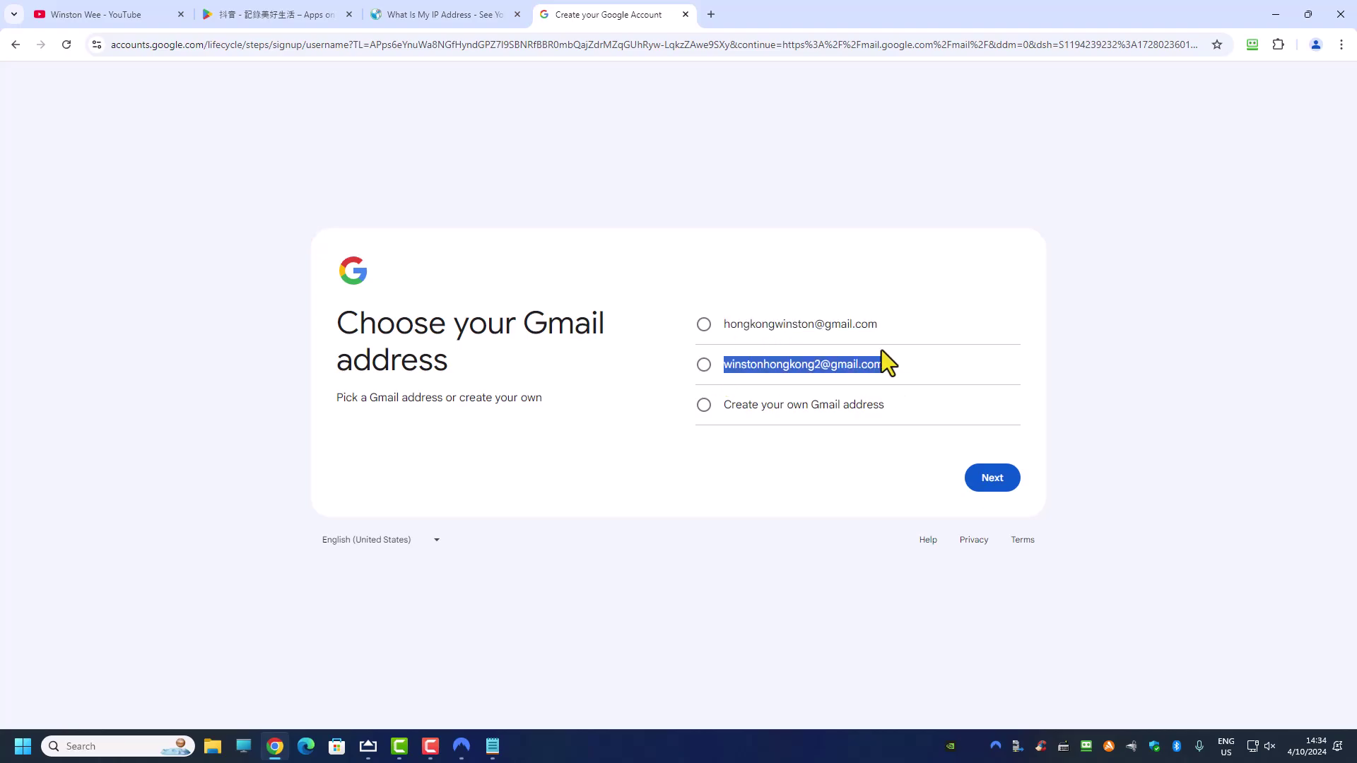
{"action": "left_click", "coordinate": [705, 364]}
{"action": "left_click", "coordinate": [987, 479]}
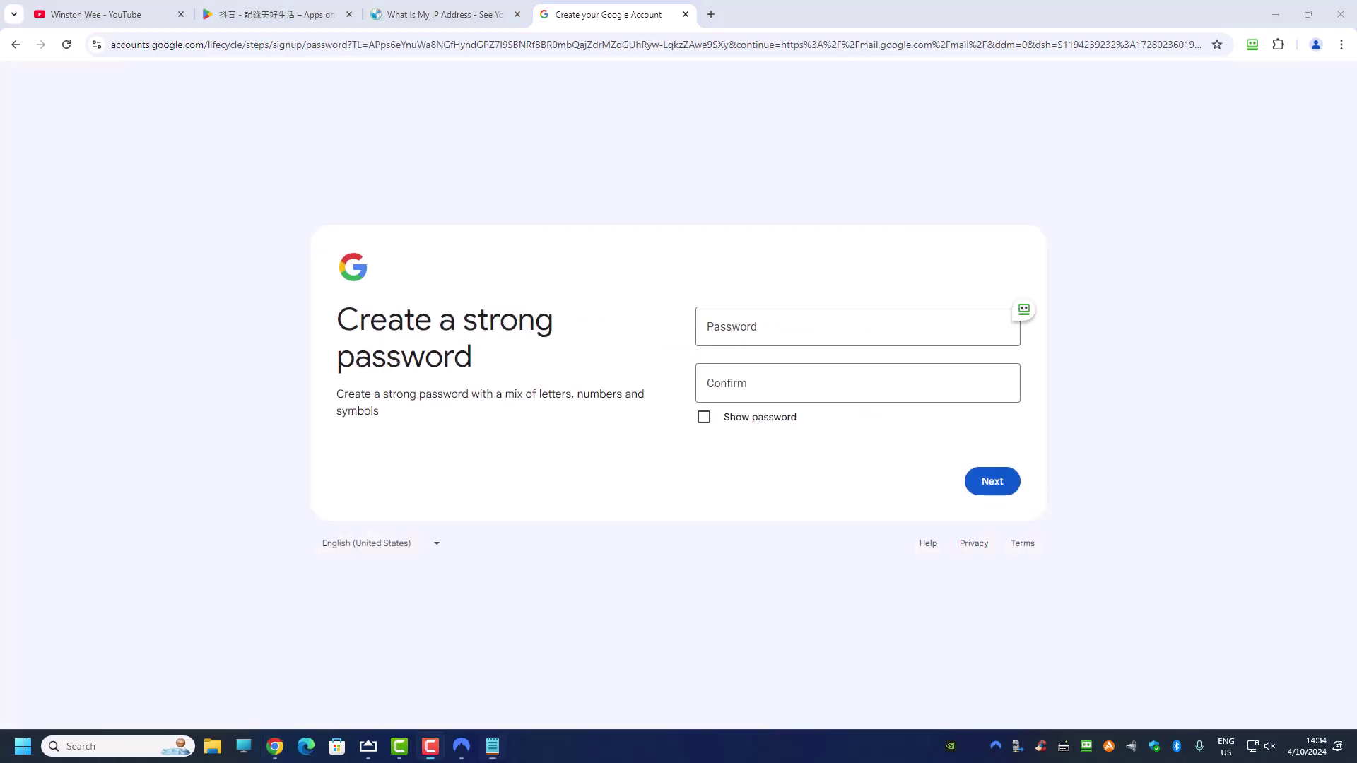
- Enter and confirm the new account's password, submit it, and decline saving the credentials in RoboForm
{"action": "left_click", "coordinate": [771, 340]}
{"action": "key", "text": "ctrl+v"}
{"action": "left_click", "coordinate": [769, 379]}
{"action": "key", "text": "ctrl+v"}
{"action": "left_click", "coordinate": [992, 480]}
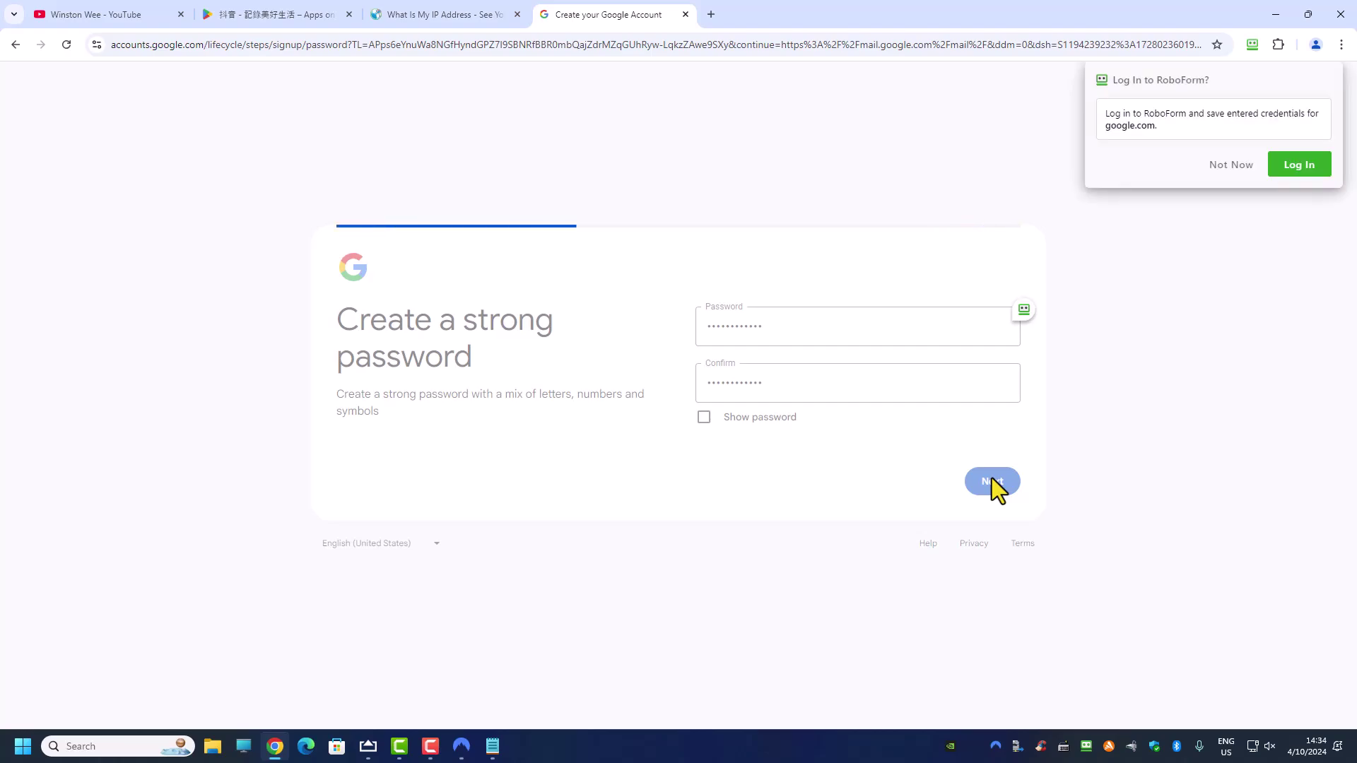
{"action": "left_click", "coordinate": [1231, 165]}
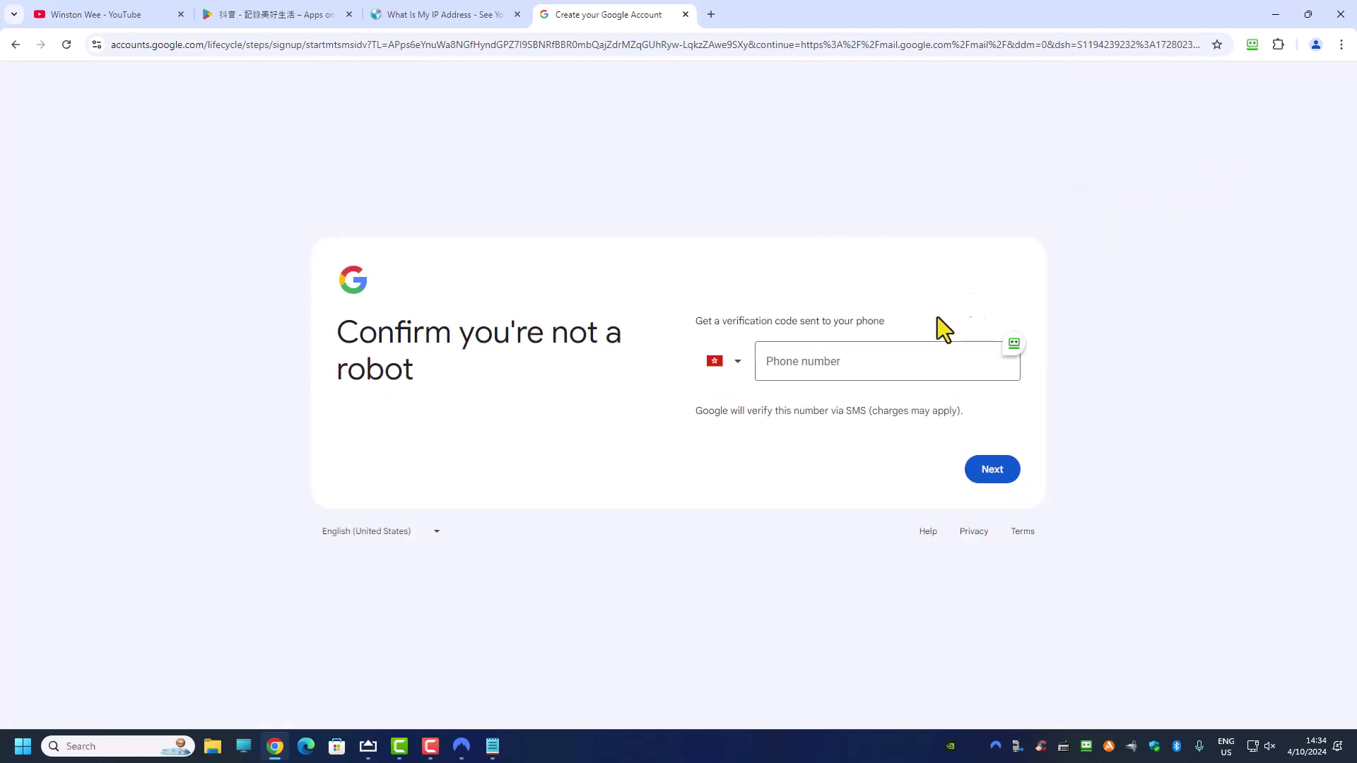
- Browse the phone number country codes, look over the Winston Wee channel's videos on YouTube, and return to the account sign-up
{"action": "left_click", "coordinate": [738, 375]}
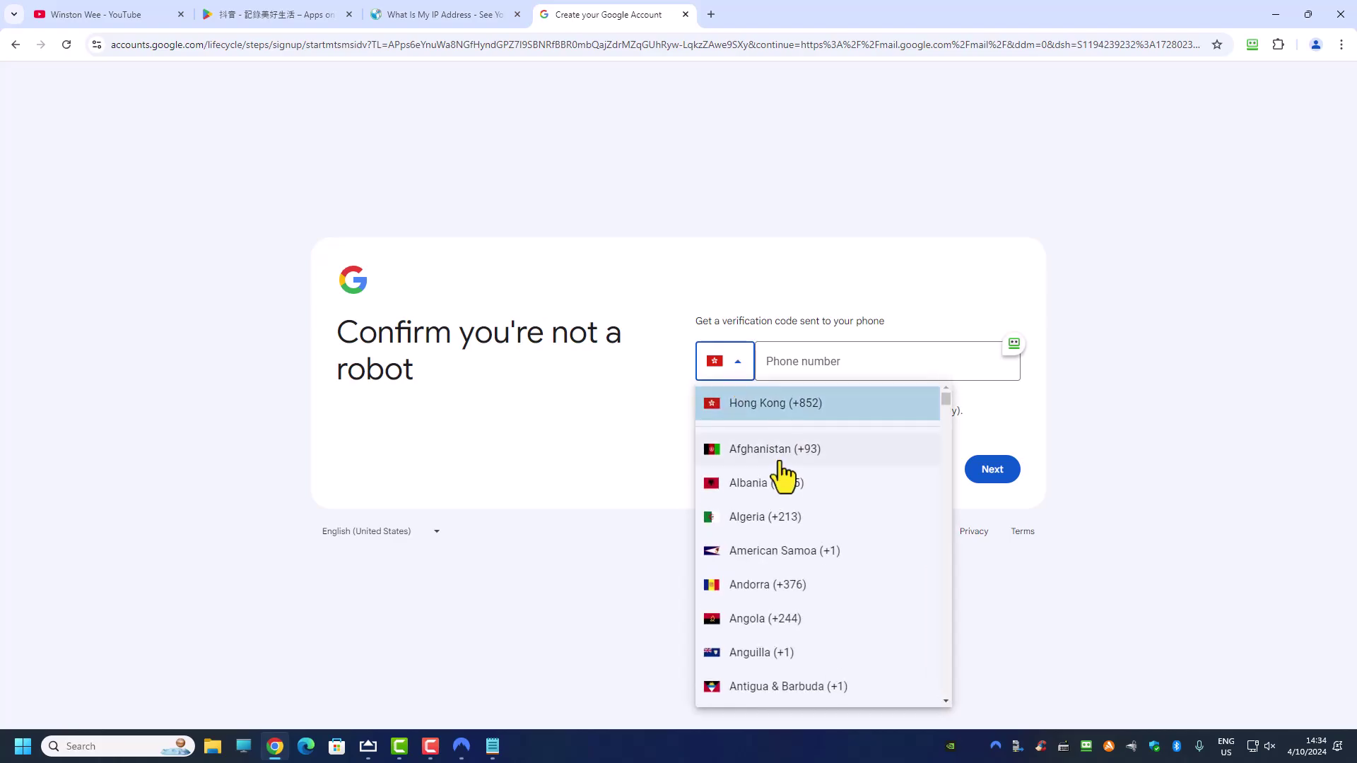
{"action": "scroll", "coordinate": [782, 475], "scroll_direction": "down", "scroll_amount": 2}
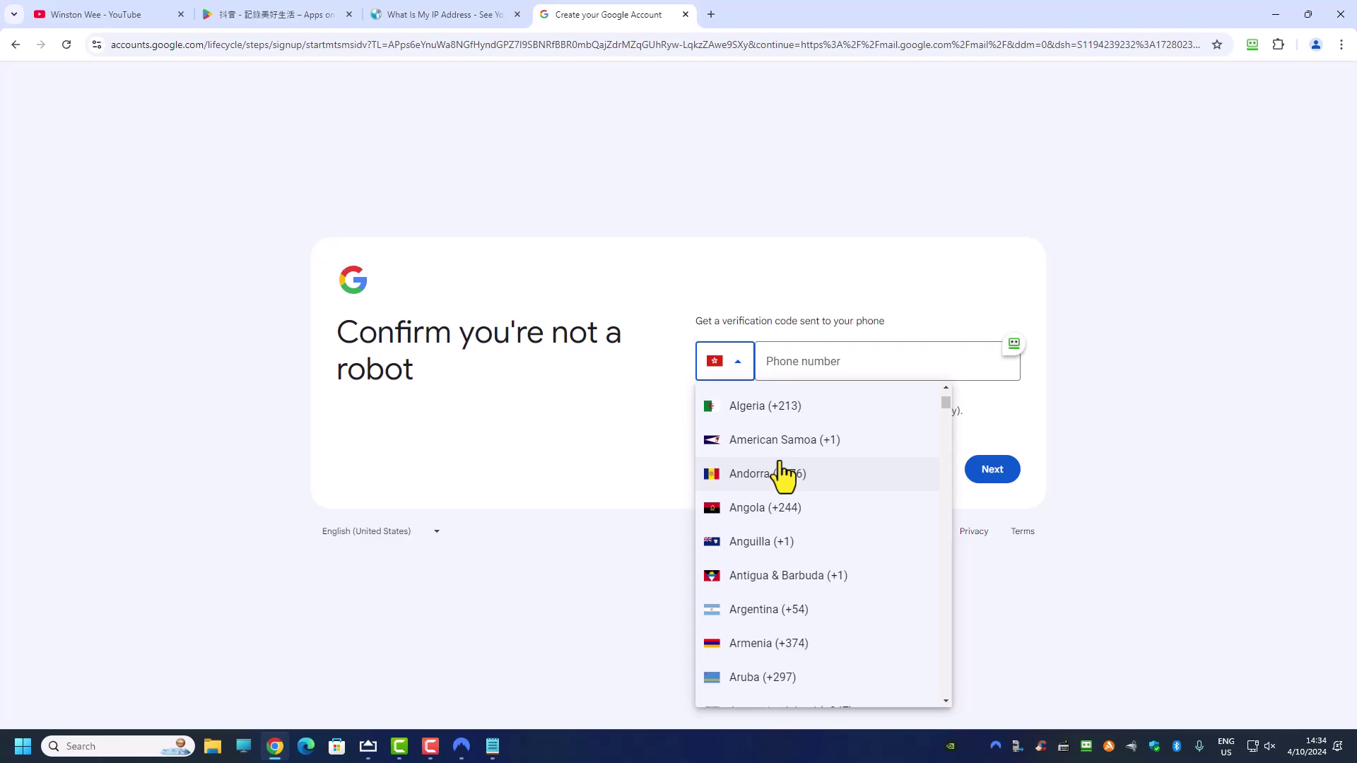
{"action": "left_click", "coordinate": [120, 15]}
{"action": "scroll", "coordinate": [520, 385], "scroll_direction": "up", "scroll_amount": 5}
{"action": "scroll", "coordinate": [524, 392], "scroll_direction": "up", "scroll_amount": 4}
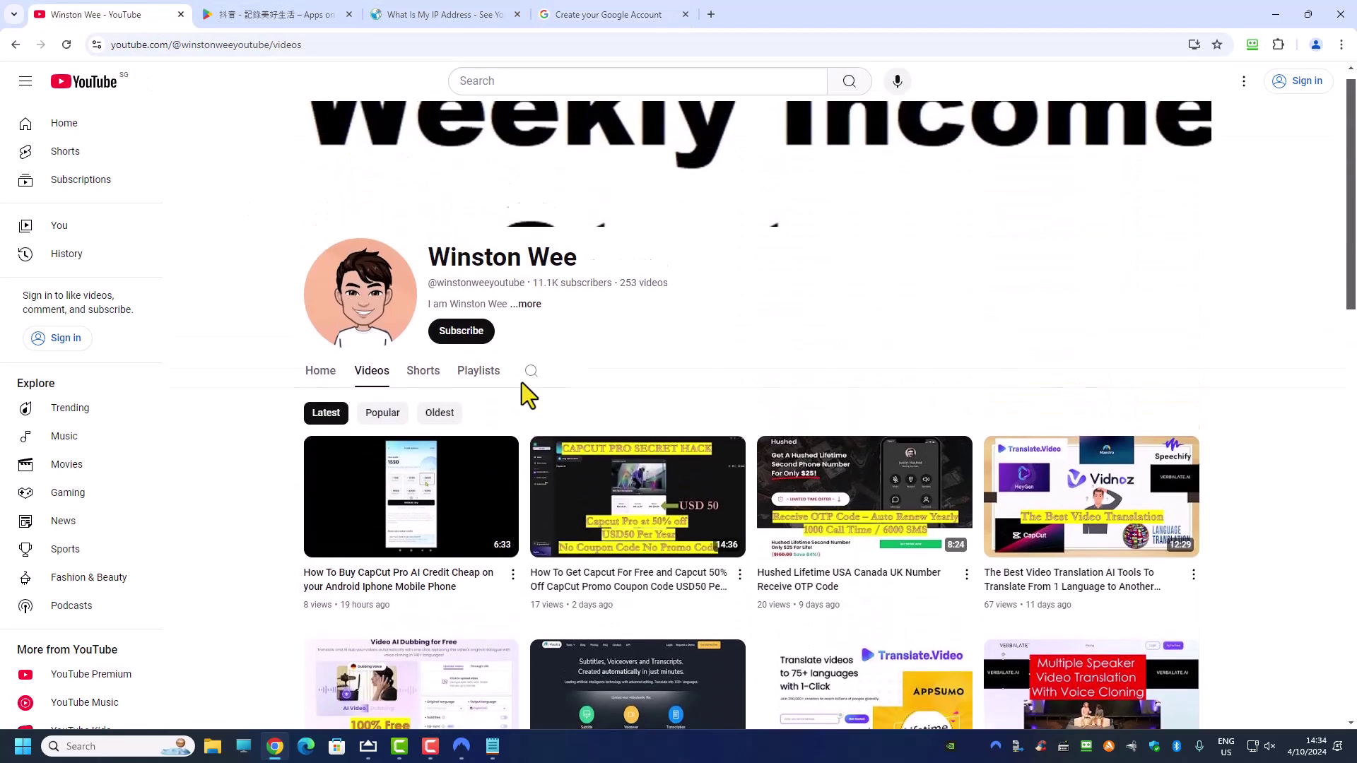
{"action": "scroll", "coordinate": [456, 423], "scroll_direction": "down", "scroll_amount": 2}
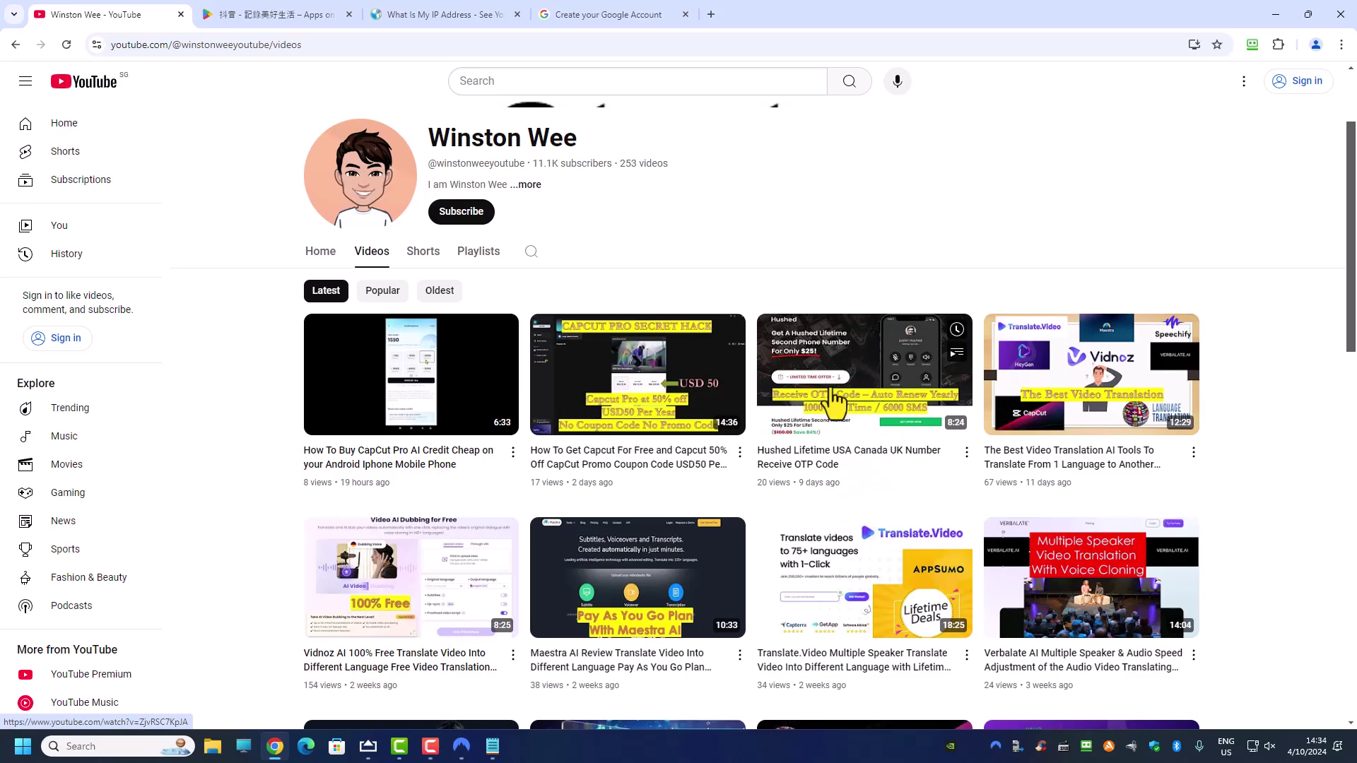
{"action": "left_click", "coordinate": [604, 13]}
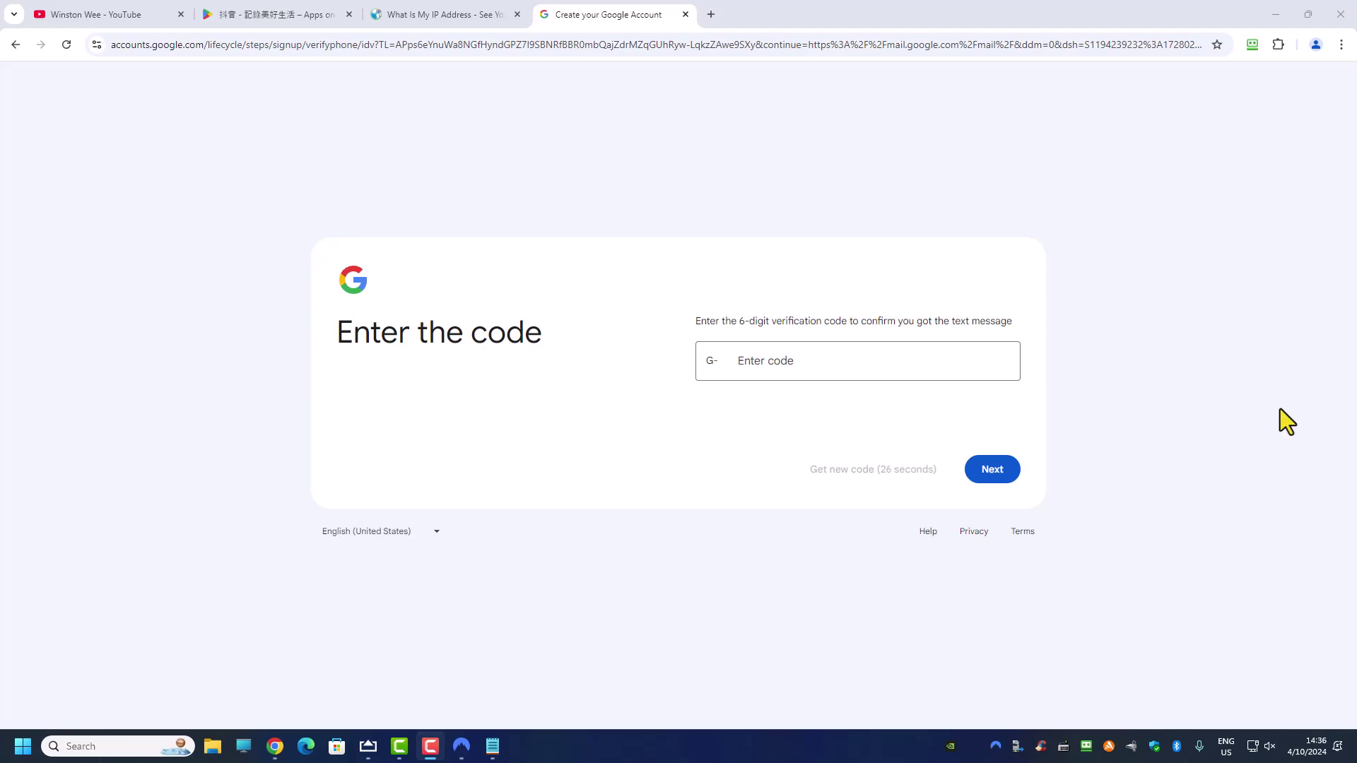
- Enter and submit the phone verification code, then check the current IP address location before returning to the recovery email page
{"action": "left_click", "coordinate": [827, 361]}
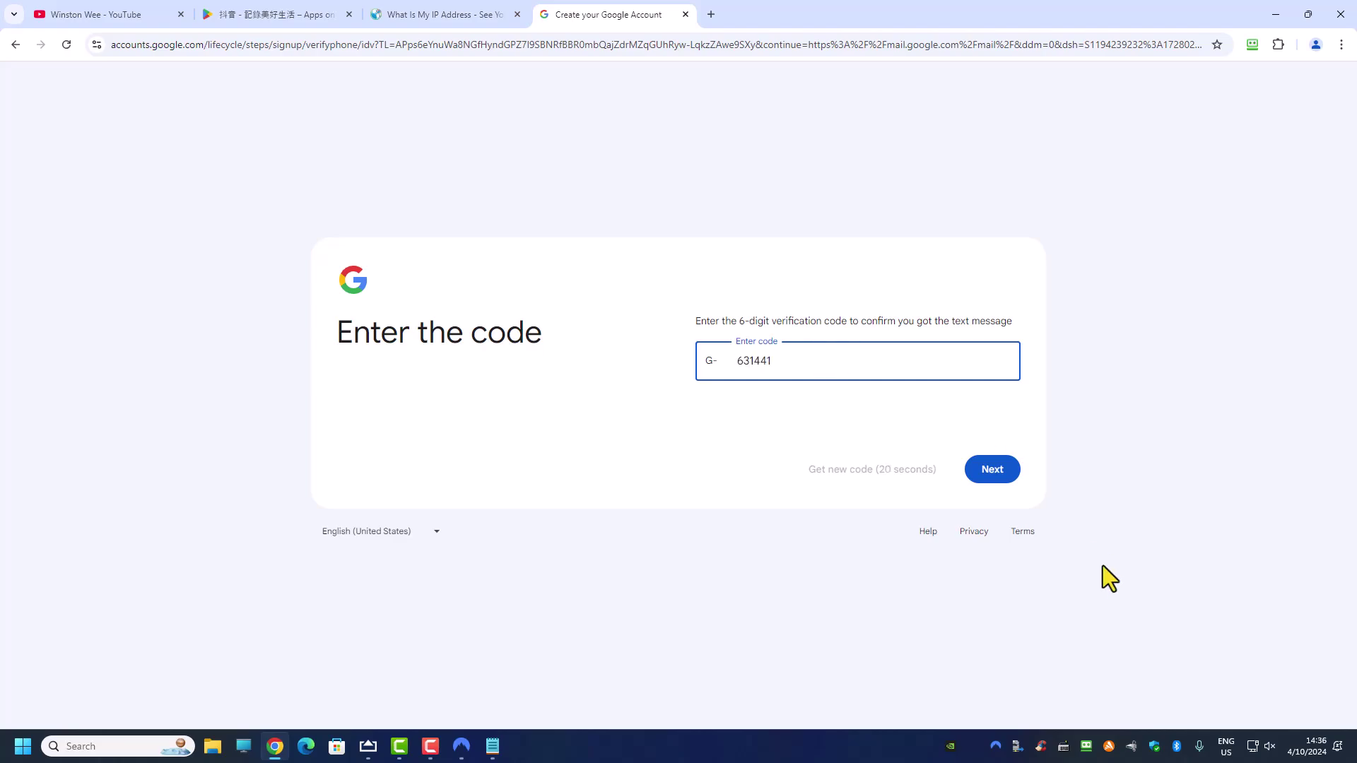
{"action": "left_click", "coordinate": [1001, 481]}
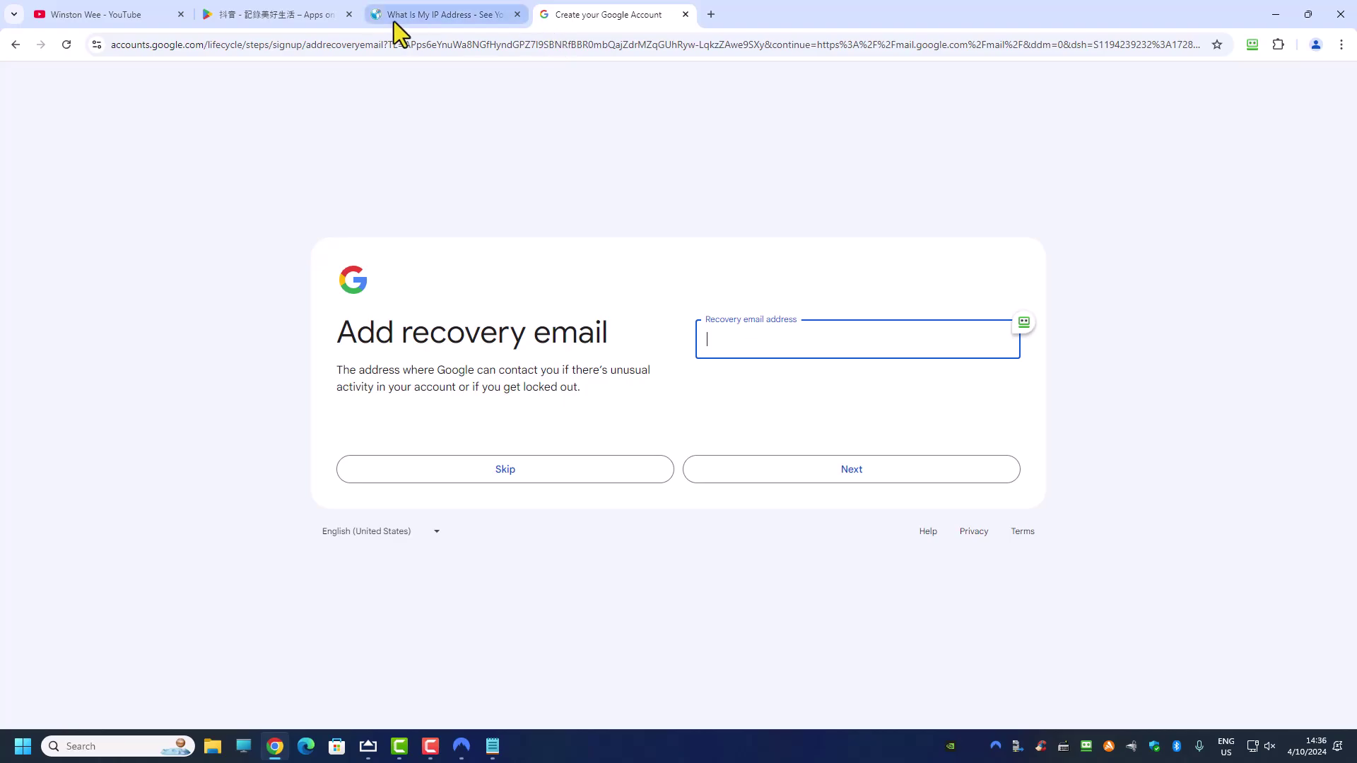
{"action": "left_click", "coordinate": [413, 17]}
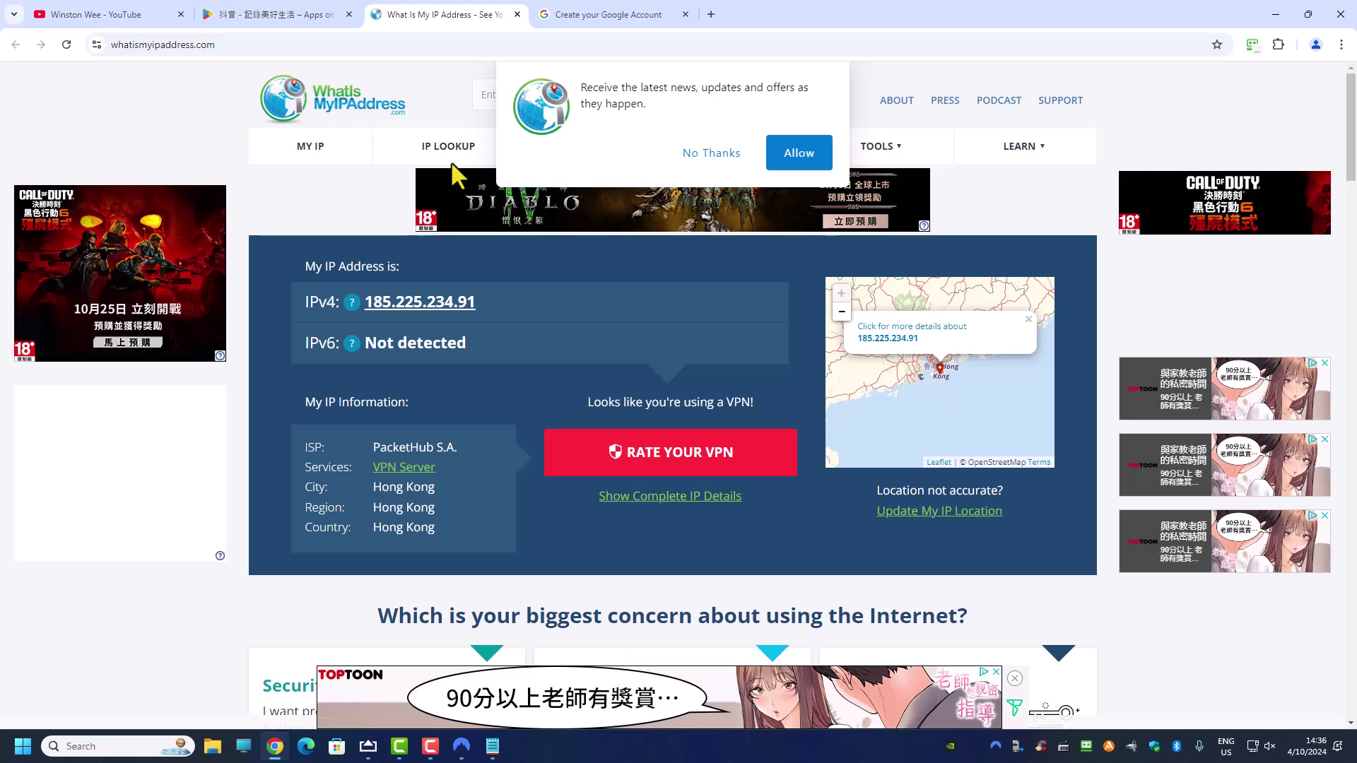
{"action": "left_click", "coordinate": [580, 20]}
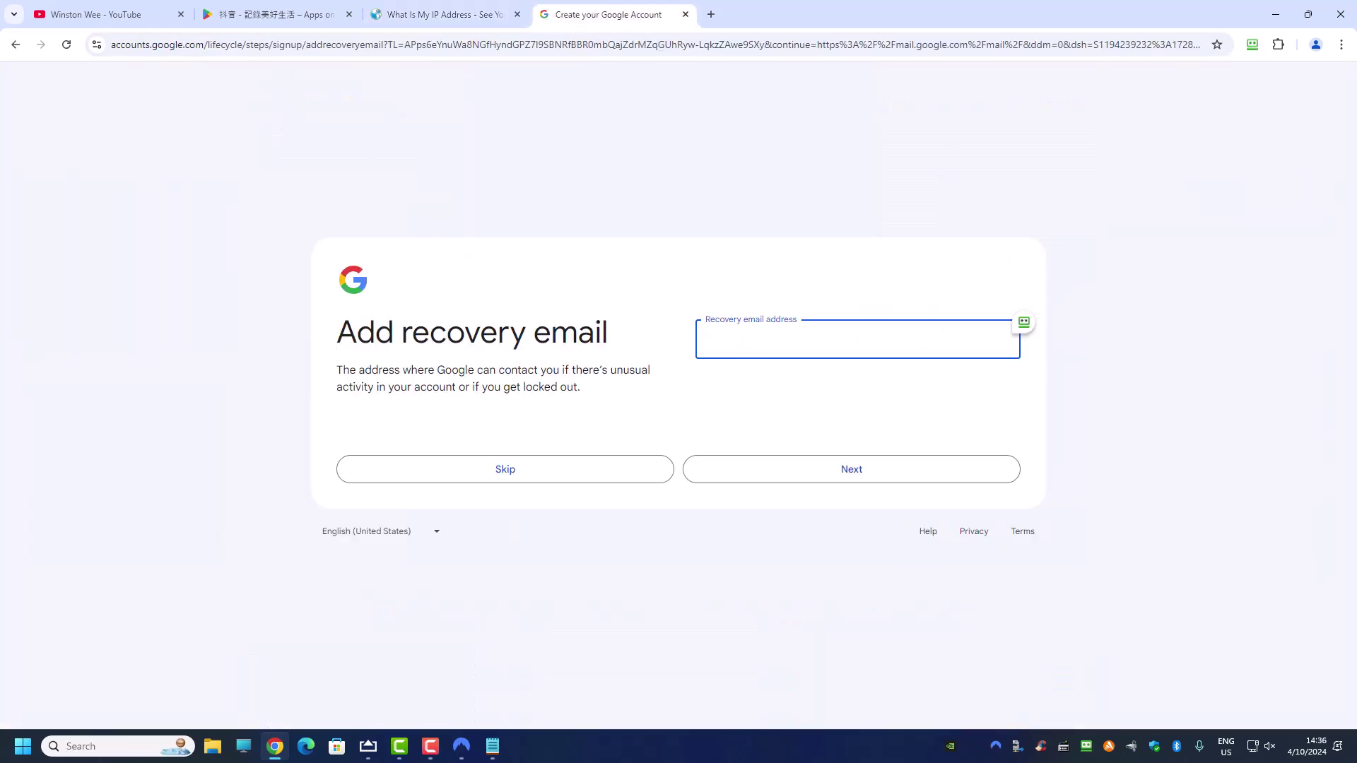
- Continue past the recovery email page and agree to Google's privacy and terms to create the account
{"action": "left_click", "coordinate": [947, 469]}
{"action": "scroll", "coordinate": [971, 508], "scroll_direction": "down", "scroll_amount": 5}
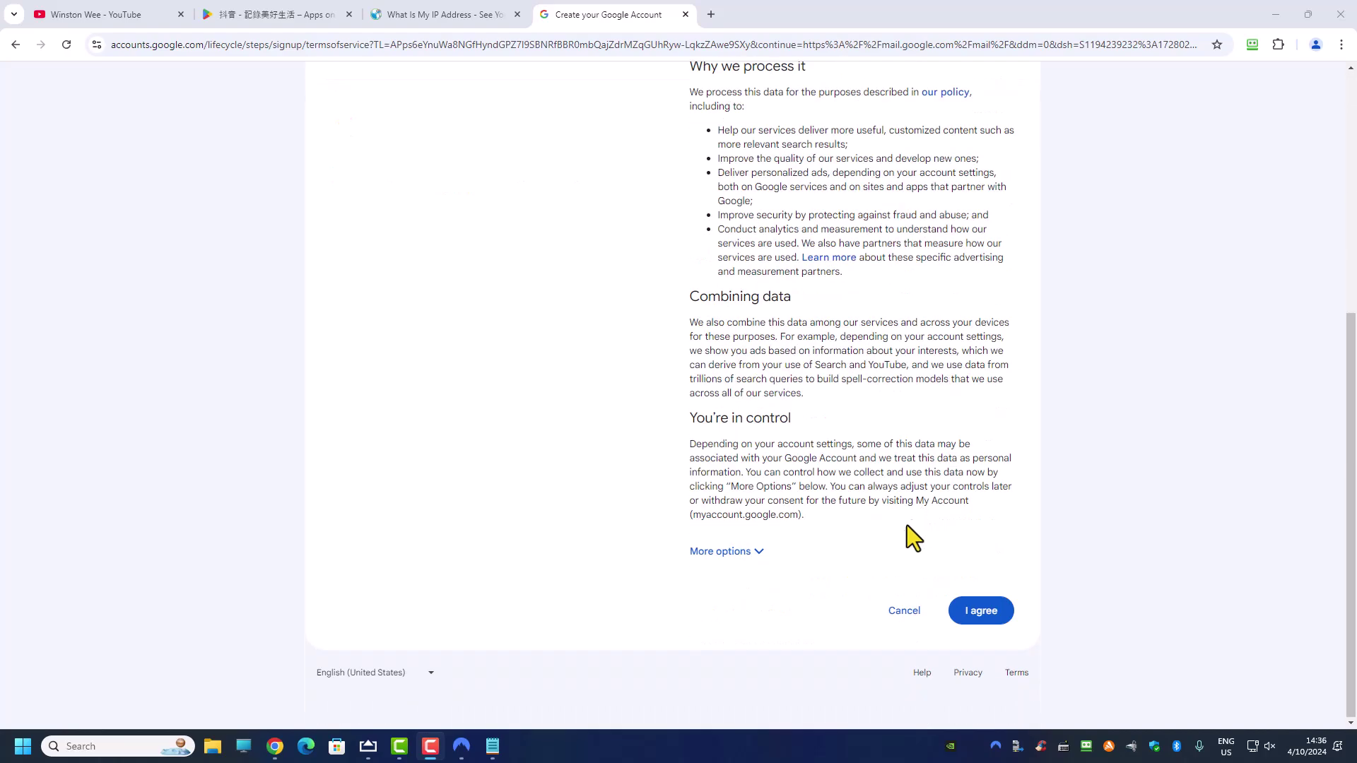
{"action": "left_click", "coordinate": [982, 612]}
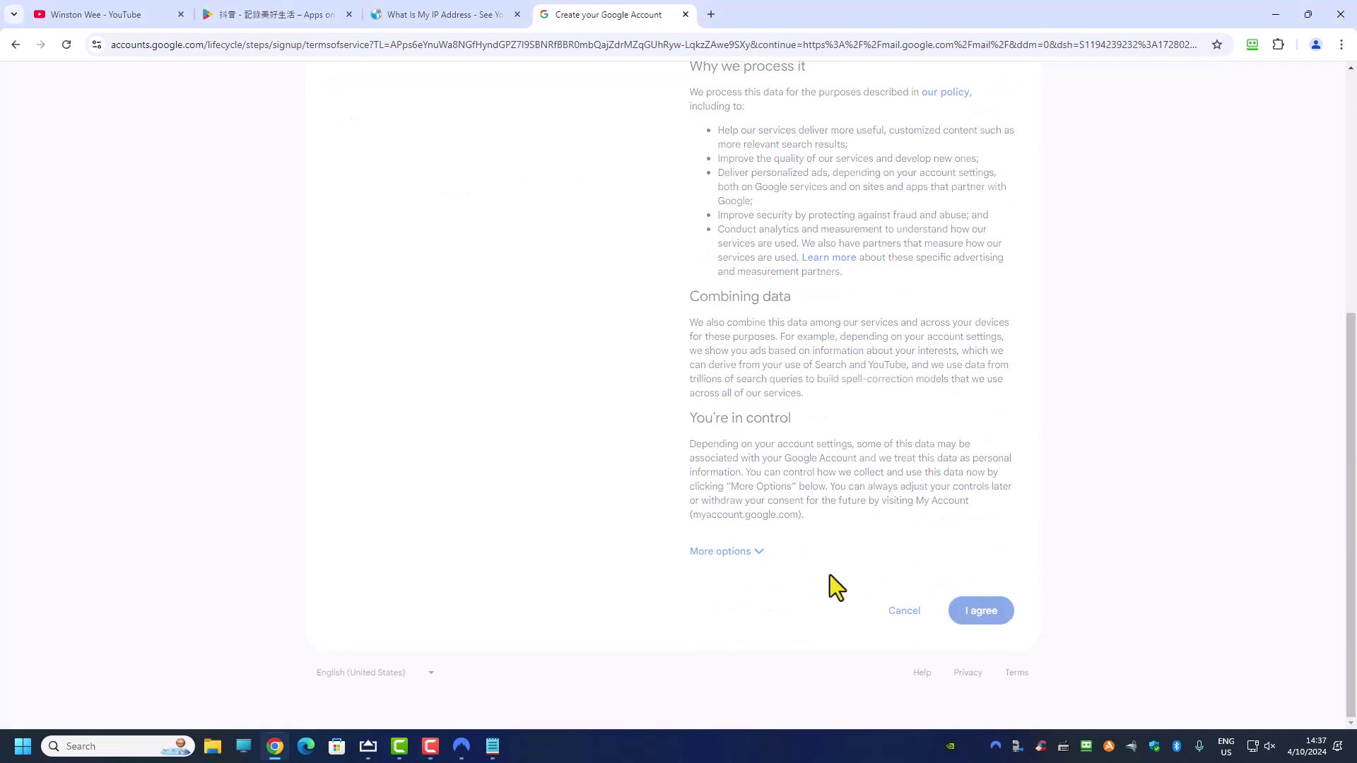
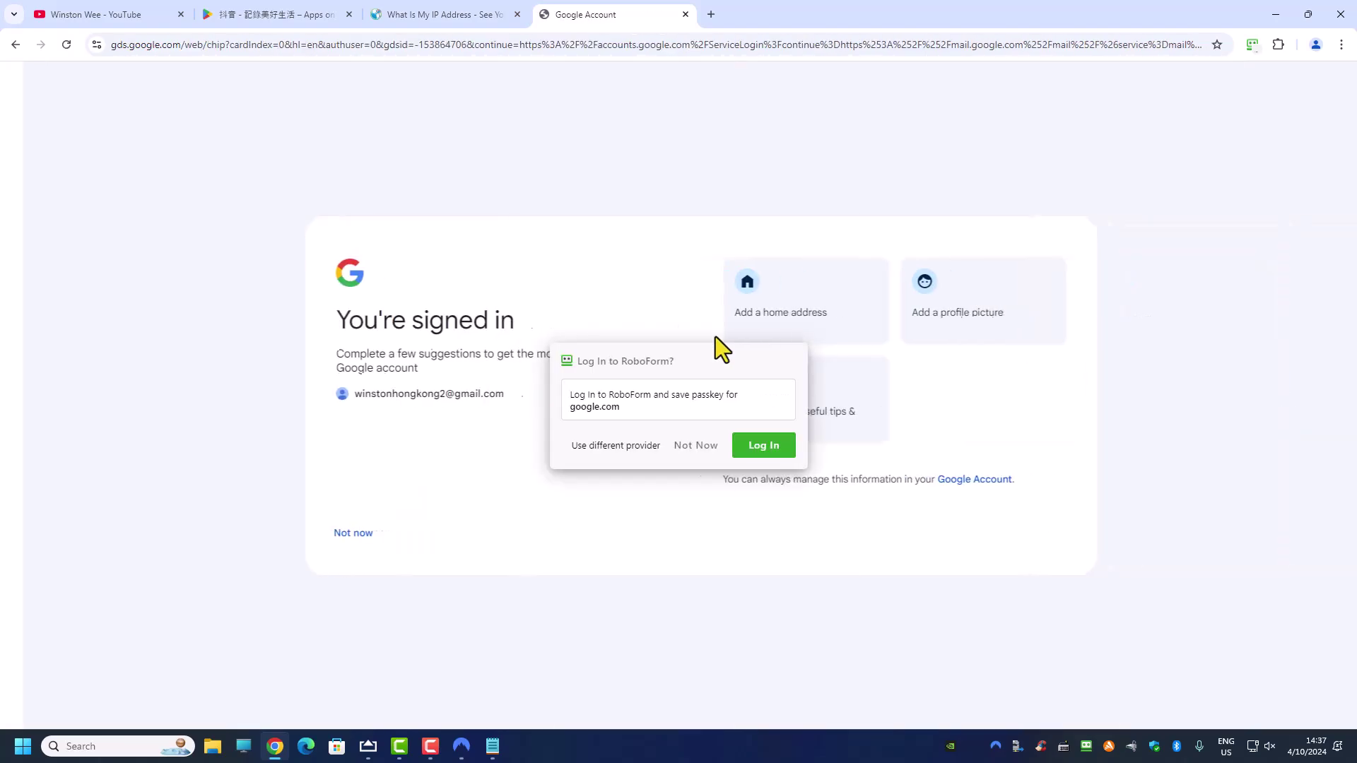
- Decline the RoboForm passkey and skip the account suggestions to reach the Gmail inbox, dismissing the Chat and Meet notice
{"action": "left_click", "coordinate": [694, 445]}
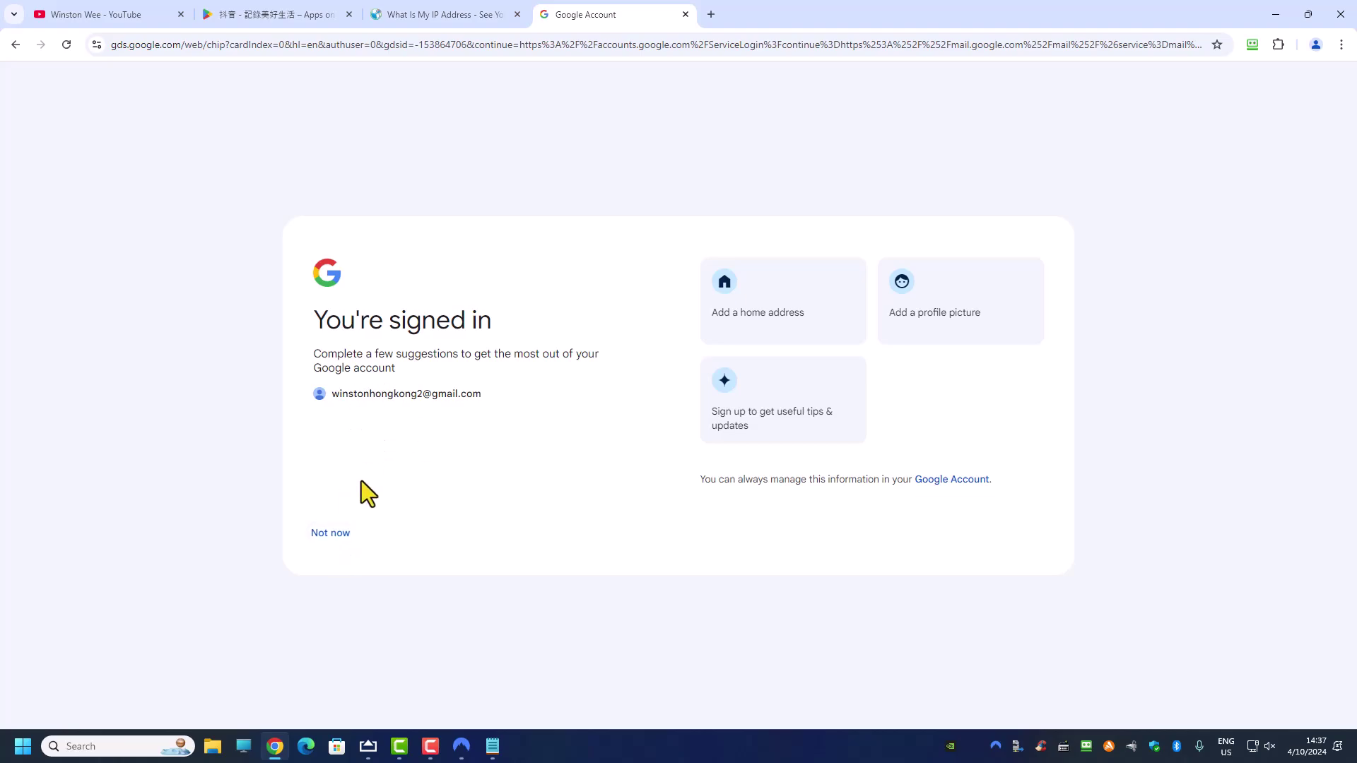
{"action": "left_click", "coordinate": [342, 536]}
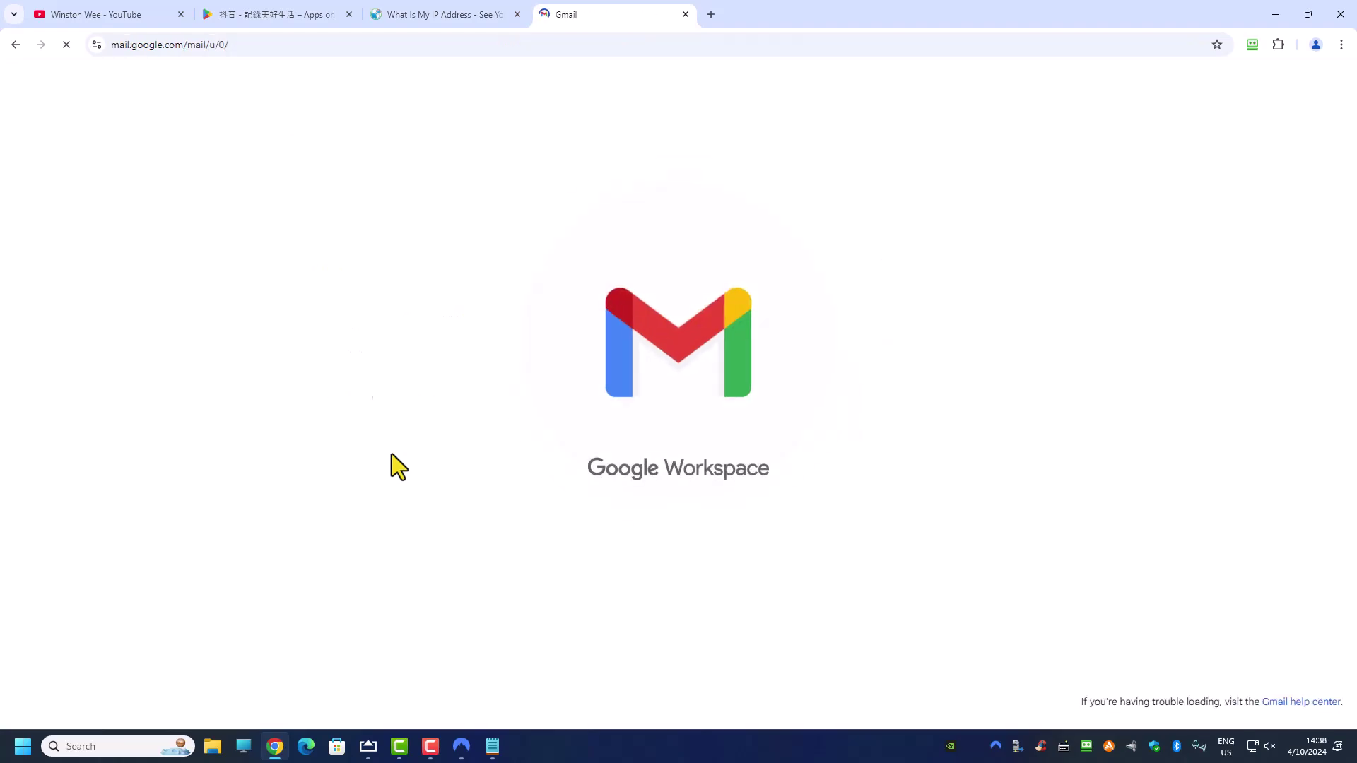
{"action": "left_click", "coordinate": [232, 18]}
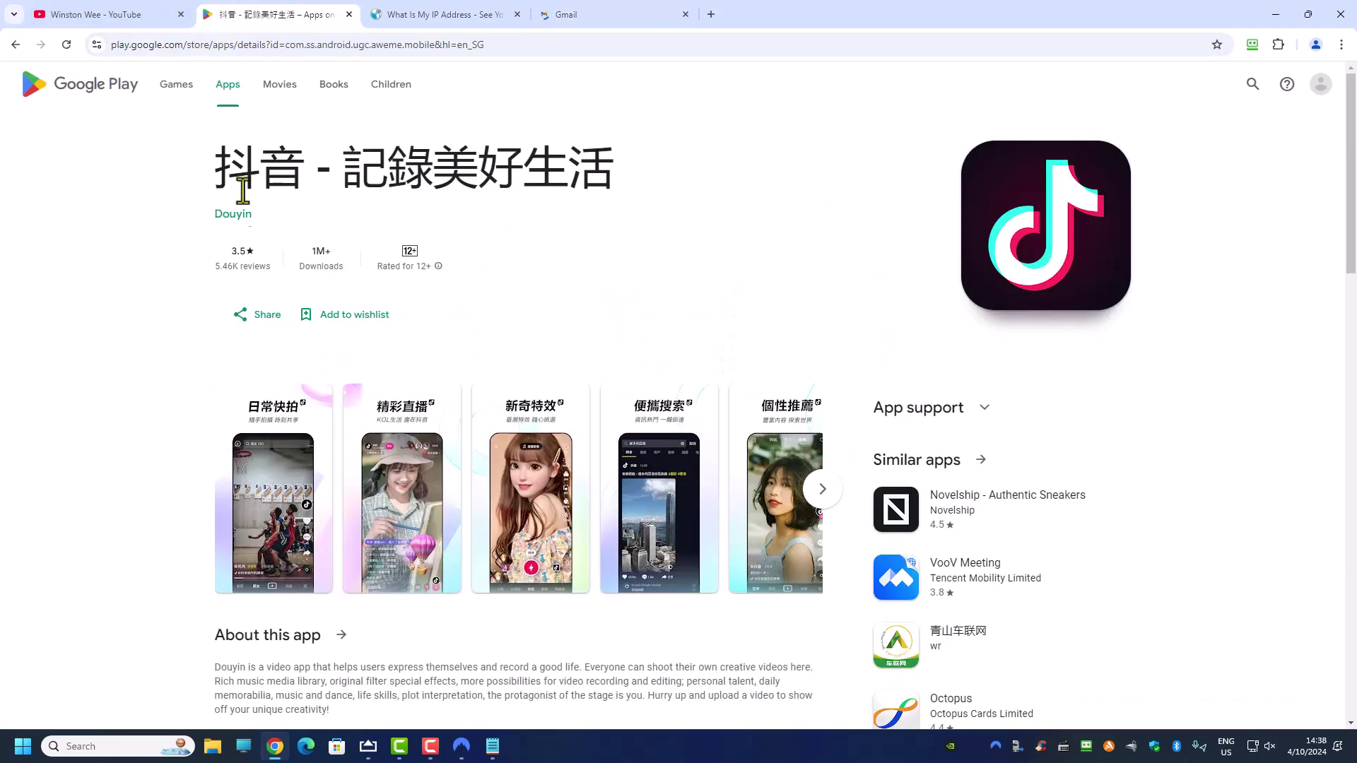
{"action": "left_click", "coordinate": [591, 14]}
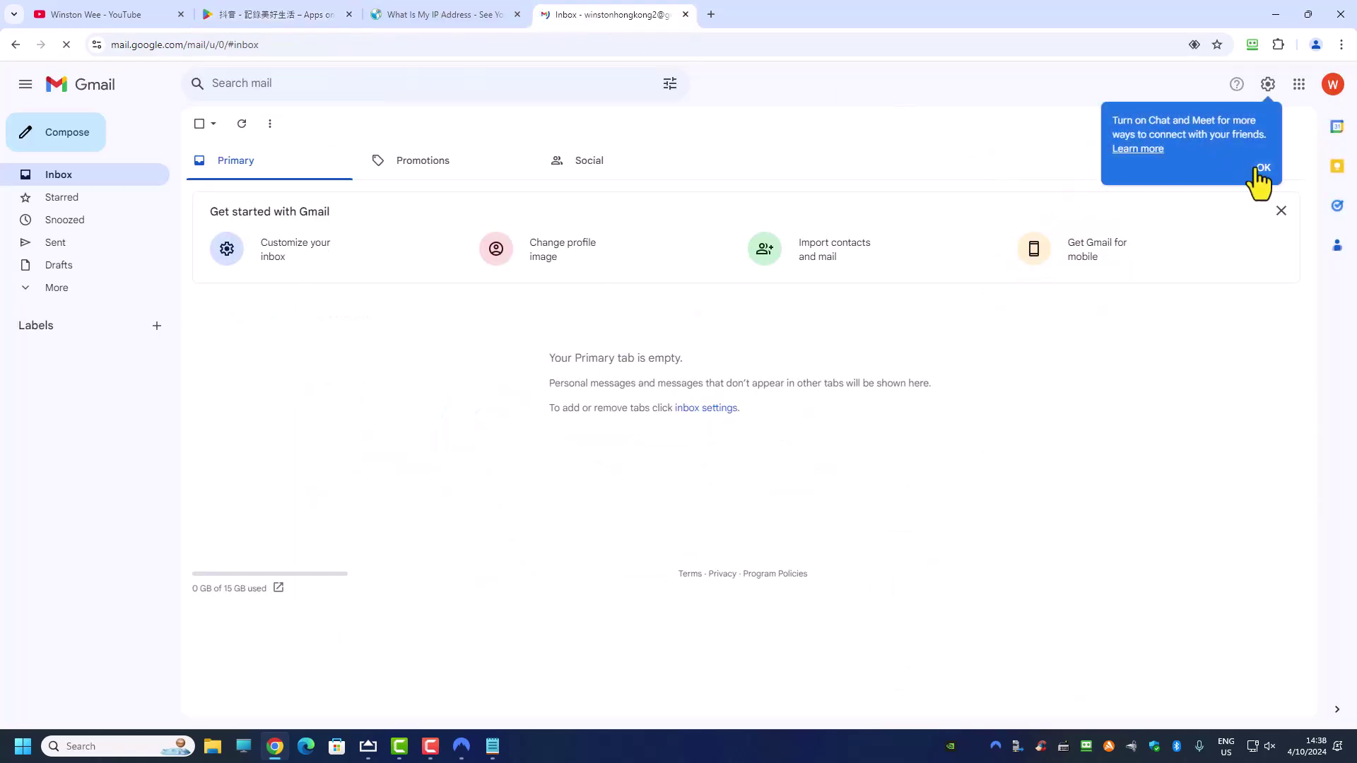
{"action": "left_click", "coordinate": [1263, 168]}
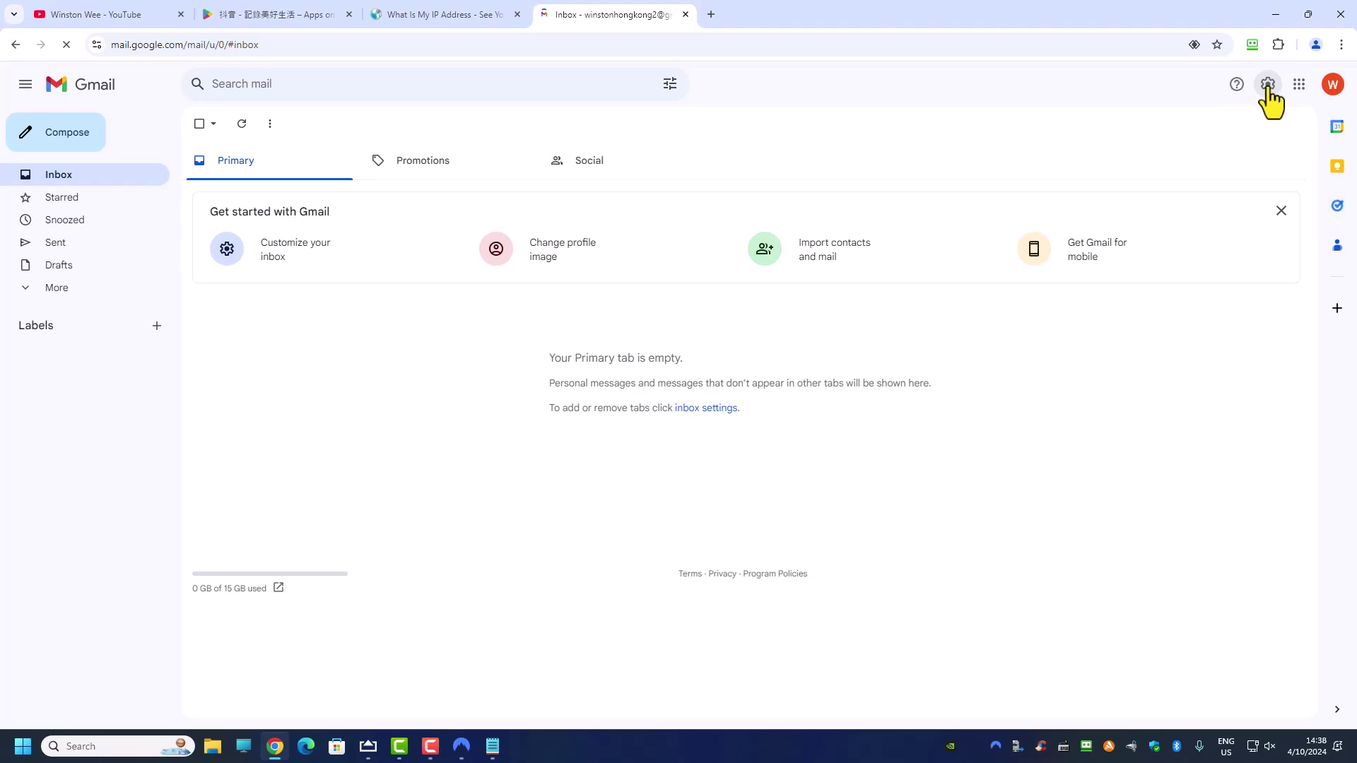
- Open the new account's Google Account management from Gmail, visit the recovery phone option, and return to the account's Home page
{"action": "left_click", "coordinate": [1332, 88]}
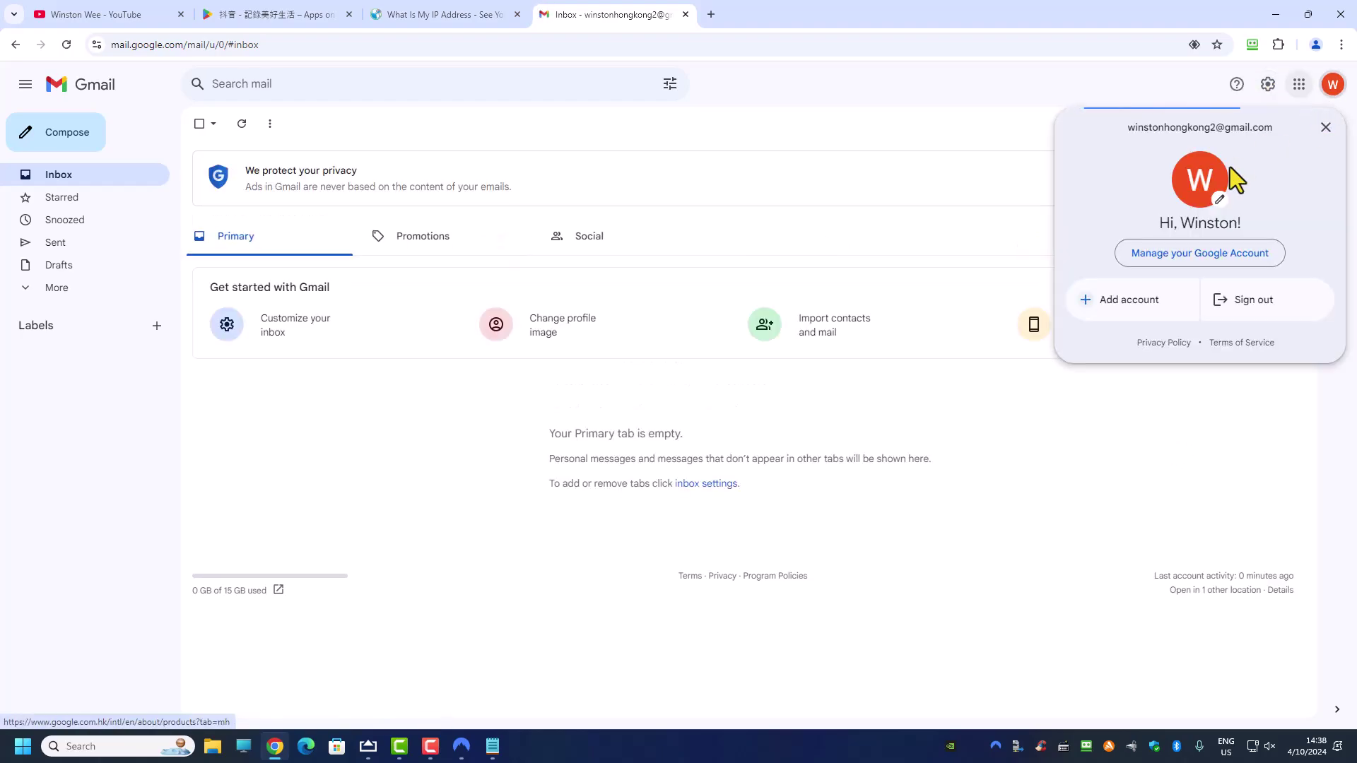
{"action": "key", "text": "Escape"}
{"action": "left_click", "coordinate": [1333, 86]}
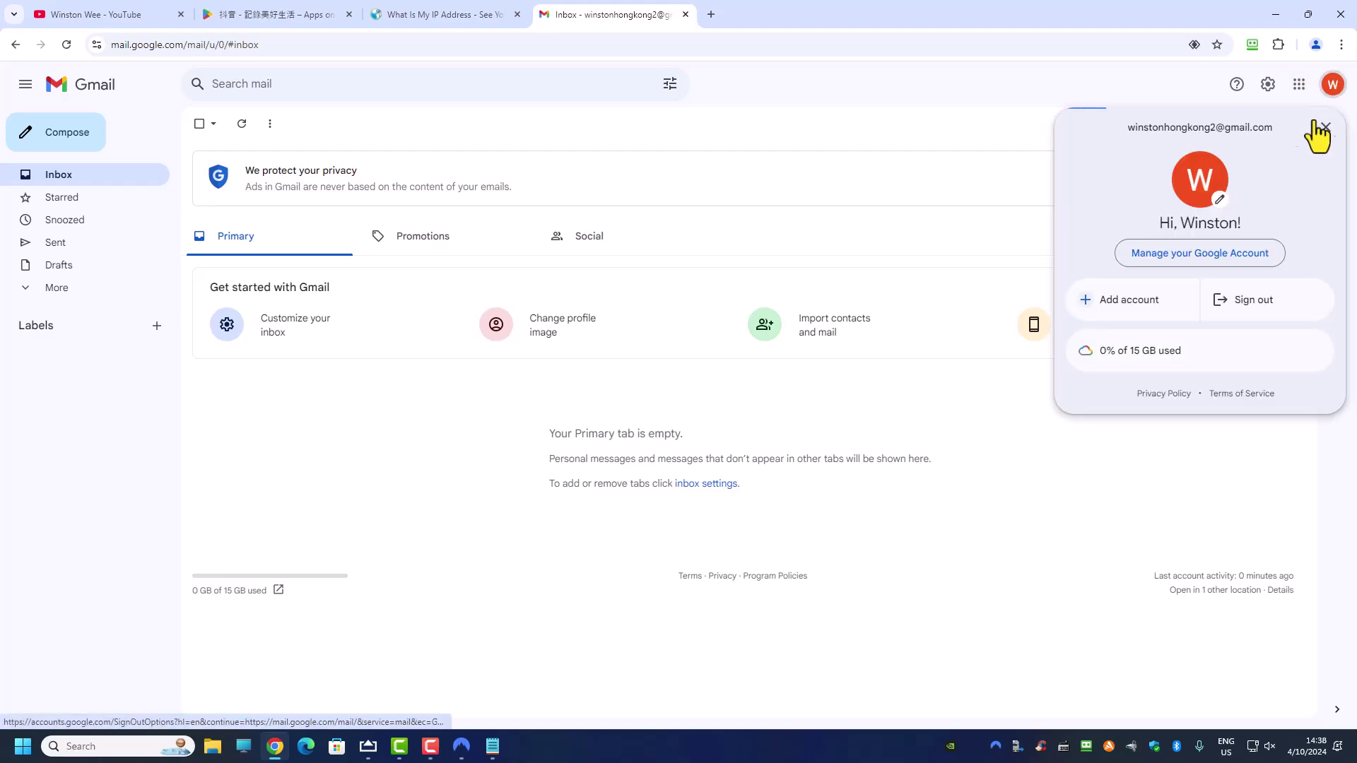
{"action": "left_click", "coordinate": [1194, 258]}
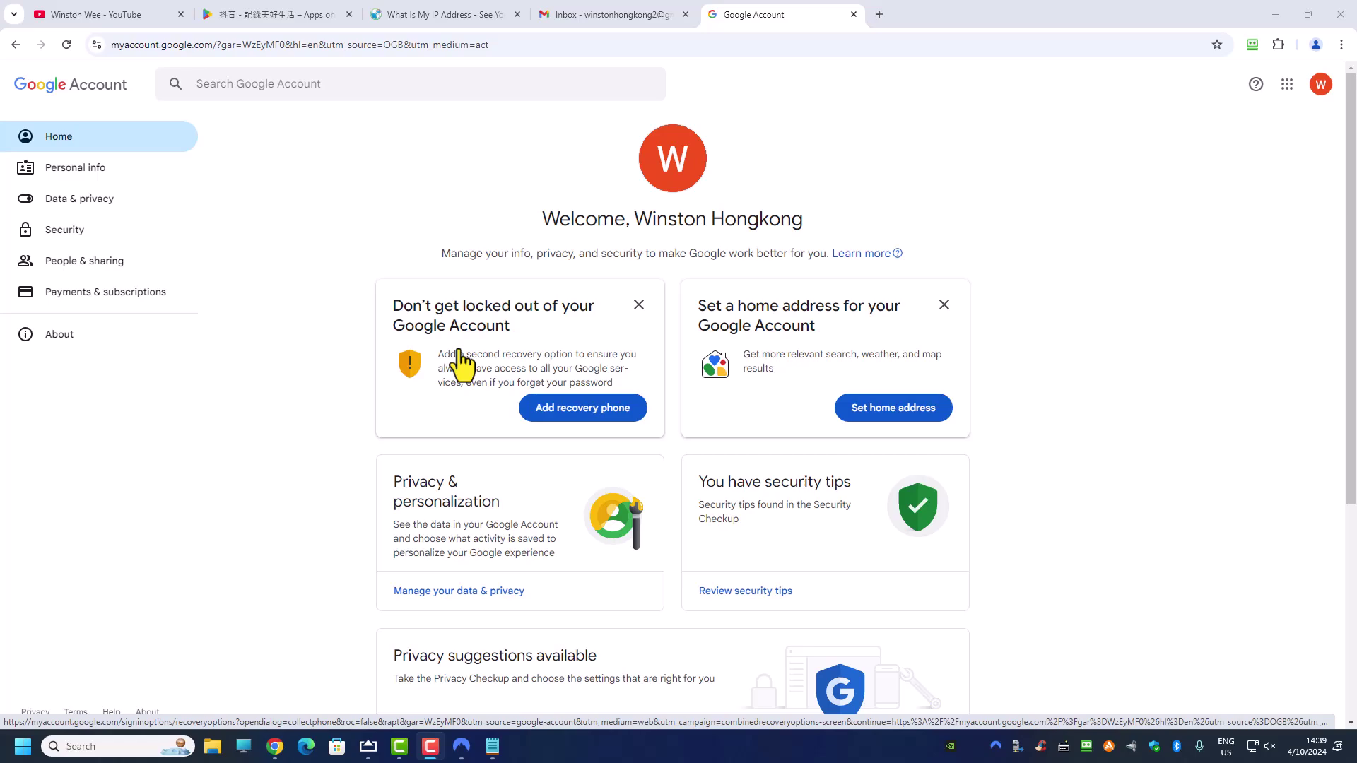
{"action": "left_click", "coordinate": [596, 417]}
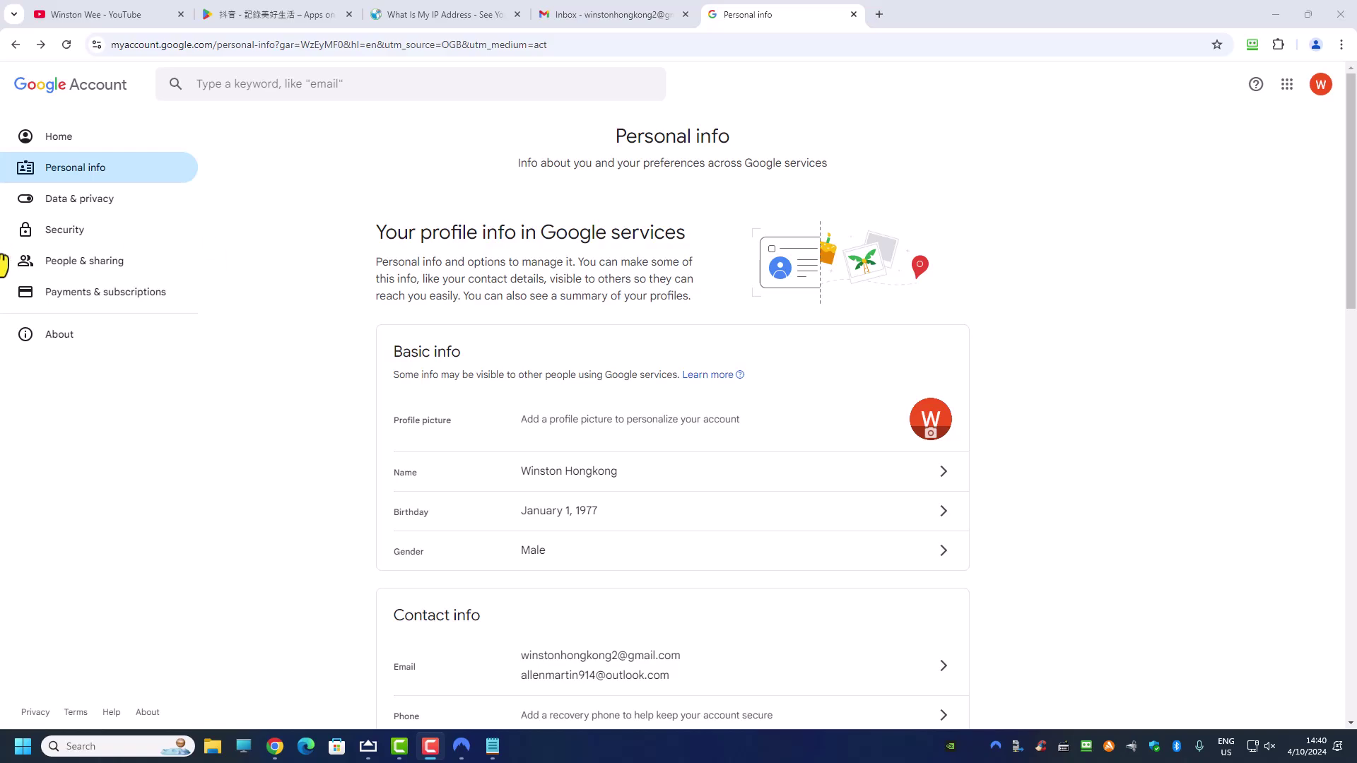
{"action": "left_click", "coordinate": [48, 147]}
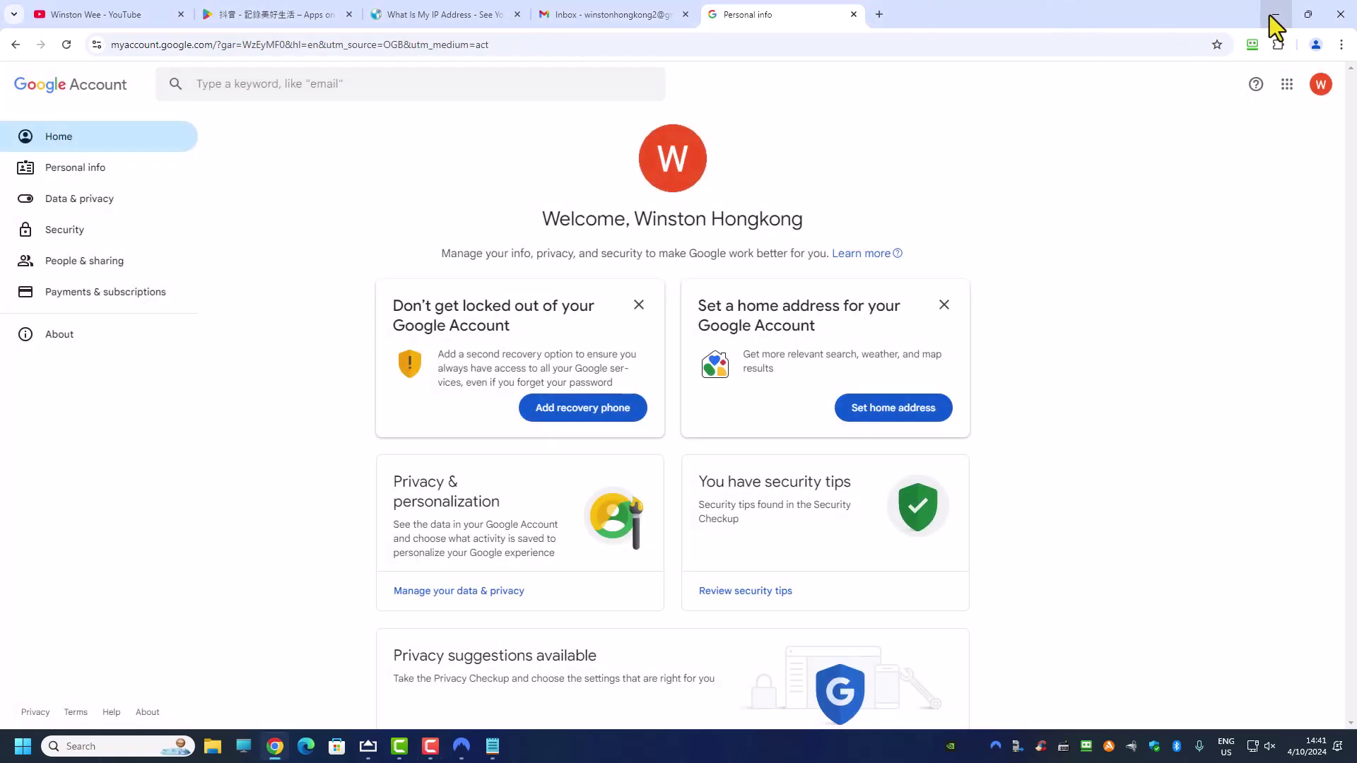
- Switch from Chrome to NordVPN, disconnect the computer from the Hong Kong server, and close the NordVPN window
{"action": "left_click", "coordinate": [1272, 14]}
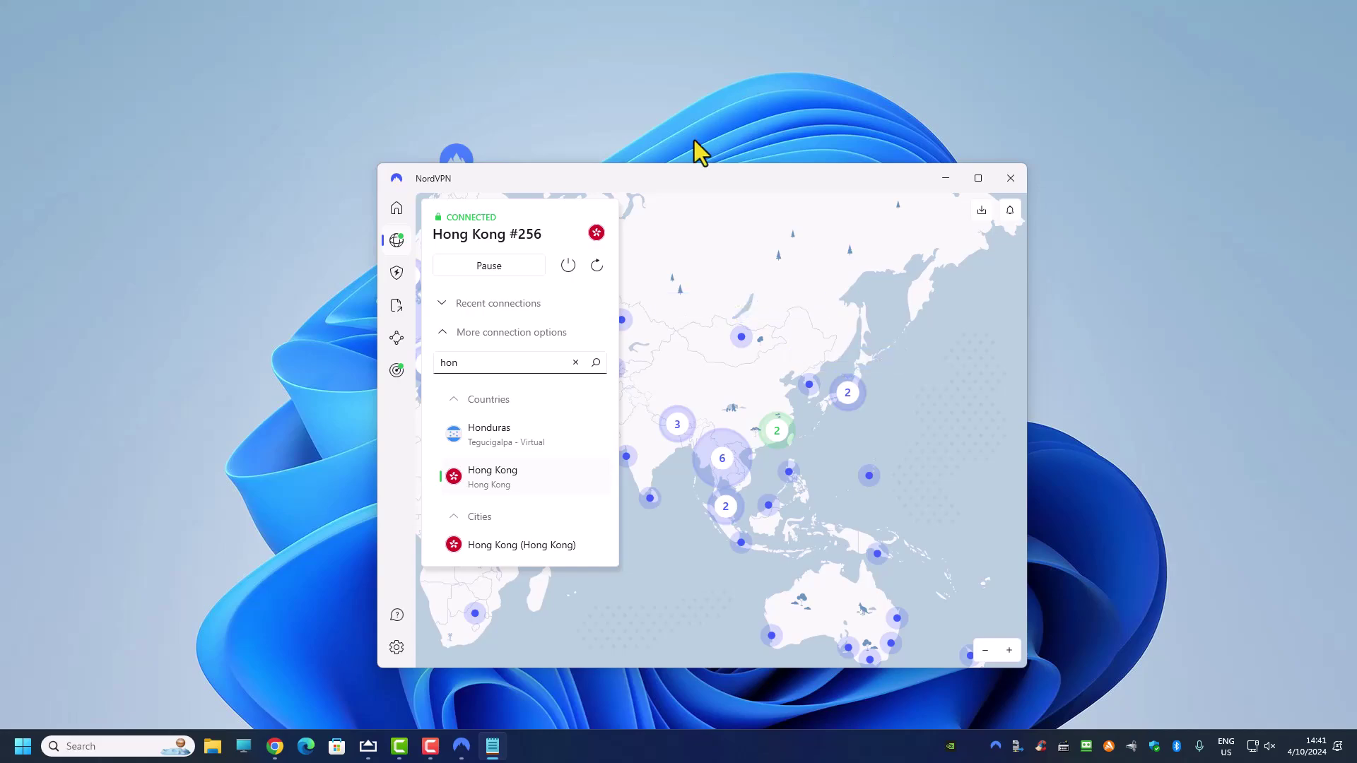
{"action": "left_click", "coordinate": [275, 746]}
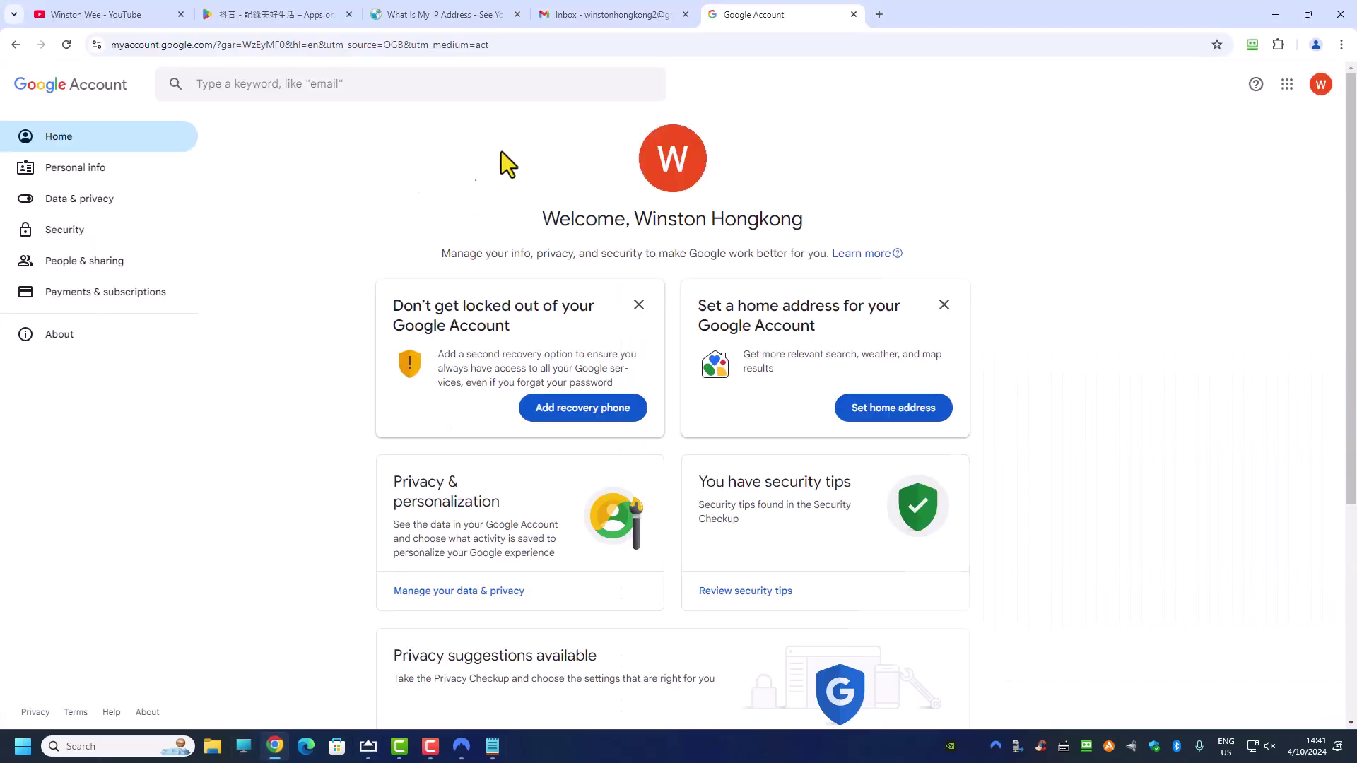
{"action": "left_click", "coordinate": [1277, 15]}
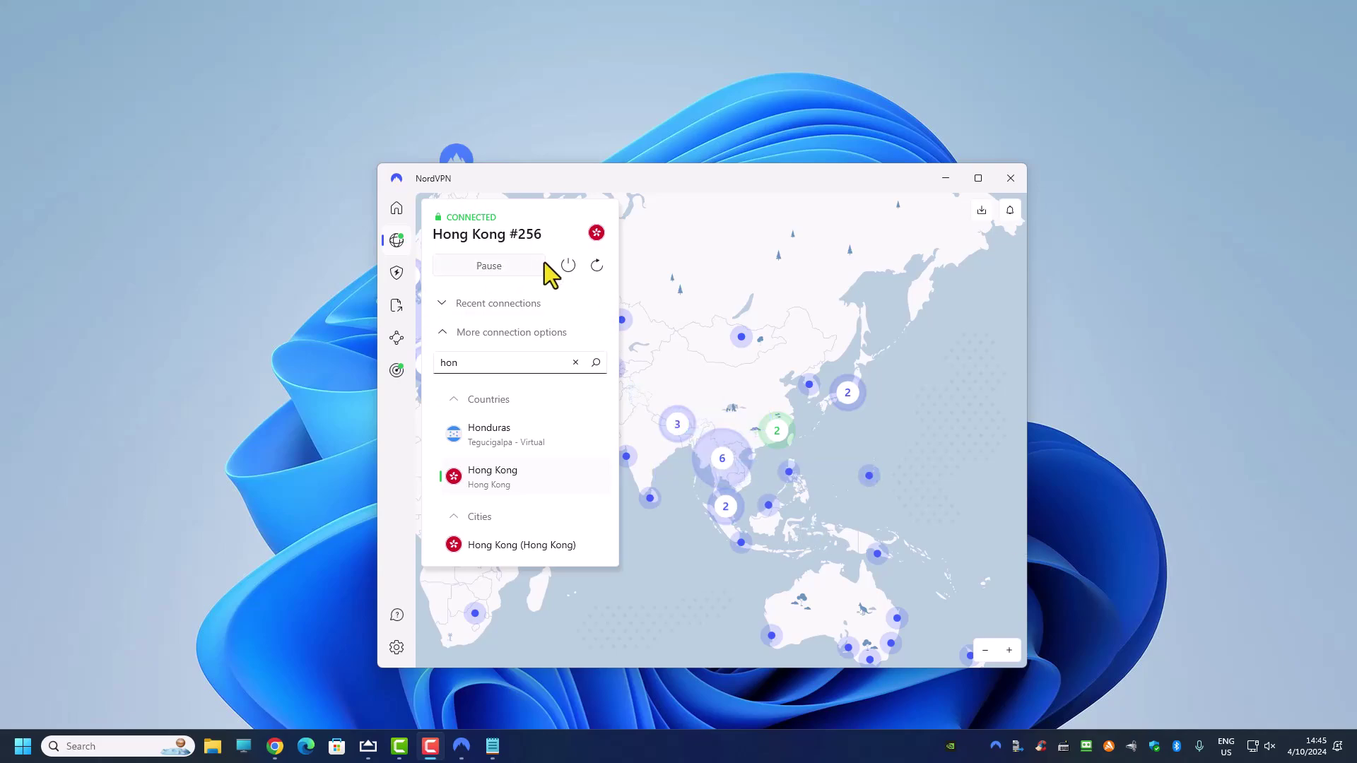
{"action": "left_click", "coordinate": [567, 268]}
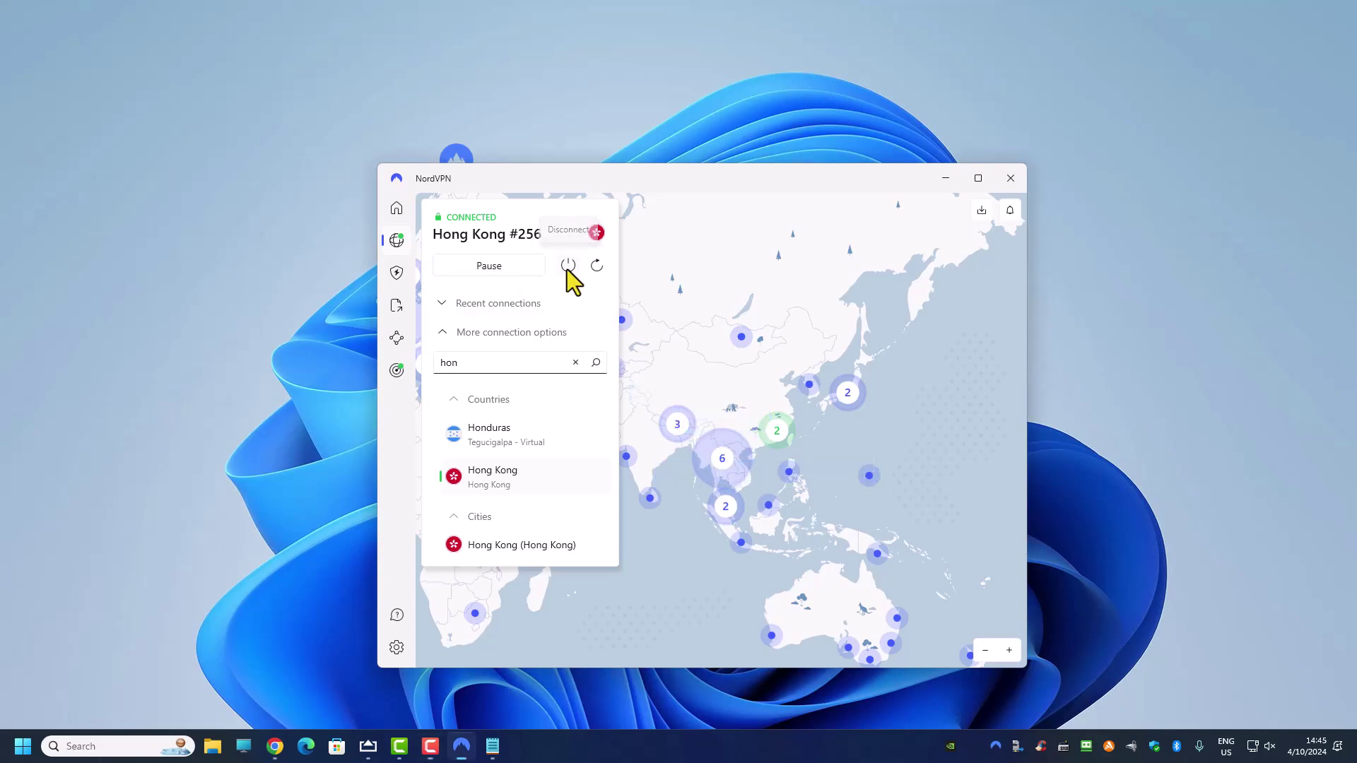
{"action": "left_click", "coordinate": [1008, 177]}
- Switch to the AirServer phone mirror, maximize it, and open NordVPN on the phone to check its connection before minimizing the mirror
{"action": "left_click", "coordinate": [368, 747]}
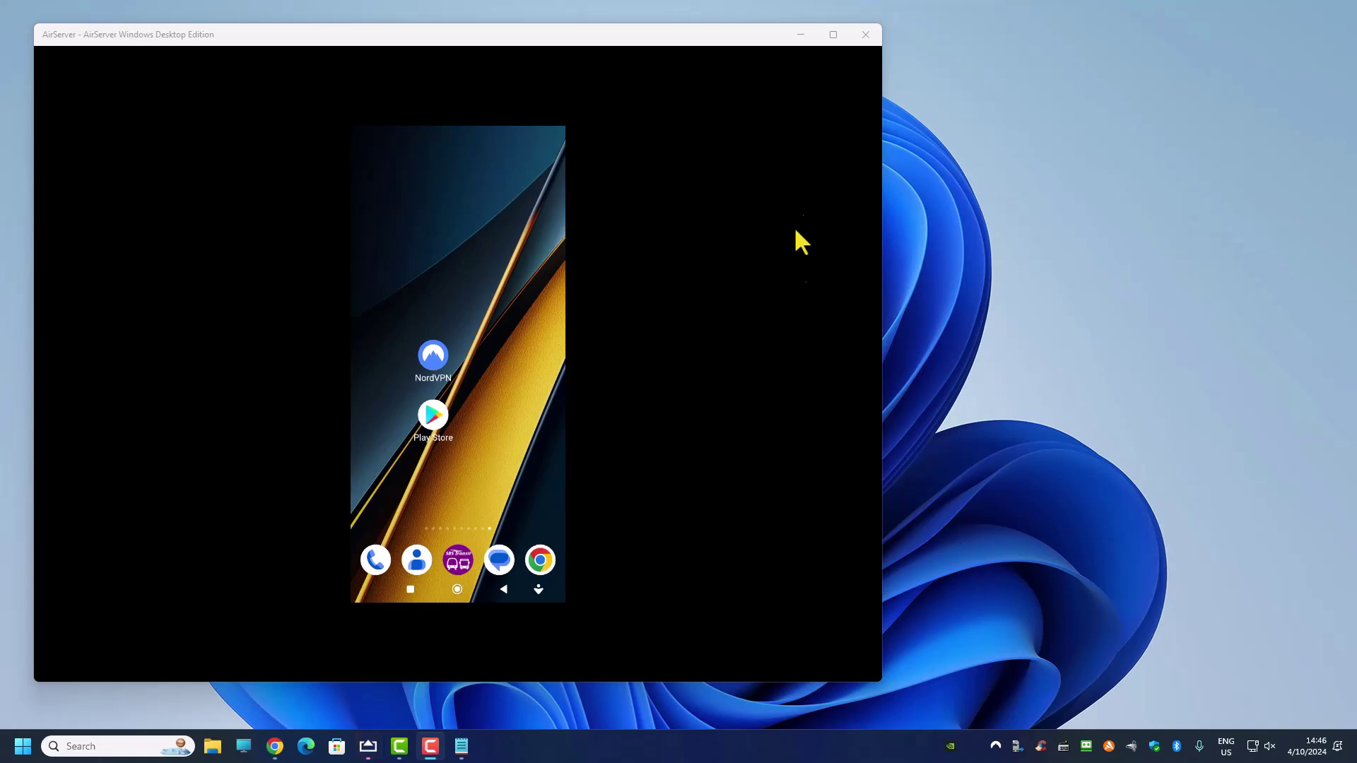
{"action": "left_click", "coordinate": [834, 35]}
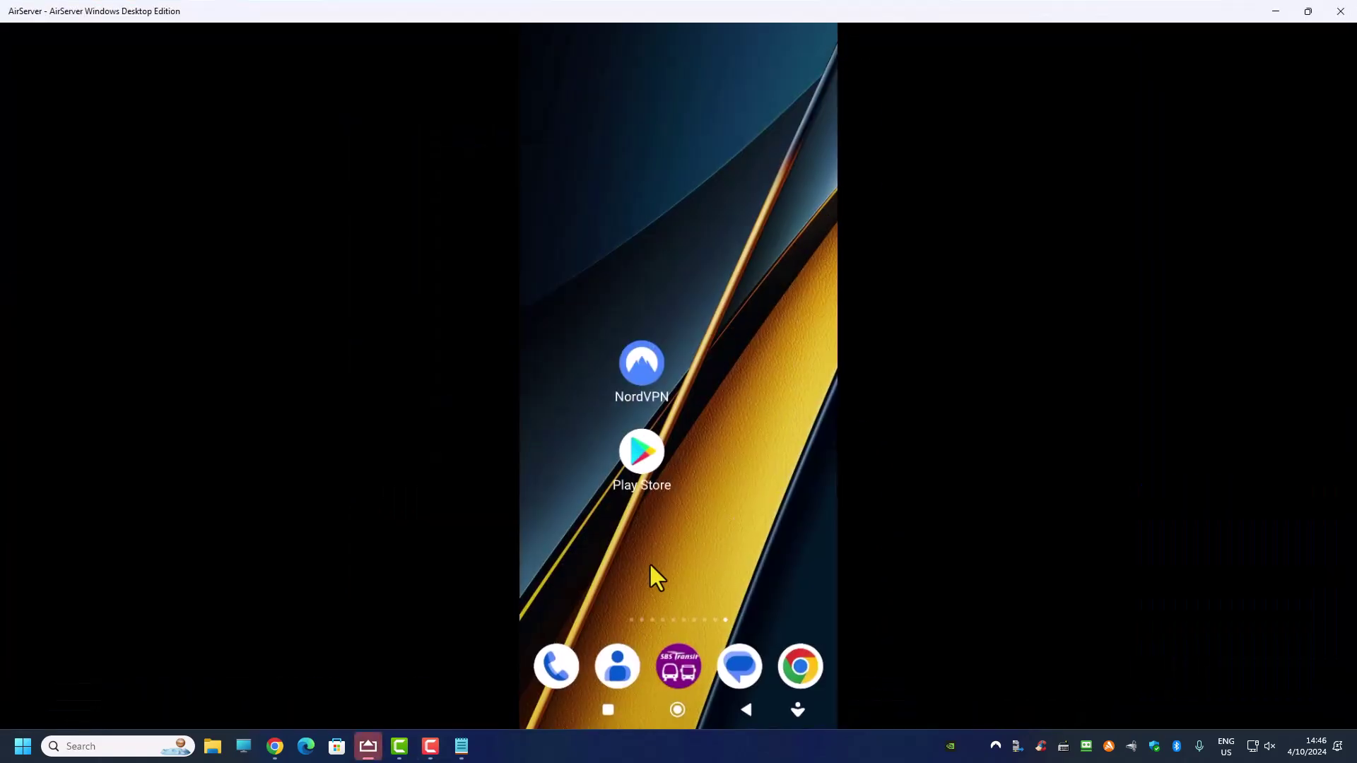
{"action": "left_click", "coordinate": [629, 338]}
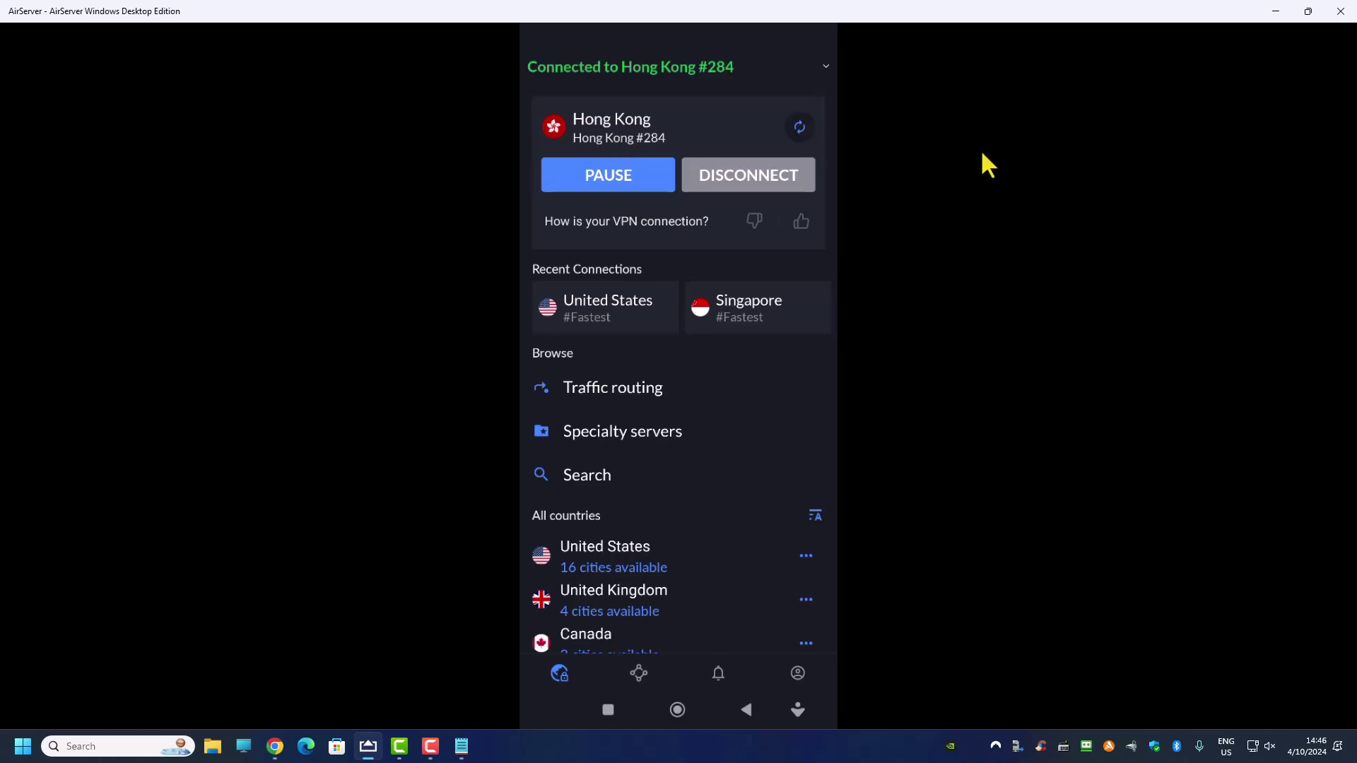
{"action": "left_click", "coordinate": [1276, 11]}
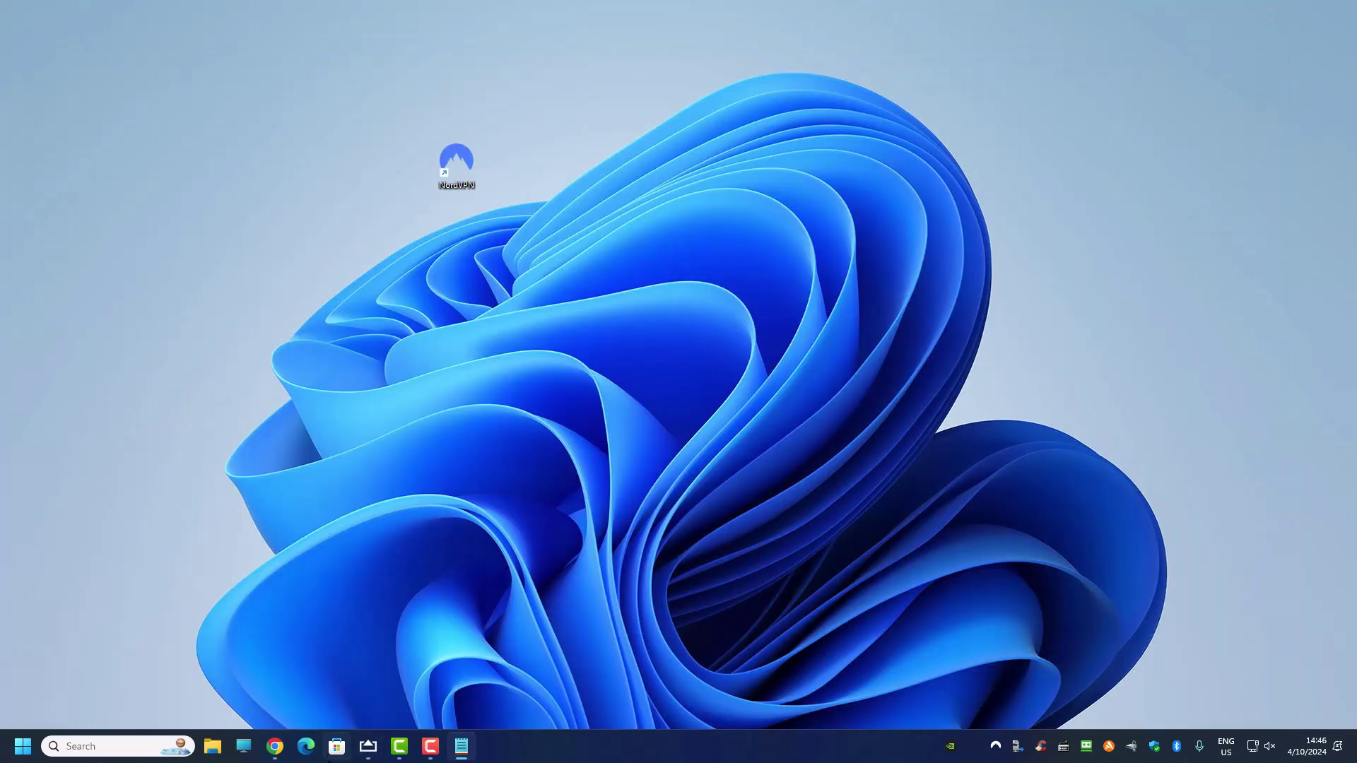
- Restore the AirServer phone mirror and open the Play Store's Settings from the account profile
{"action": "left_click", "coordinate": [367, 749]}
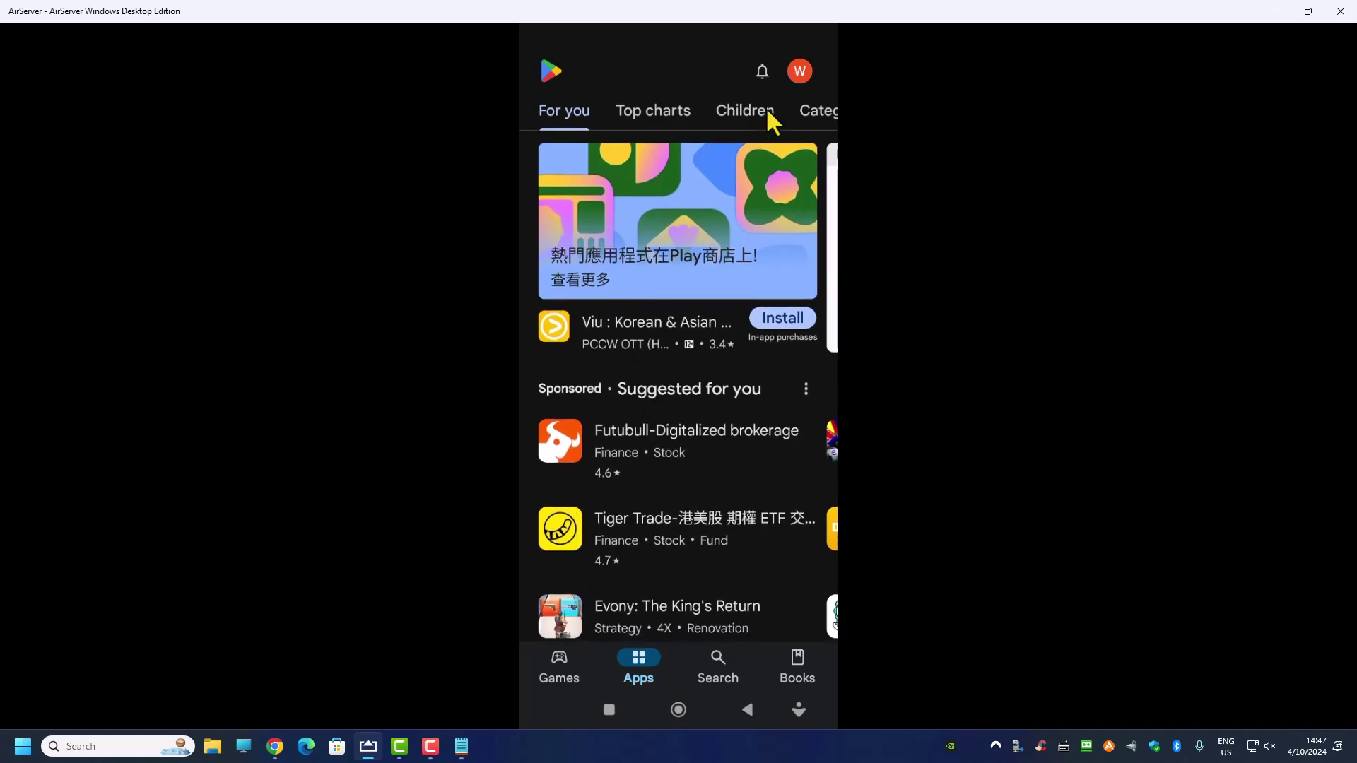
{"action": "left_click", "coordinate": [796, 75]}
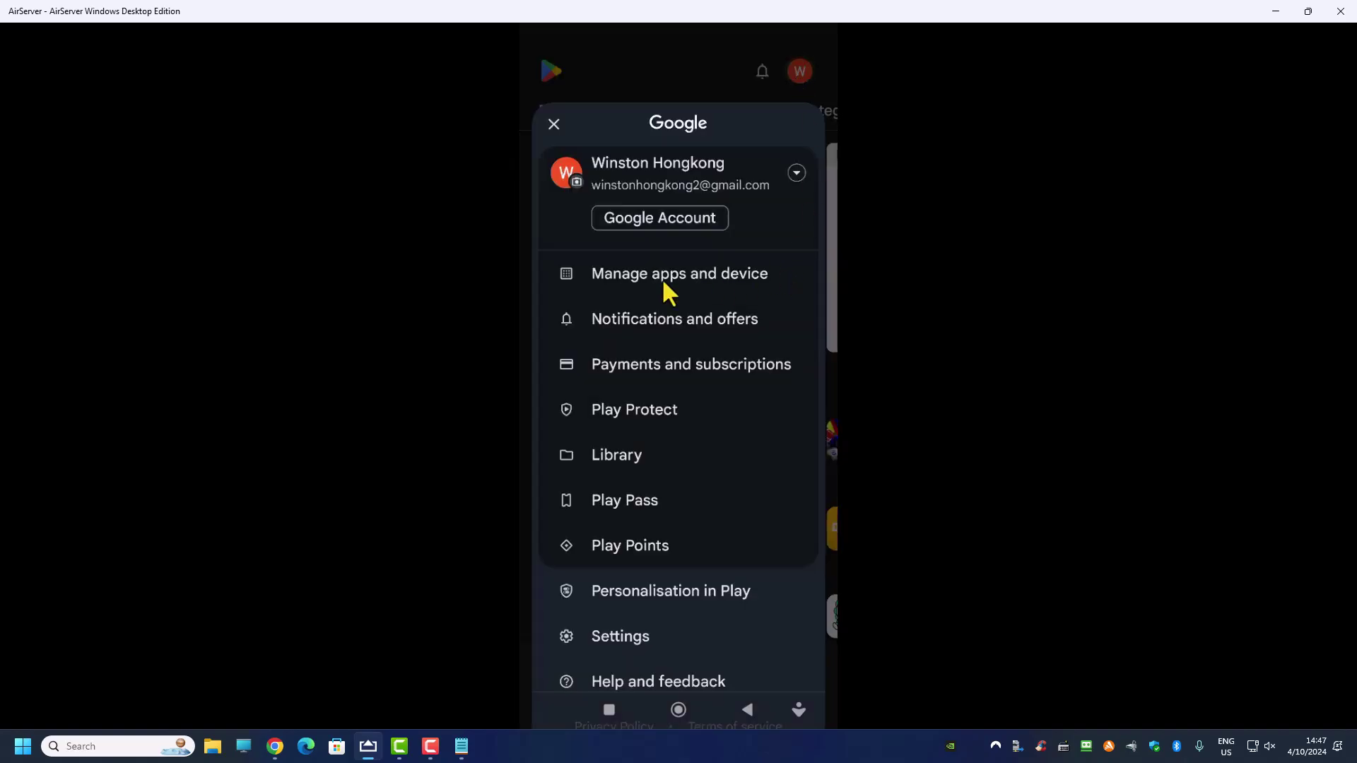
{"action": "left_click", "coordinate": [626, 642]}
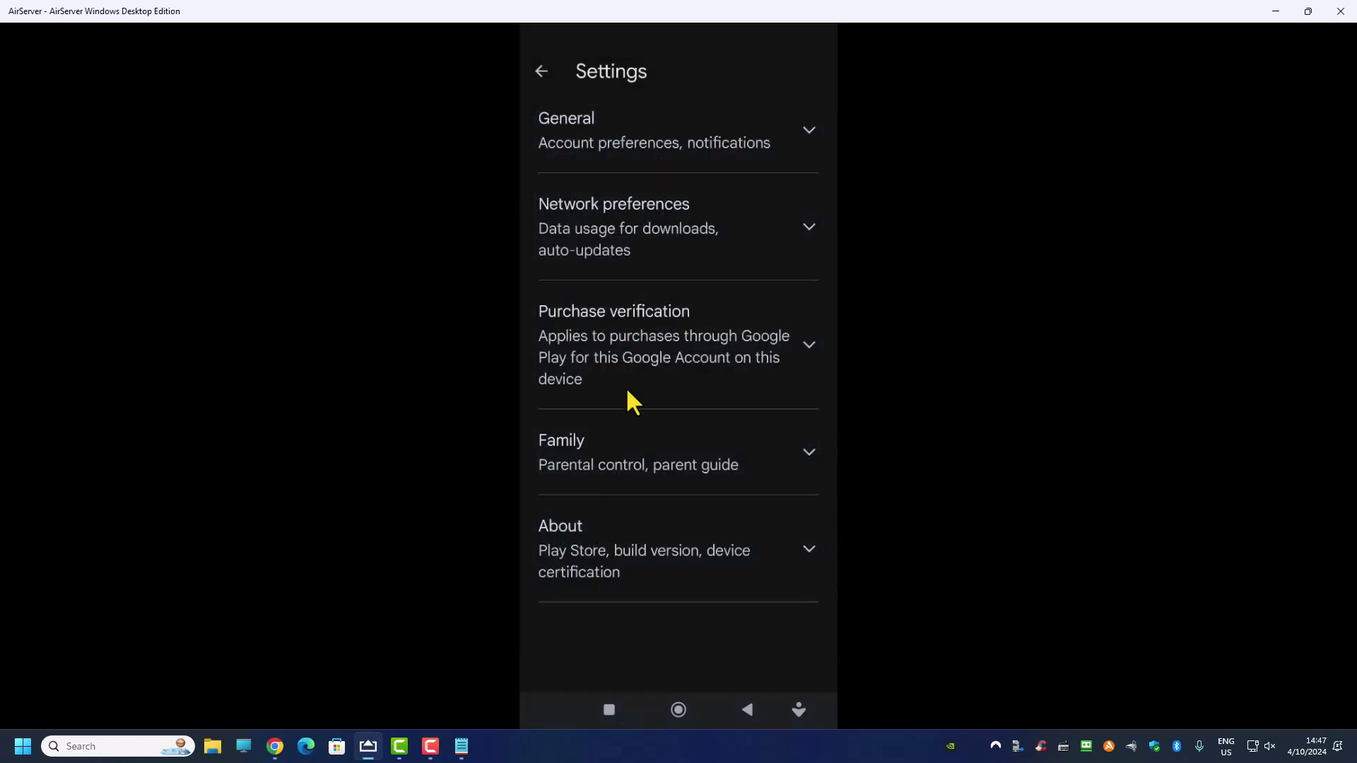
{"action": "left_click", "coordinate": [612, 141]}
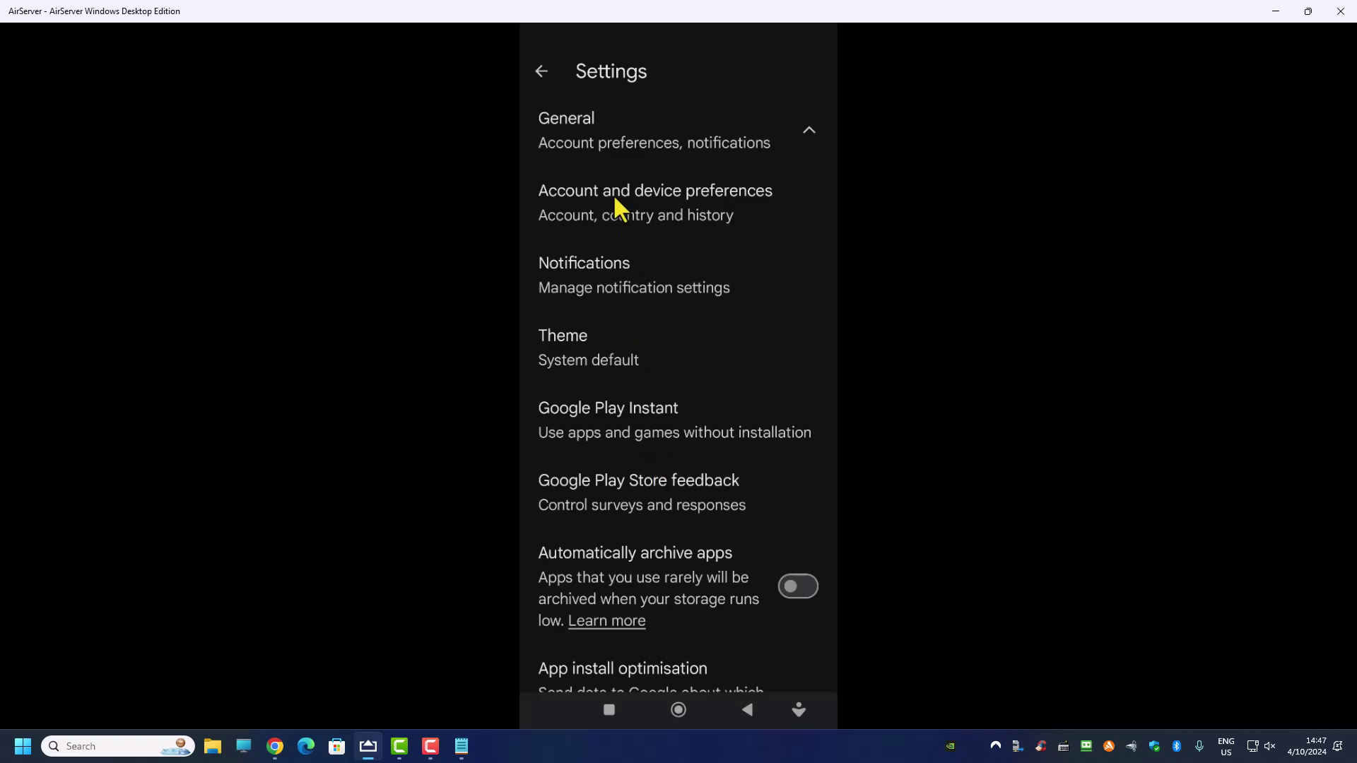
{"action": "left_click", "coordinate": [661, 220]}
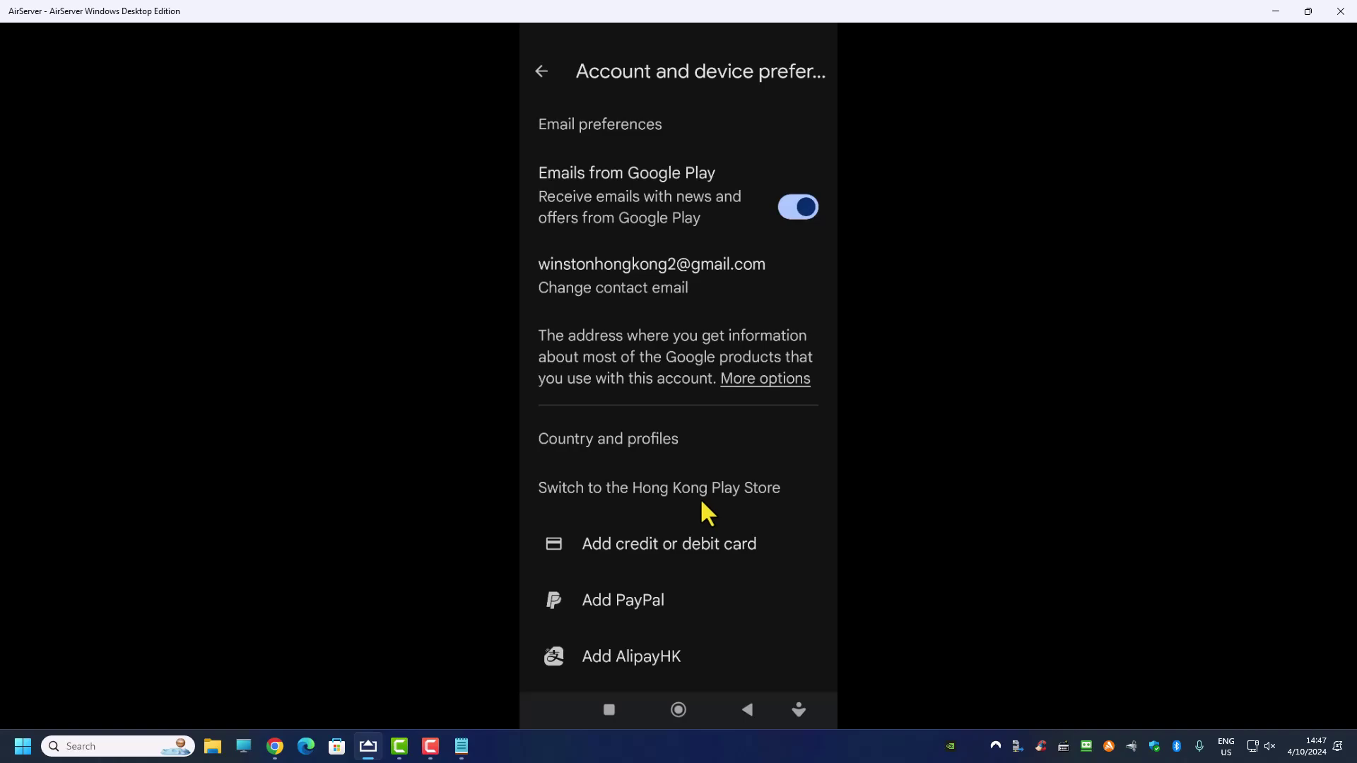
{"action": "scroll", "coordinate": [680, 467], "scroll_direction": "down", "scroll_amount": 3}
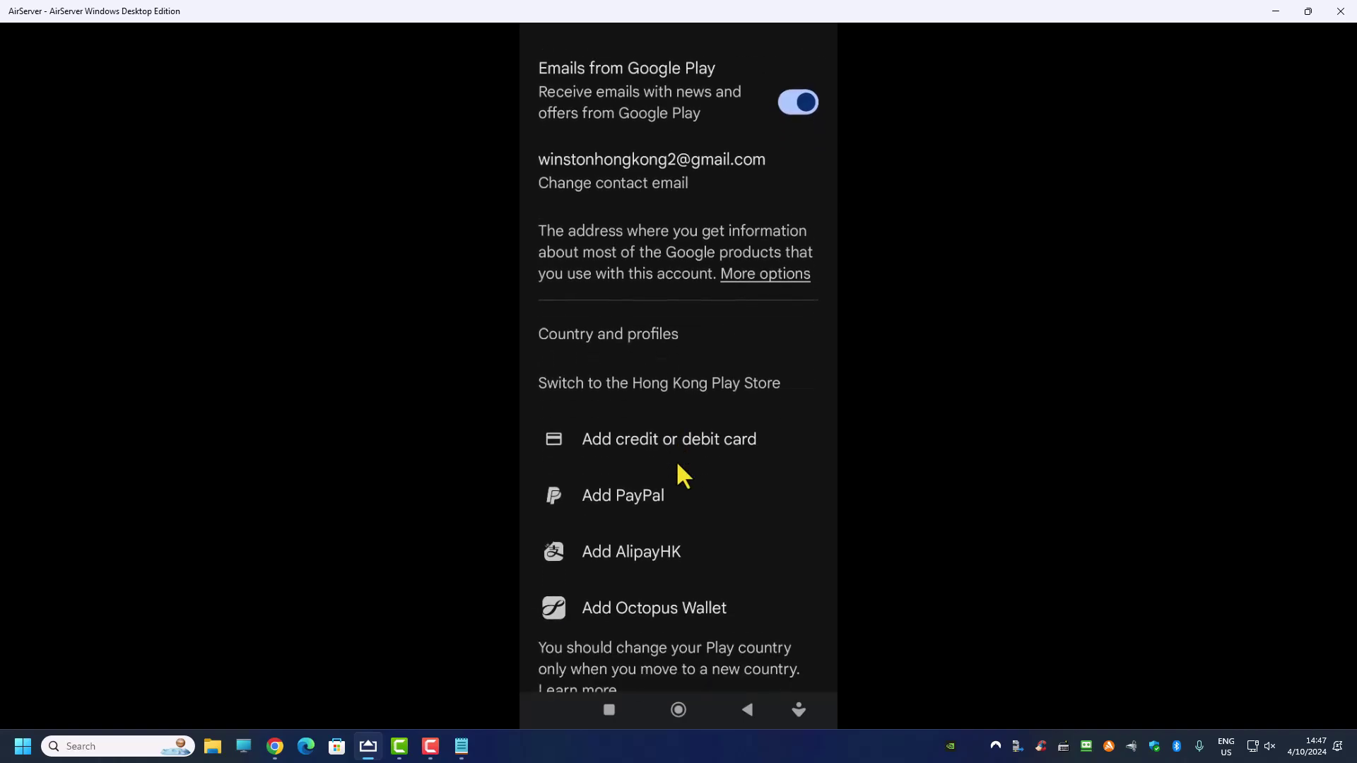
{"action": "scroll", "coordinate": [683, 475], "scroll_direction": "down", "scroll_amount": 5}
{"action": "scroll", "coordinate": [683, 475], "scroll_direction": "up", "scroll_amount": 4}
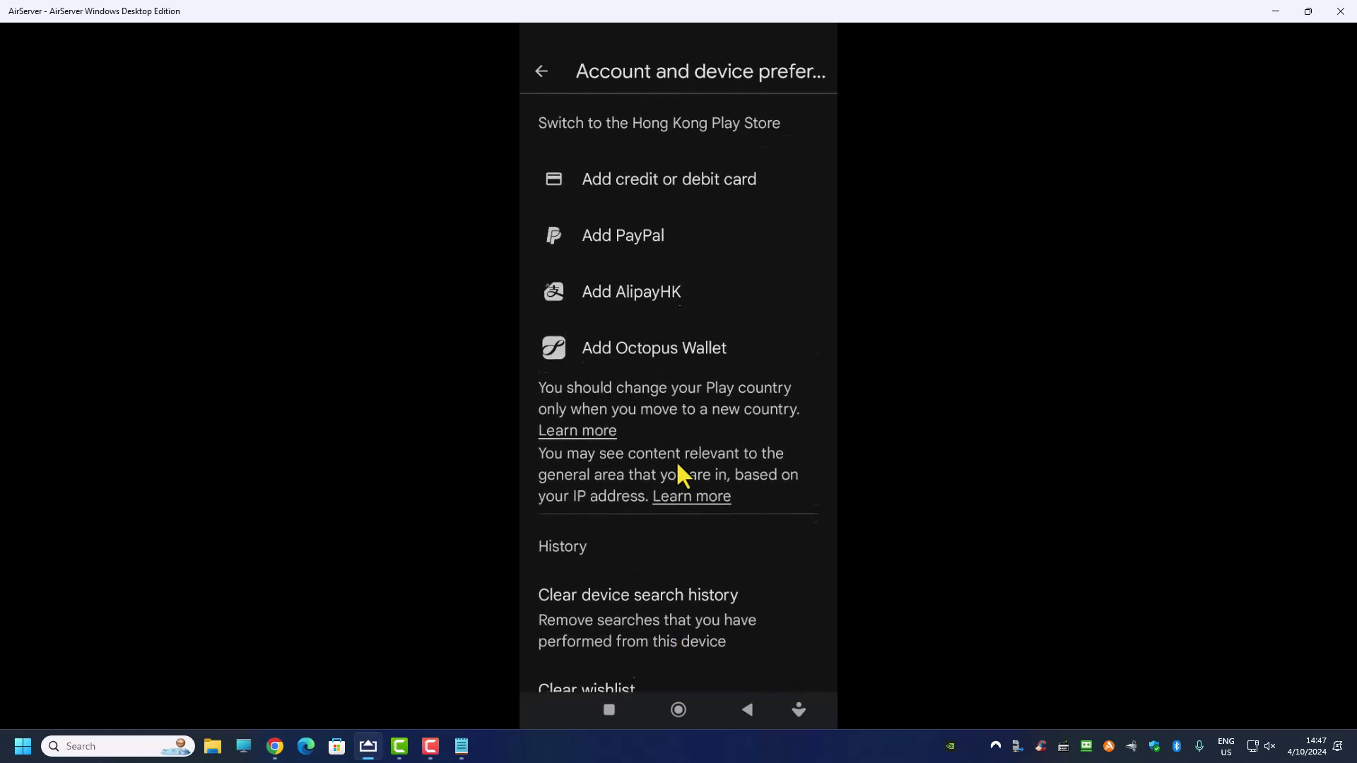
{"action": "scroll", "coordinate": [678, 467], "scroll_direction": "up", "scroll_amount": 4}
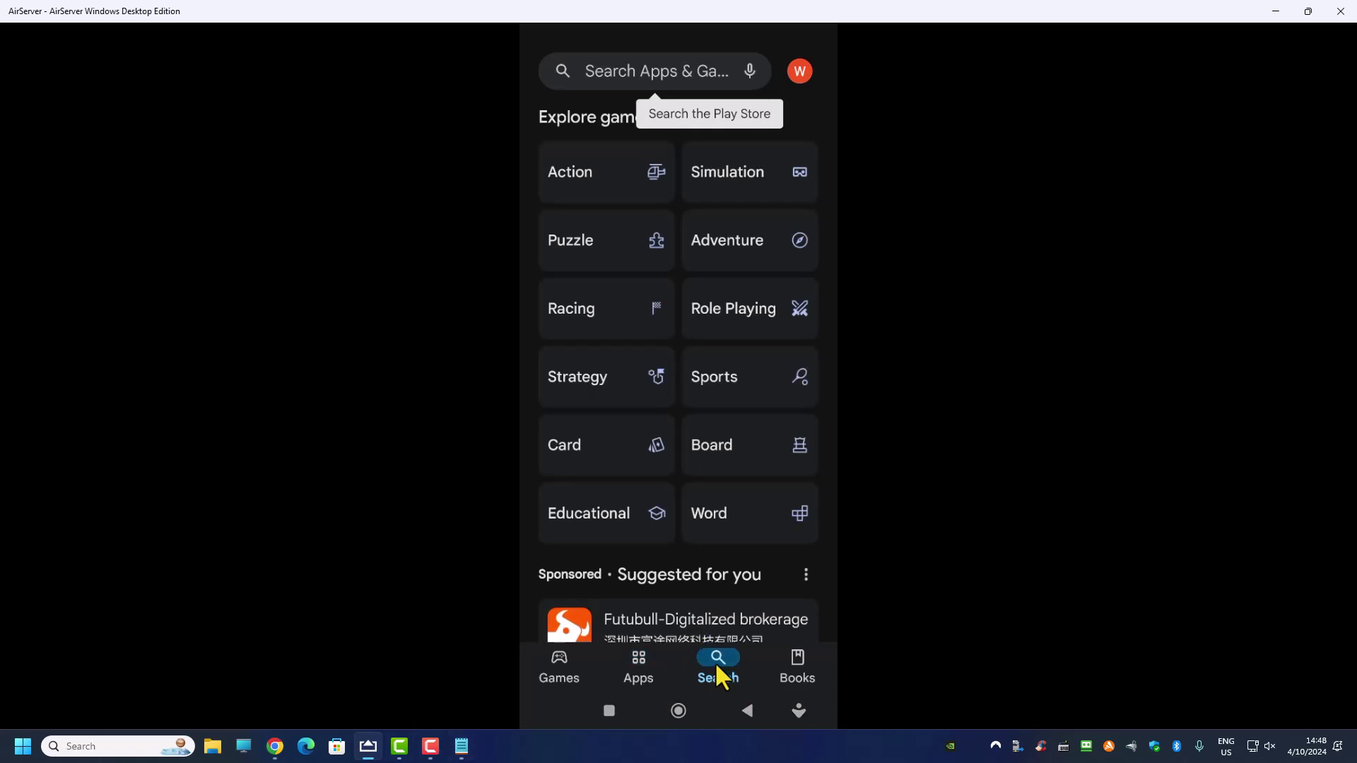
- Try "douyin" as a Play Store search query to see its suggestions, and clear the text again
{"action": "left_click", "coordinate": [643, 68]}
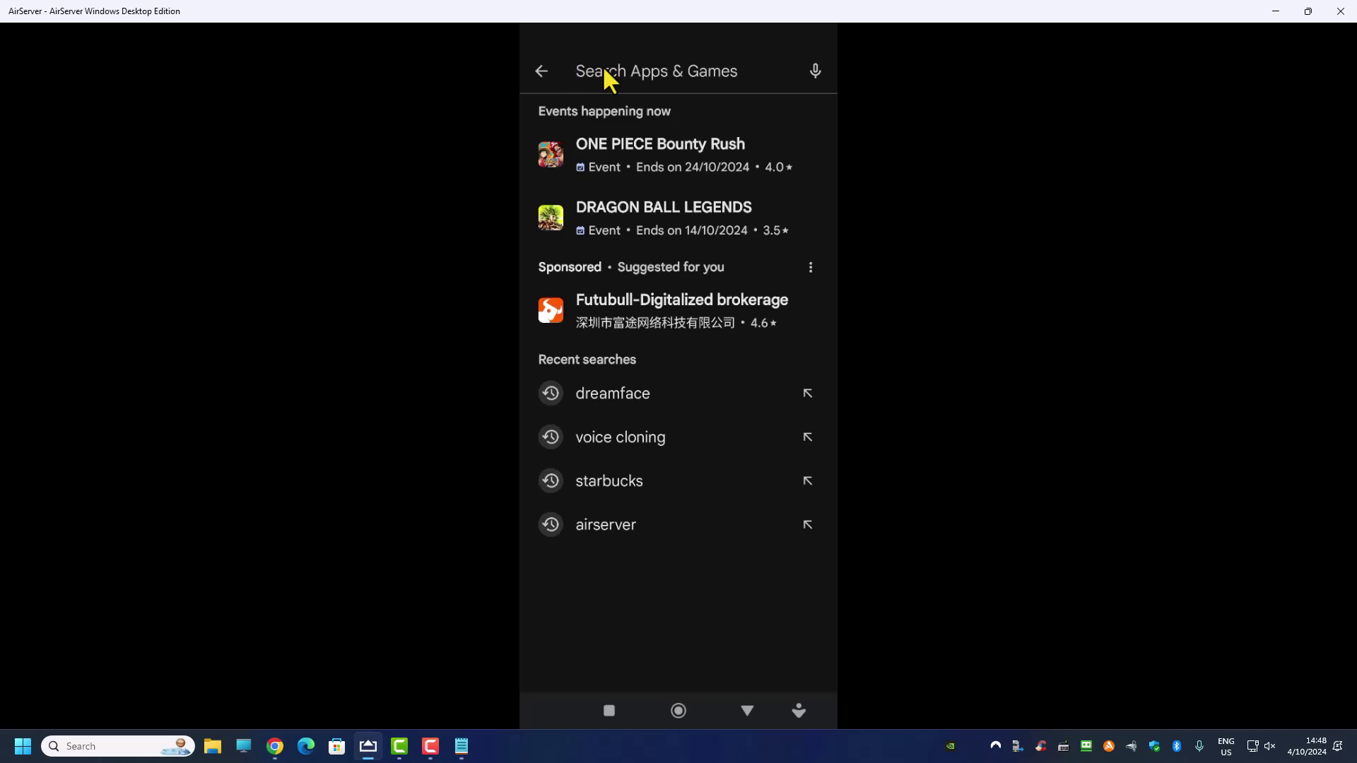
{"action": "type", "text": "douyi"}
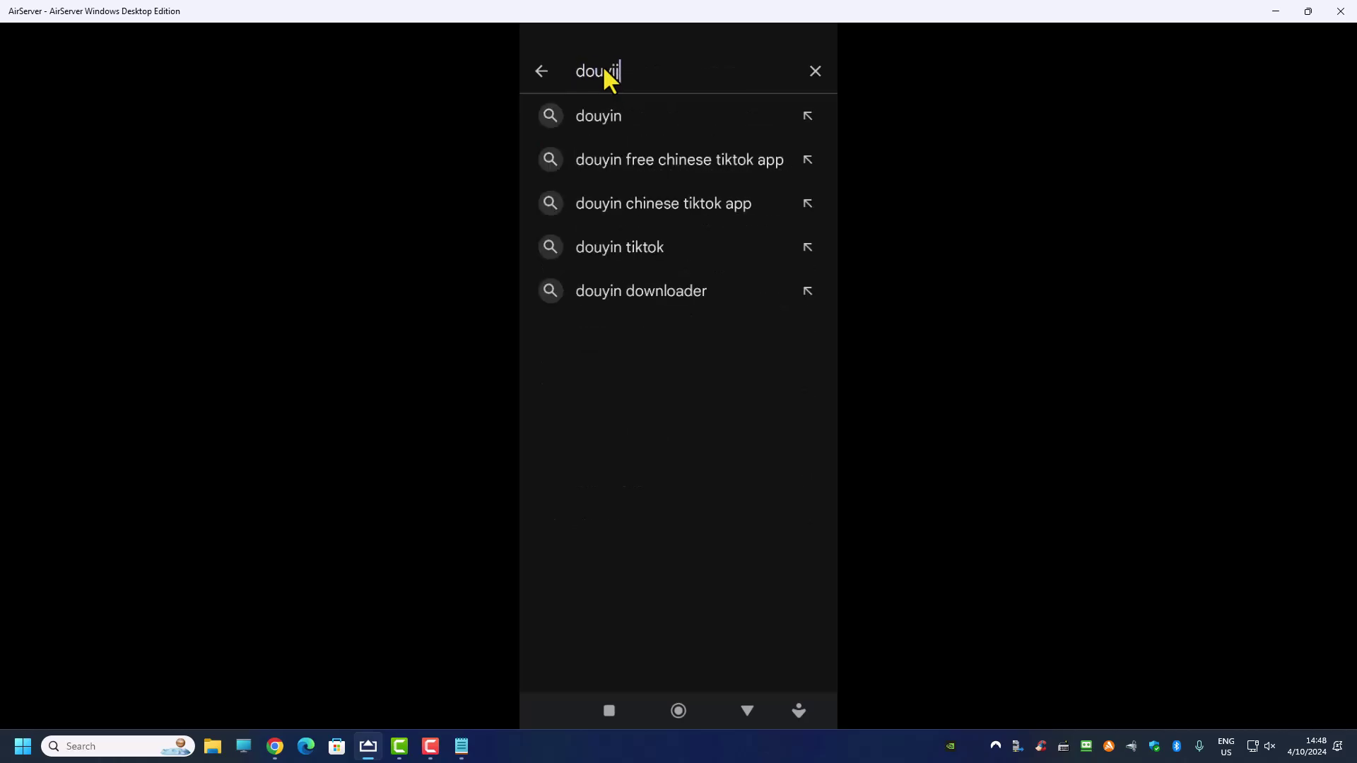
{"action": "key", "text": "BackSpace"}
{"action": "key", "text": "BackSpace"}
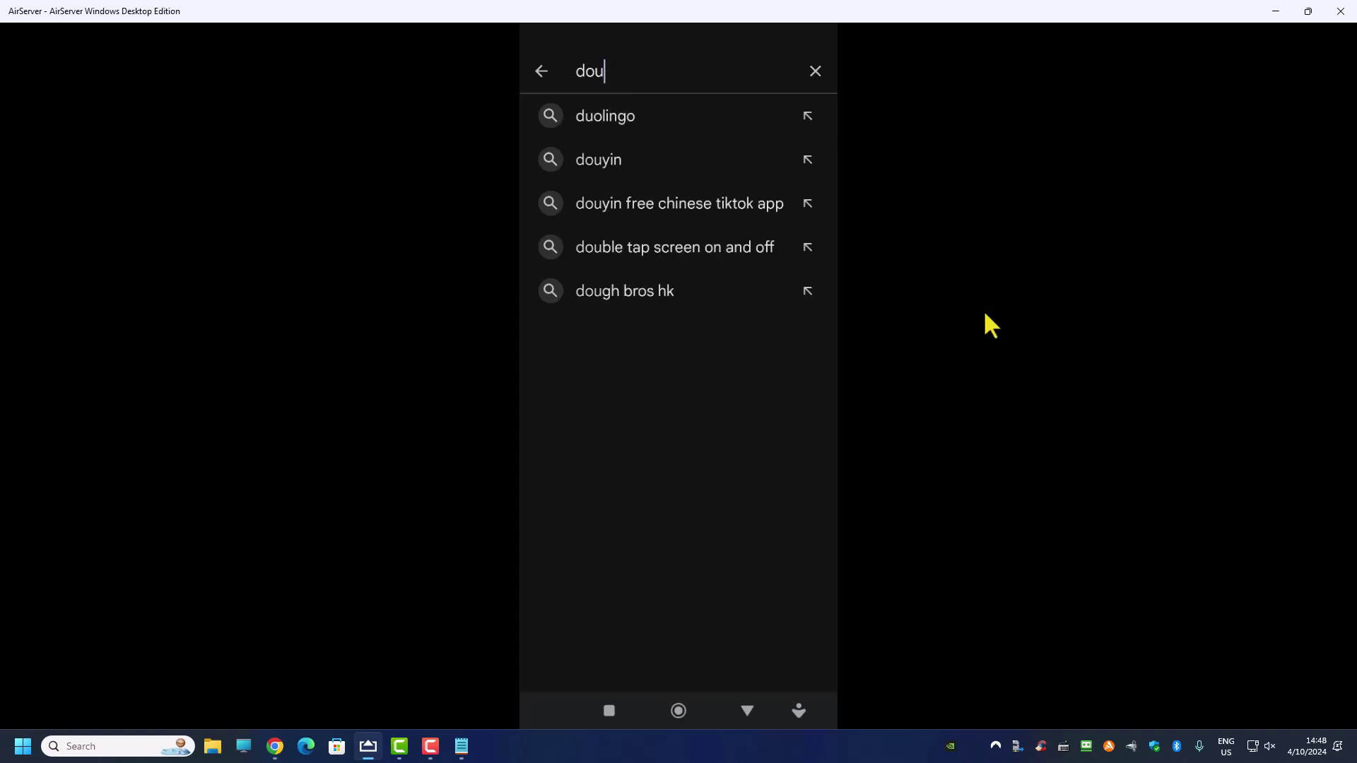
{"action": "type", "text": "yin"}
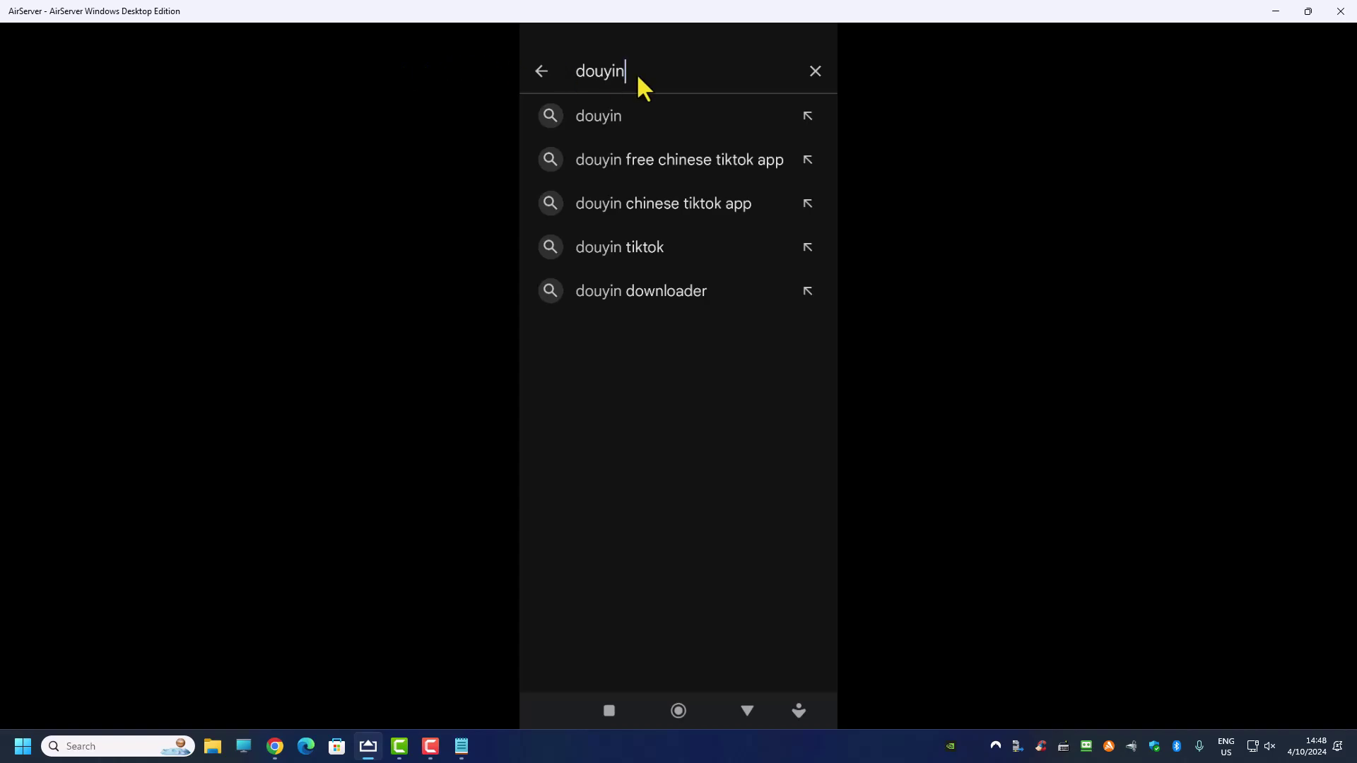
{"action": "key", "text": "BackSpace"}
{"action": "key", "text": "BackSpace"}
{"action": "key", "text": "BackSpace"}
{"action": "key", "text": "BackSpace"}
{"action": "key", "text": "BackSpace"}
{"action": "key", "text": "BackSpace"}
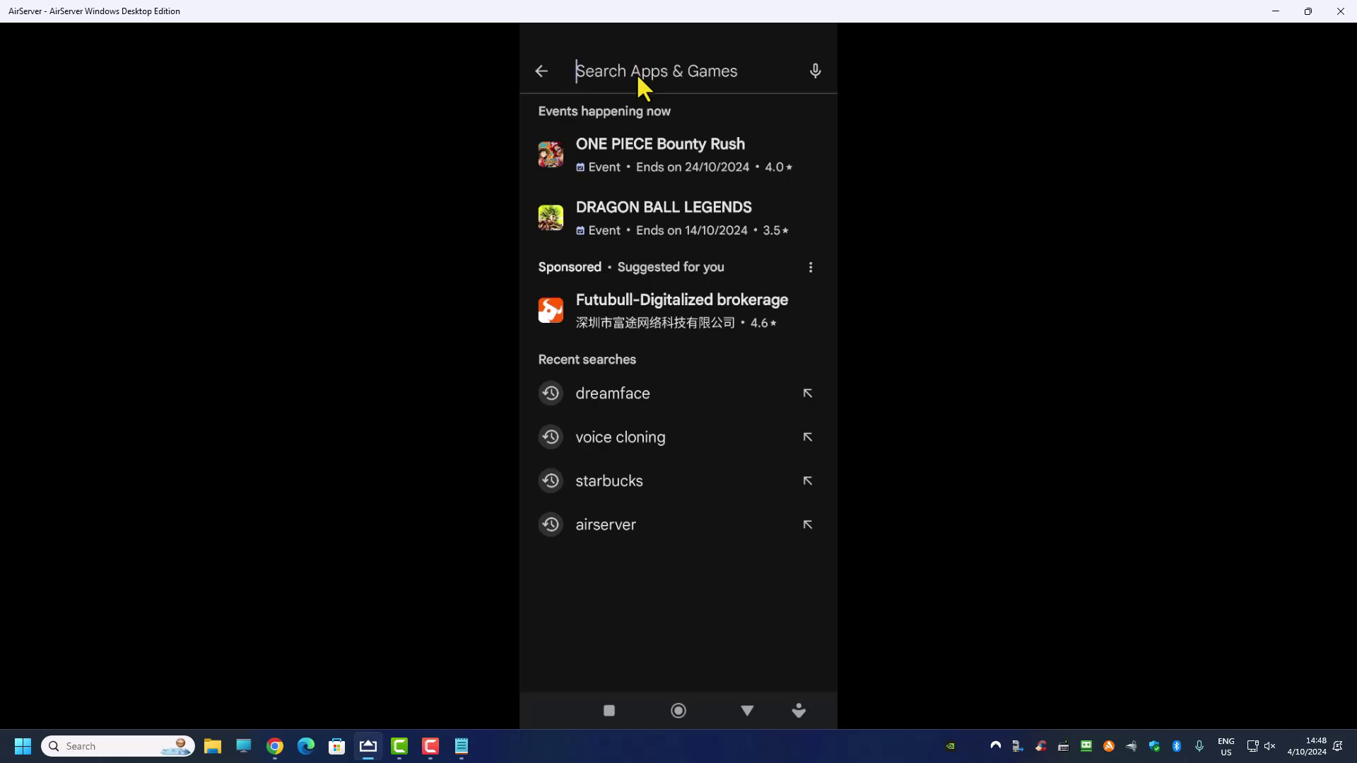
- Try the Chinese name "抖音" as the Play Store search query and clear it again
{"action": "type", "text": "抖音"}
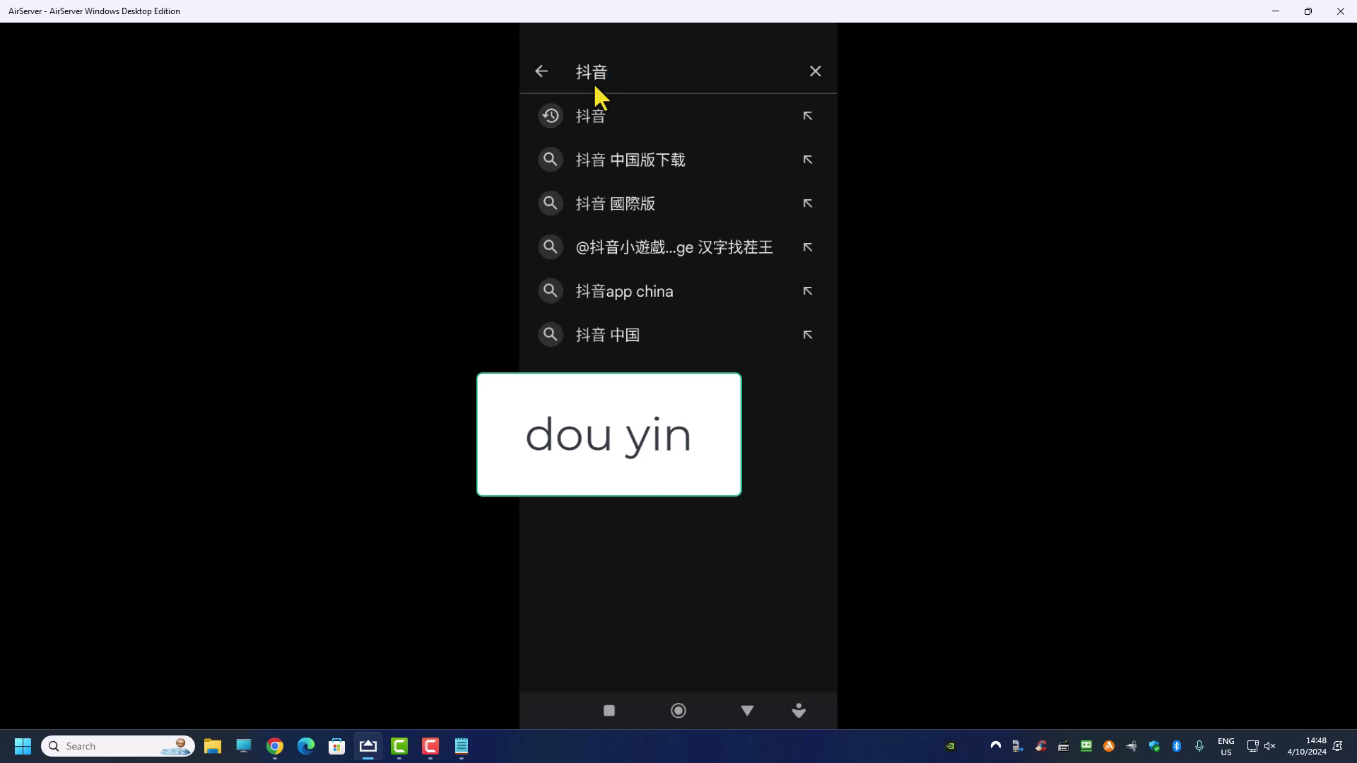
{"action": "key", "text": "BackSpace"}
{"action": "key", "text": "BackSpace"}
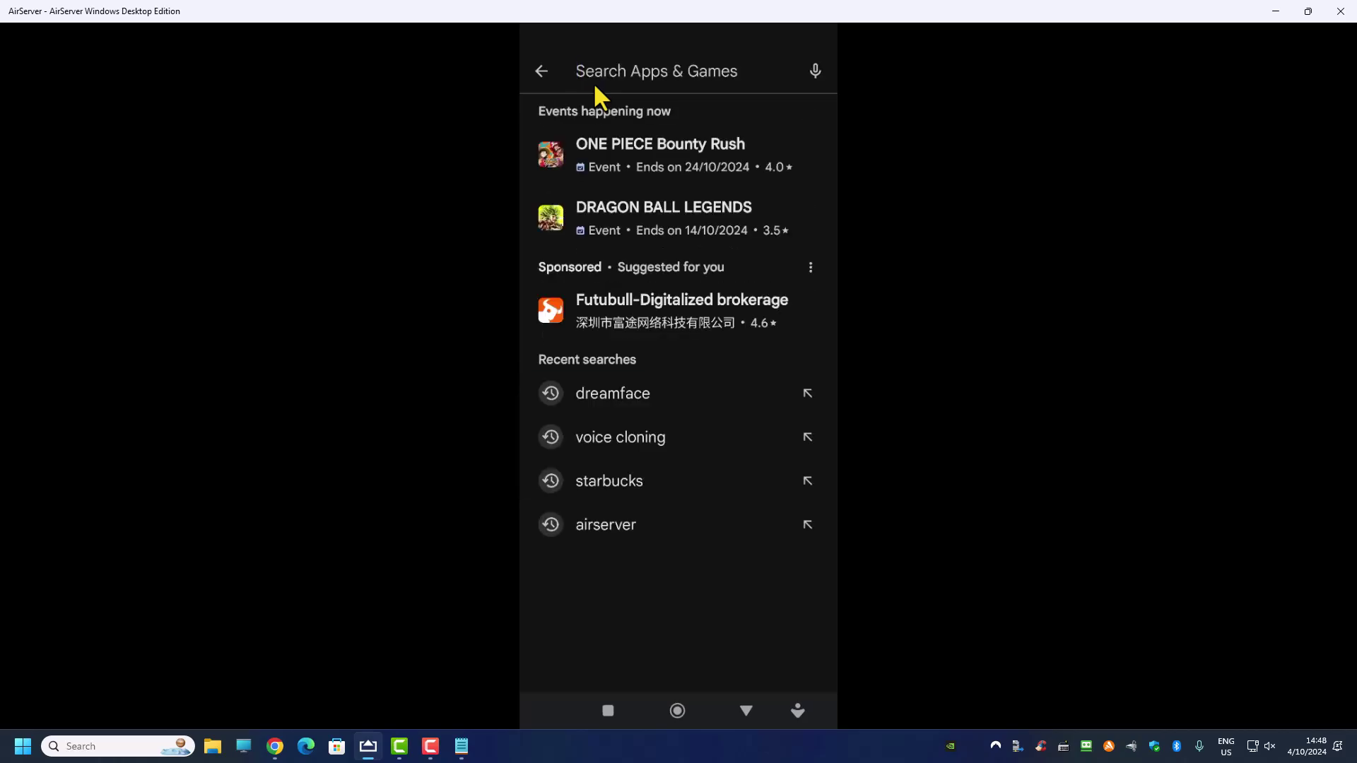
- Search the Play Store for "douyin"
{"action": "type", "text": "douy"}
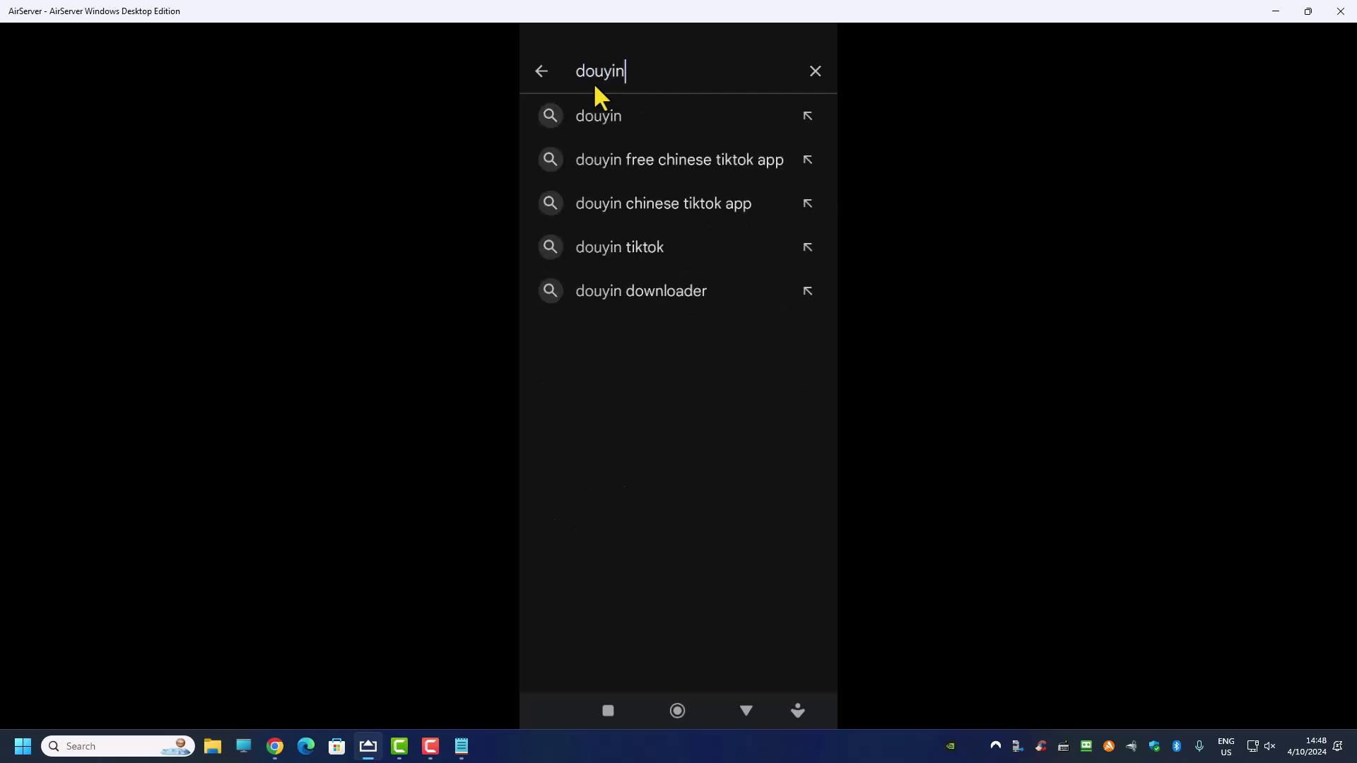
{"action": "type", "text": "in"}
{"action": "key", "text": "Return"}
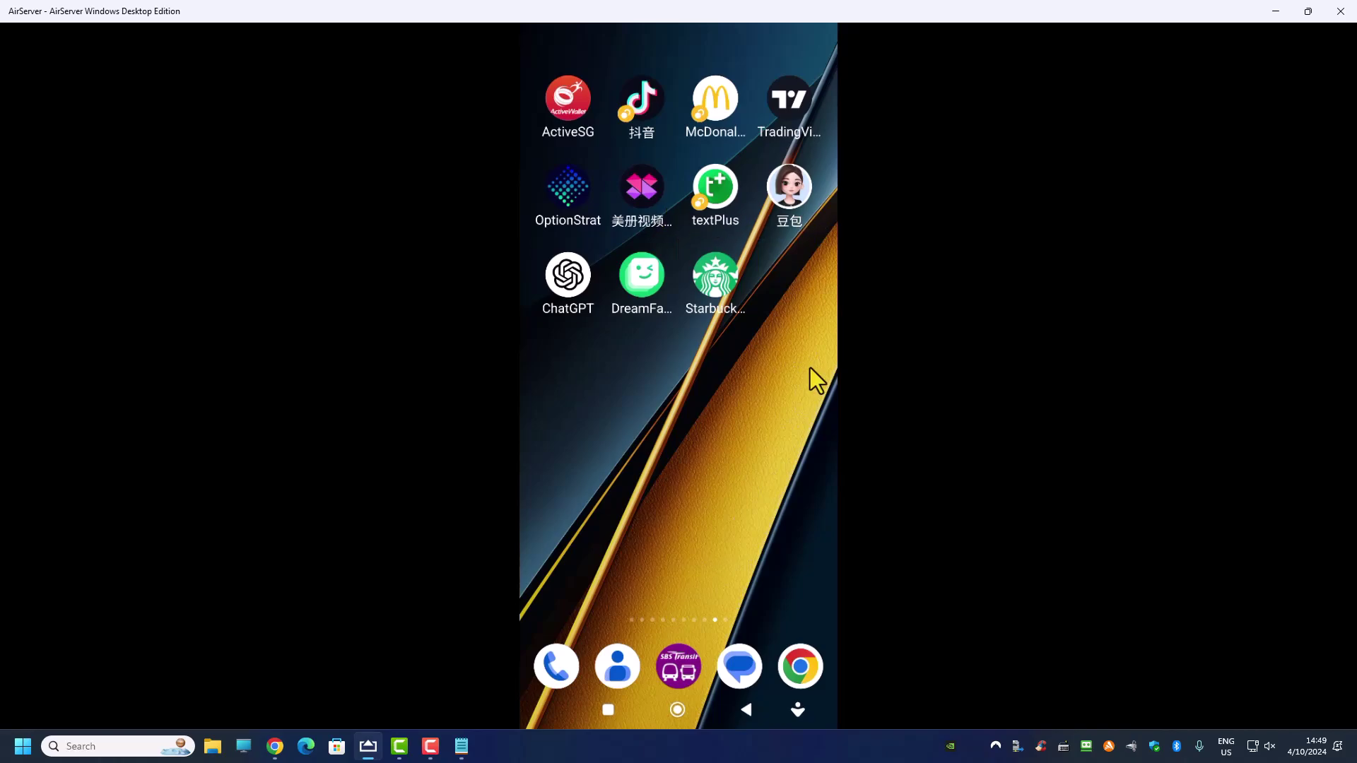
- Go to the phone's last home screen page and open the Play Store
{"action": "left_click_drag", "start_coordinate": [812, 368], "coordinate": [796, 371]}
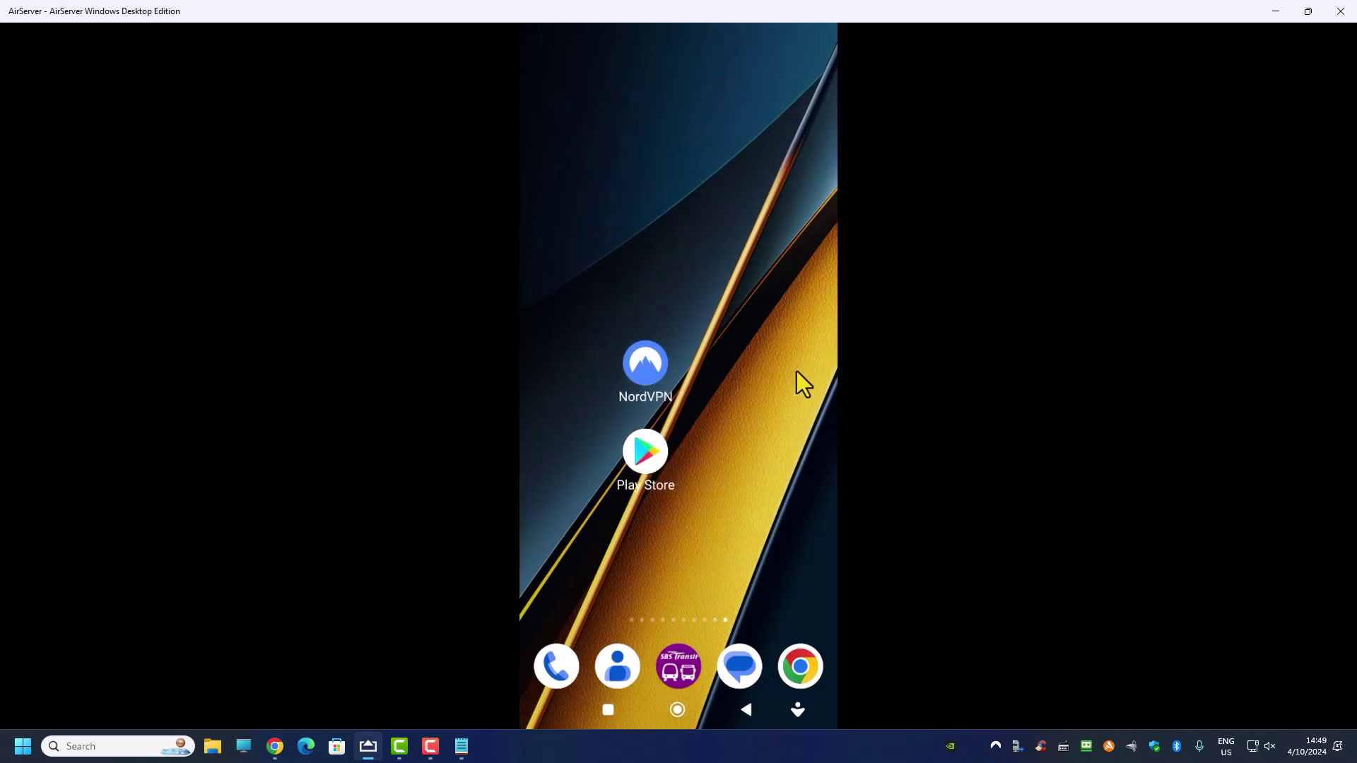
{"action": "left_click", "coordinate": [656, 483]}
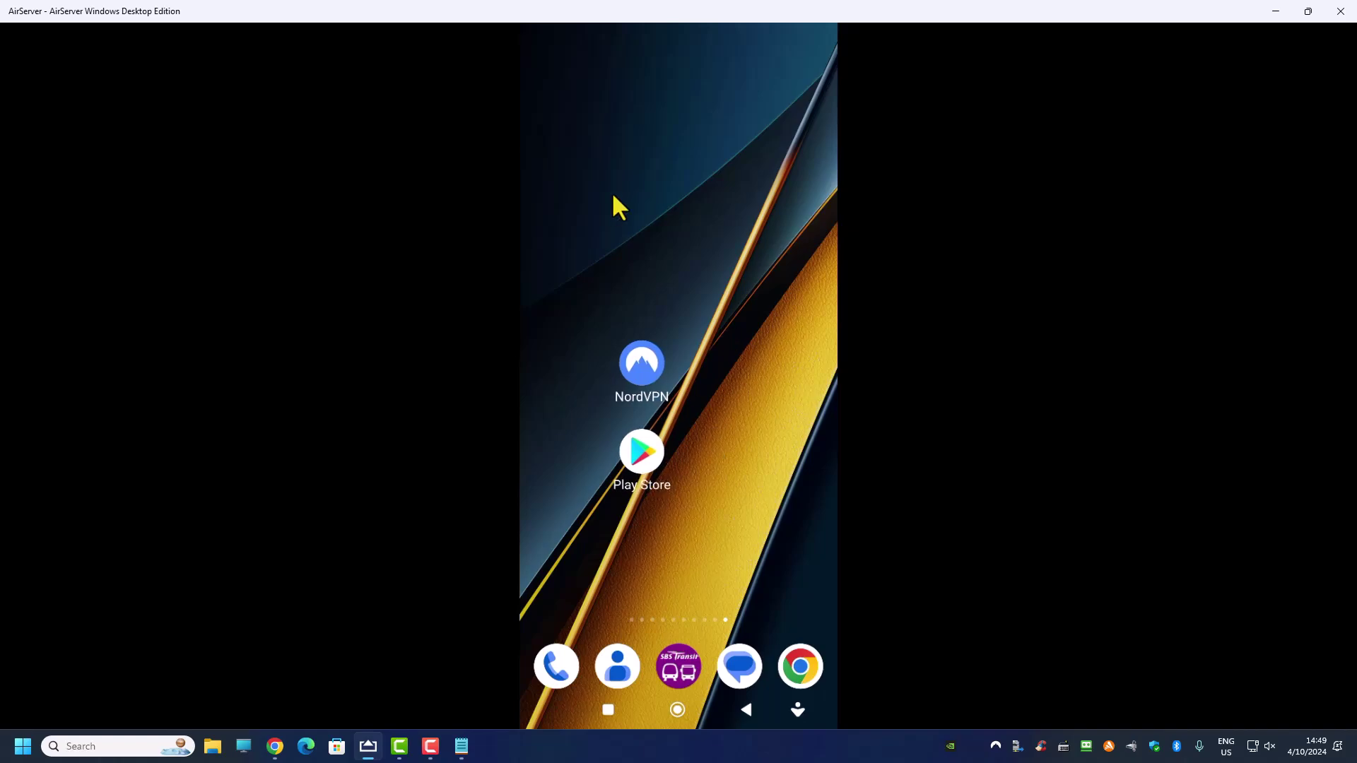
{"action": "mouse_move", "coordinate": [639, 69]}
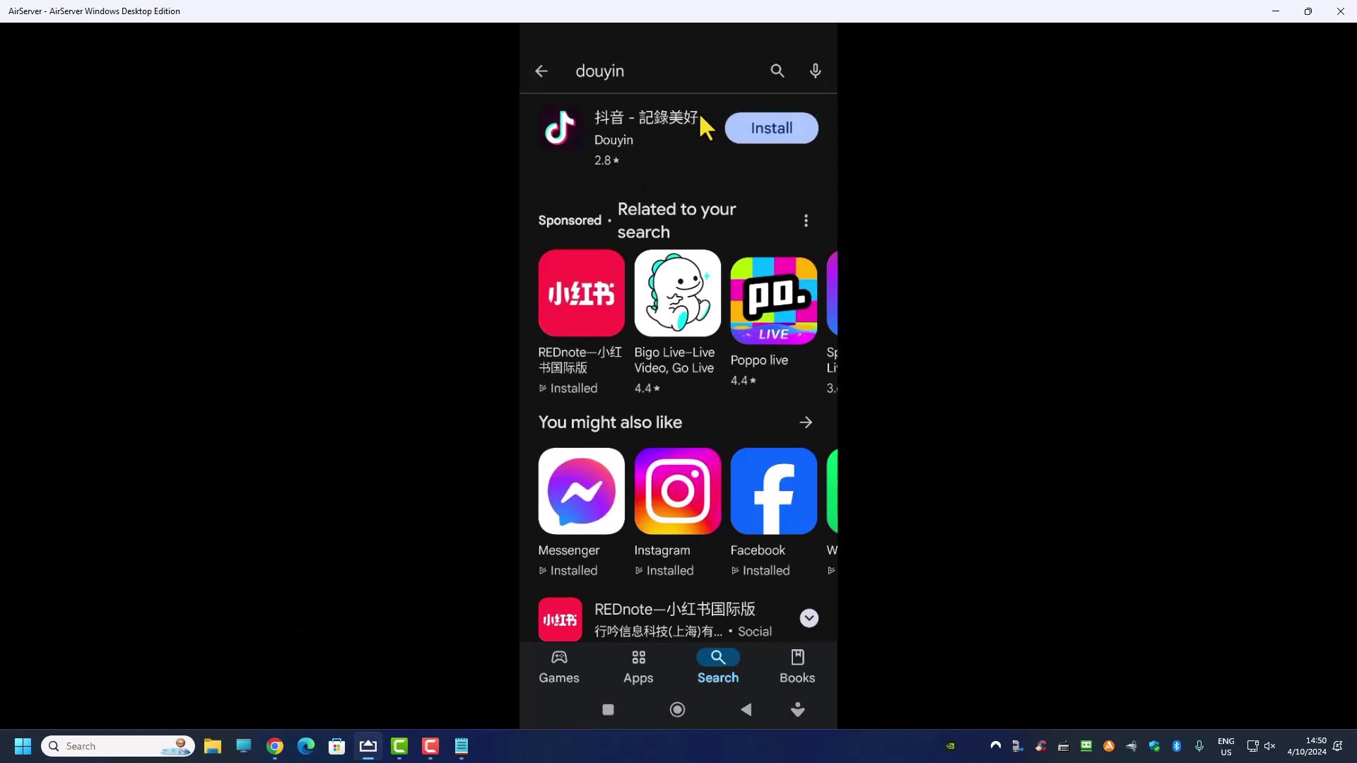
- Replace the "douyin" query in the Play Store search with "doubao" to see the suggestions
{"action": "left_click", "coordinate": [630, 70]}
{"action": "key", "text": "BackSpace"}
{"action": "key", "text": "BackSpace"}
{"action": "key", "text": "BackSpace"}
{"action": "key", "text": "BackSpace"}
{"action": "key", "text": "BackSpace"}
{"action": "key", "text": "BackSpace"}
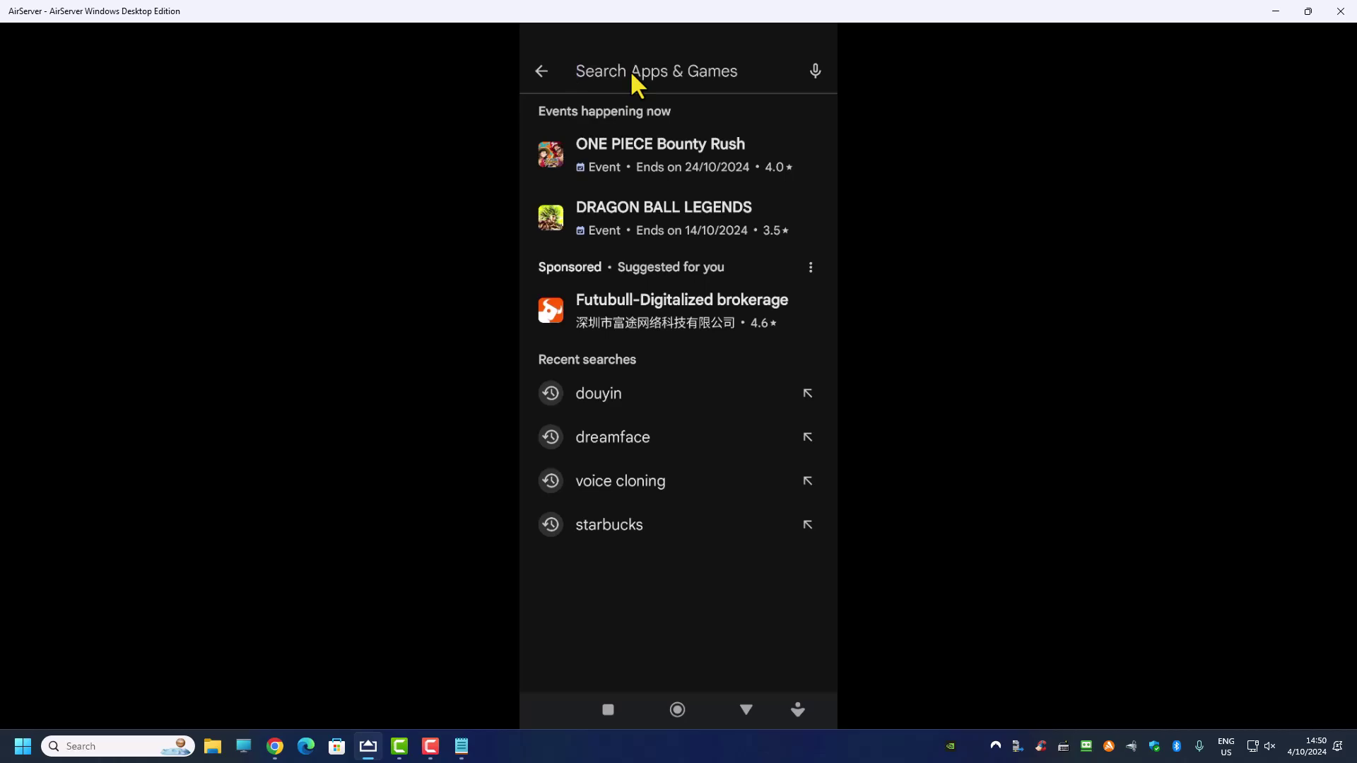
{"action": "type", "text": "doubao"}
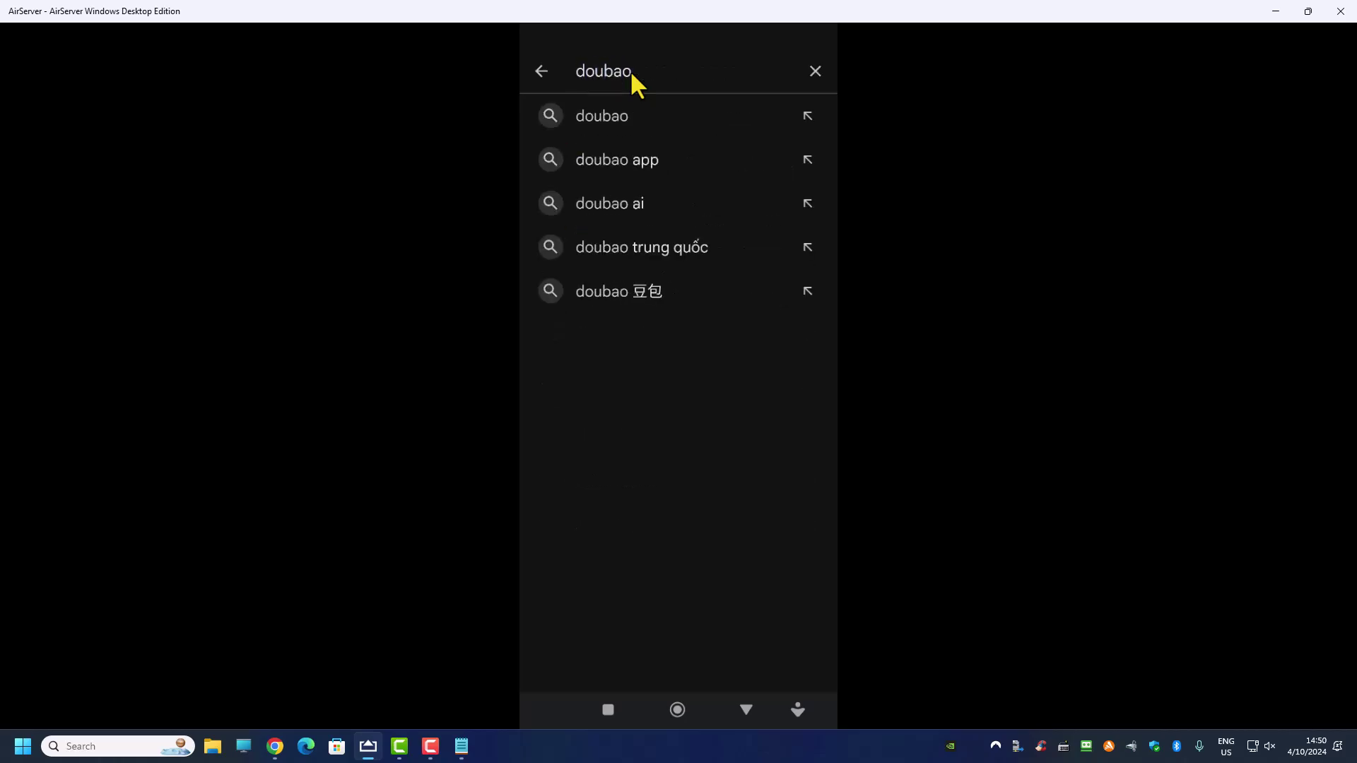
- Clear the "doubao" query and search the Play Store for "豆包" instead
{"action": "key", "text": "BackSpace"}
{"action": "key", "text": "BackSpace"}
{"action": "key", "text": "BackSpace"}
{"action": "key", "text": "BackSpace"}
{"action": "key", "text": "BackSpace"}
{"action": "key", "text": "BackSpace"}
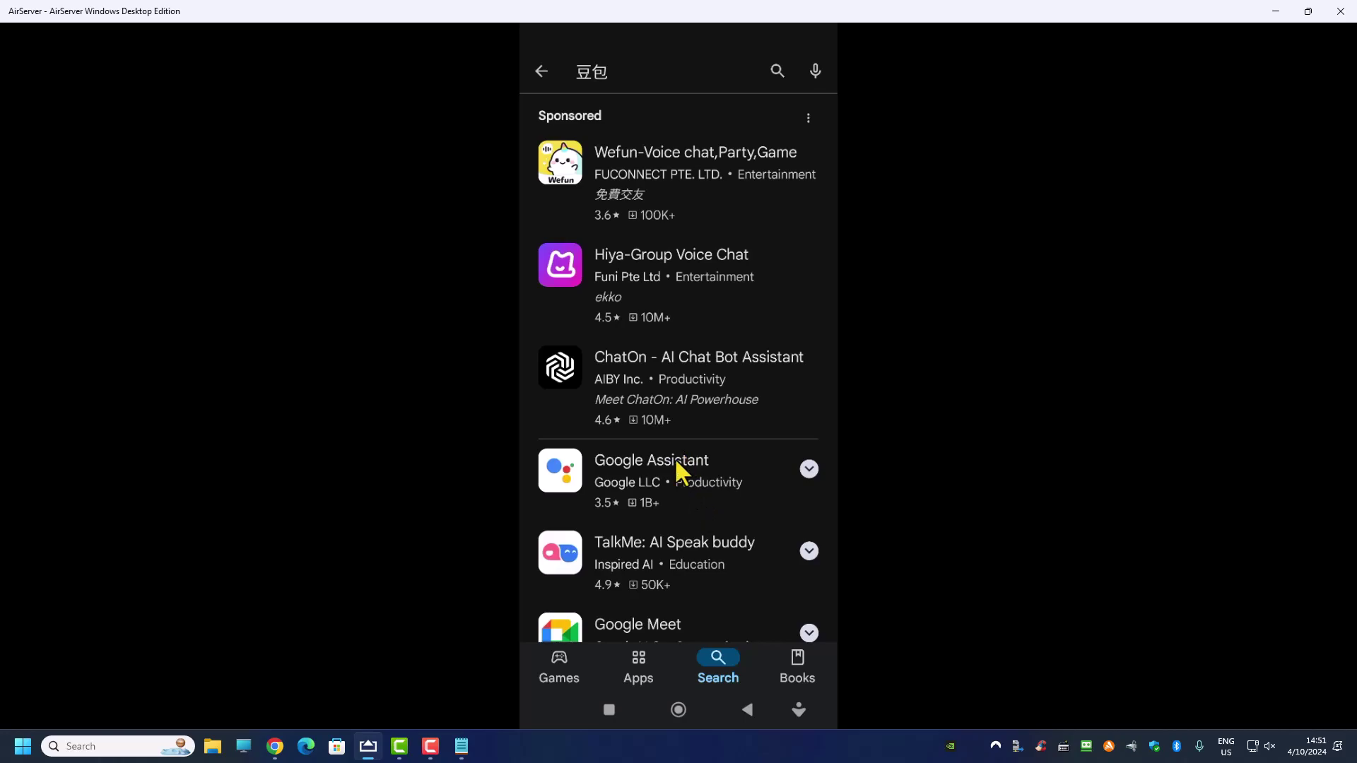
- Switch to Chrome and search the web for "doubao google playstore"
{"action": "left_click", "coordinate": [275, 746]}
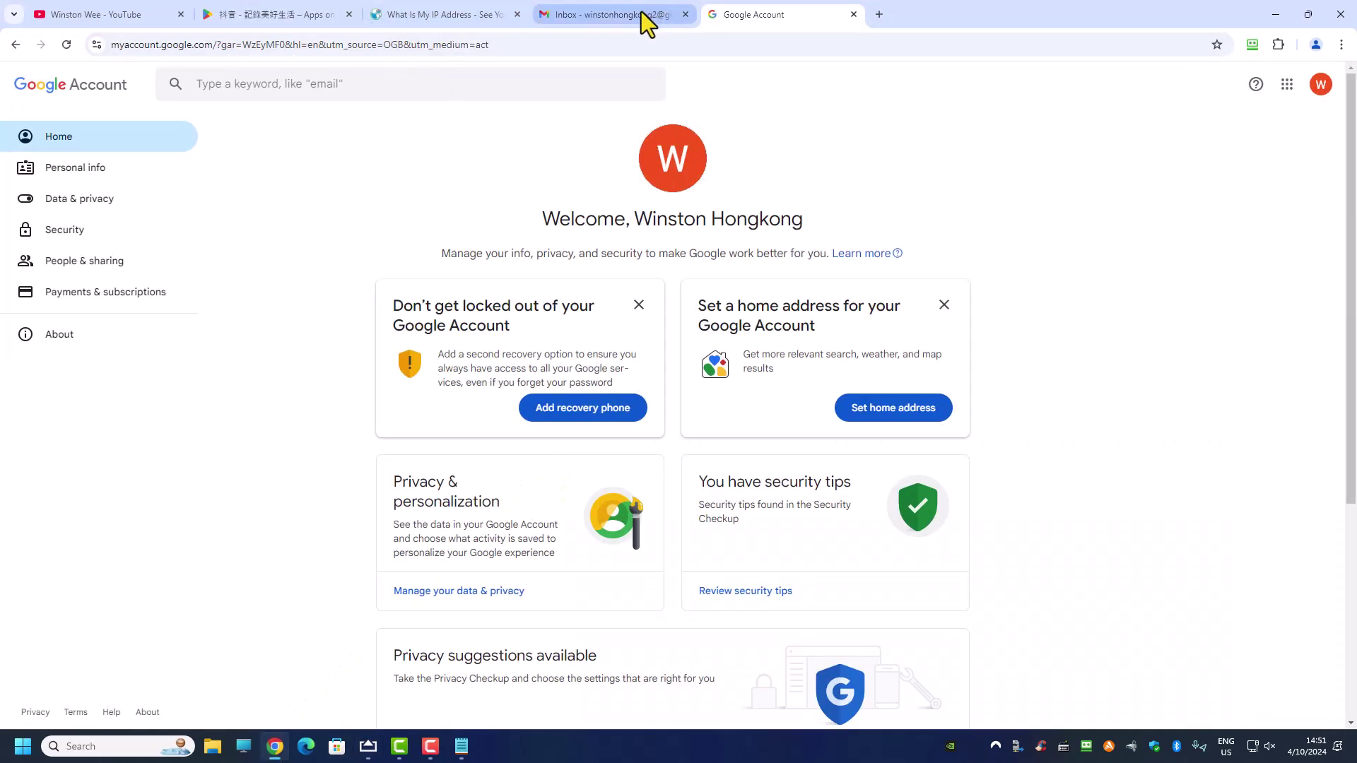
{"action": "left_click", "coordinate": [605, 44]}
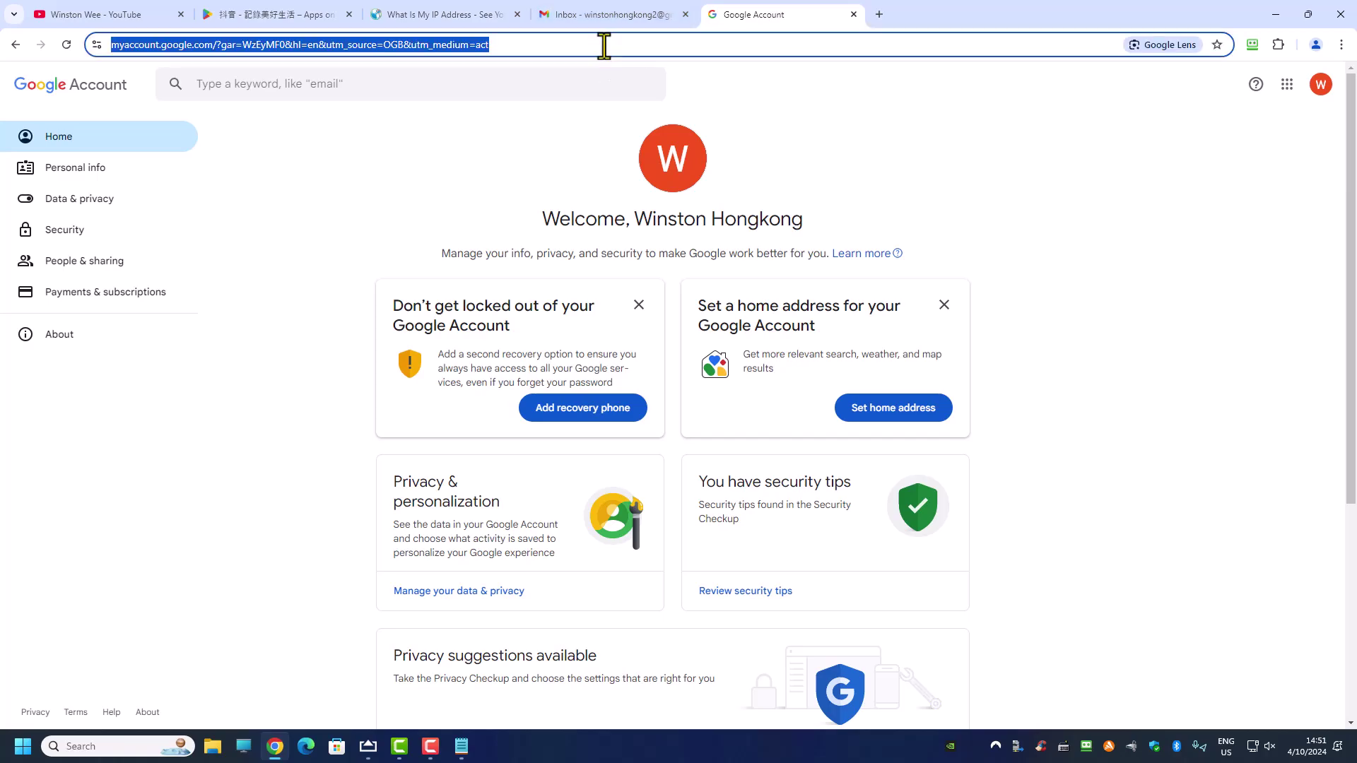
{"action": "type", "text": "doubao"}
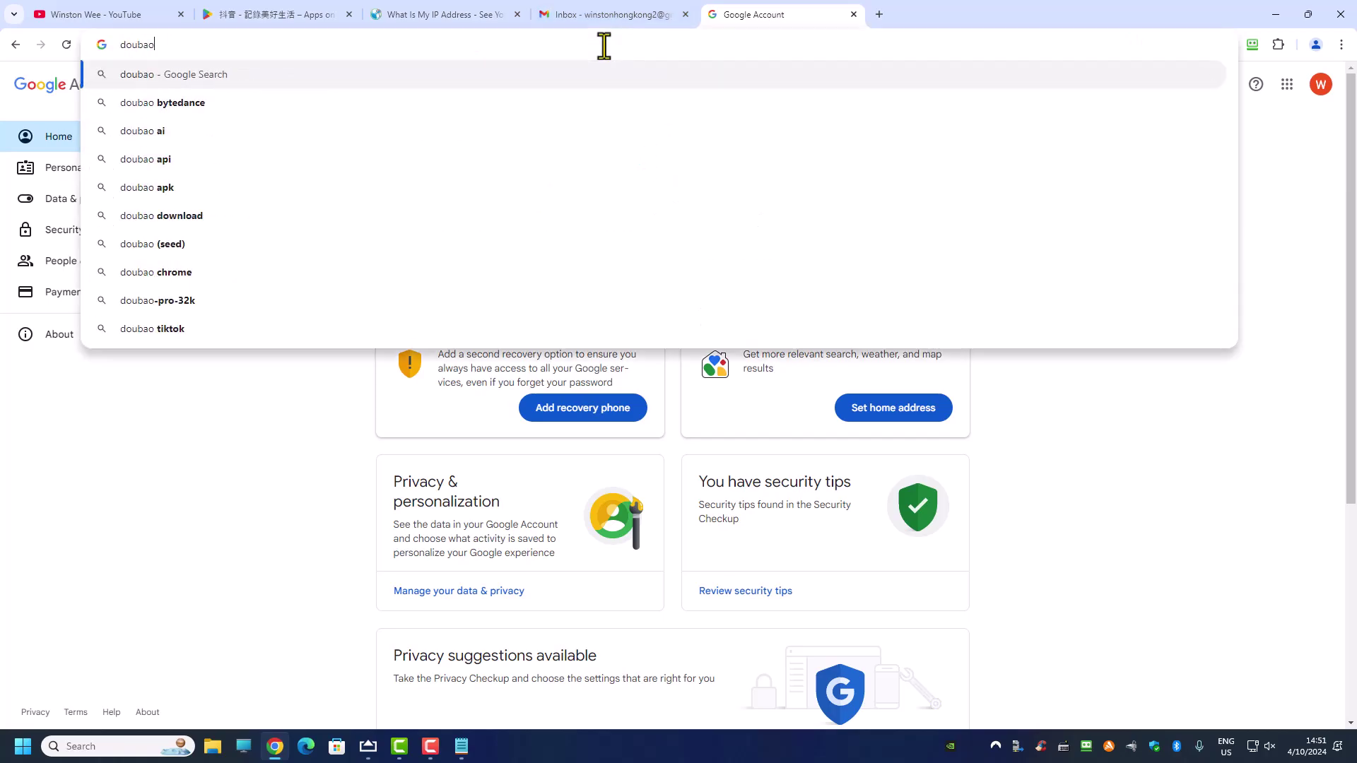
{"action": "type", "text": " goo"}
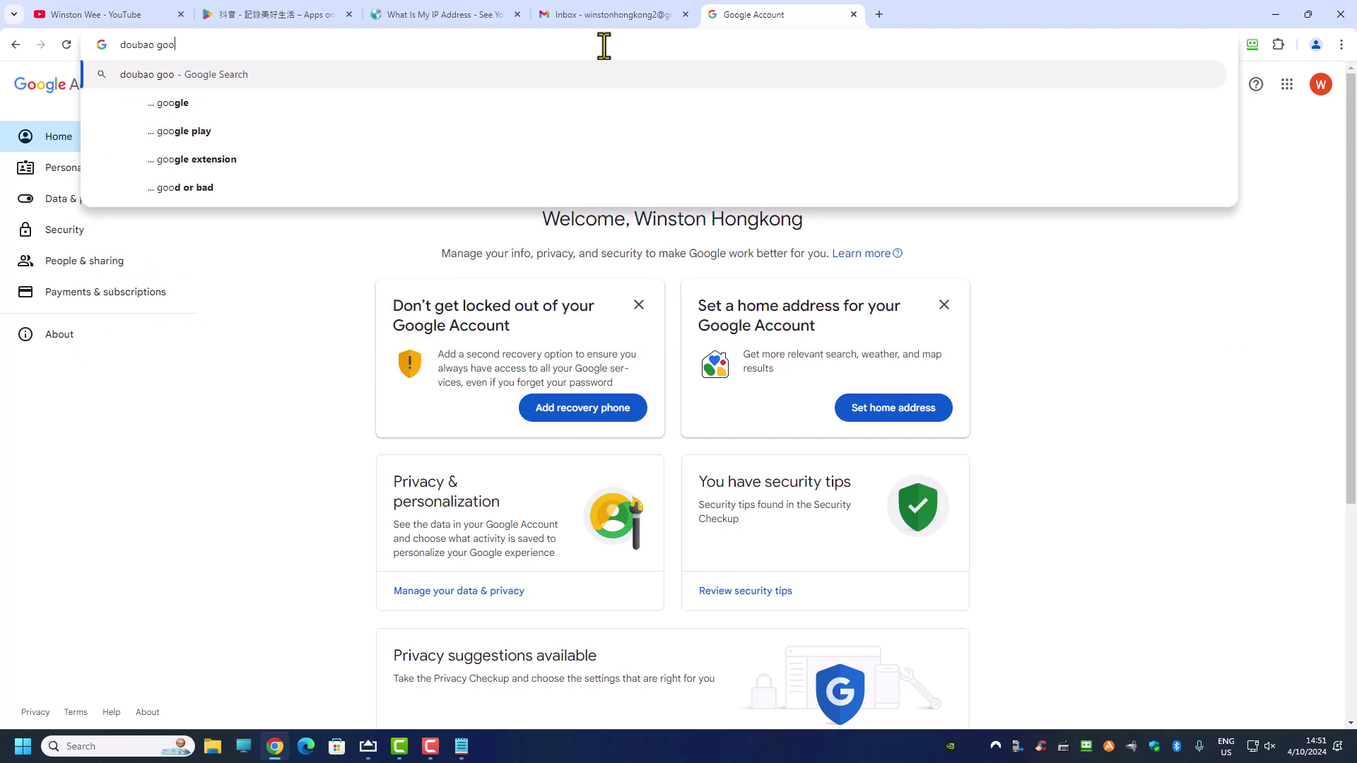
{"action": "type", "text": "gle playstore"}
{"action": "key", "text": "Return"}
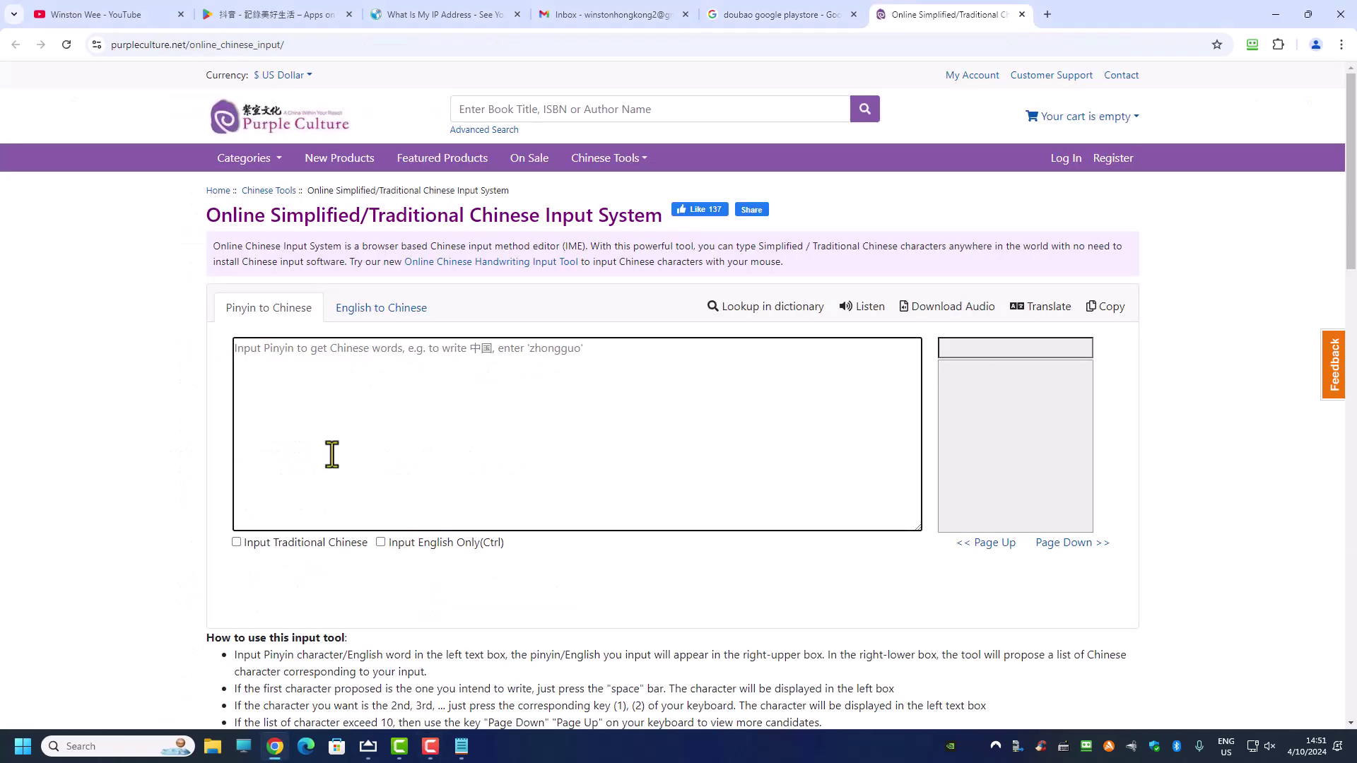
- Compose "豆包" from the pinyin dou and bao in the Purple Culture Chinese input tool, and copy it
{"action": "type", "text": "dou"}
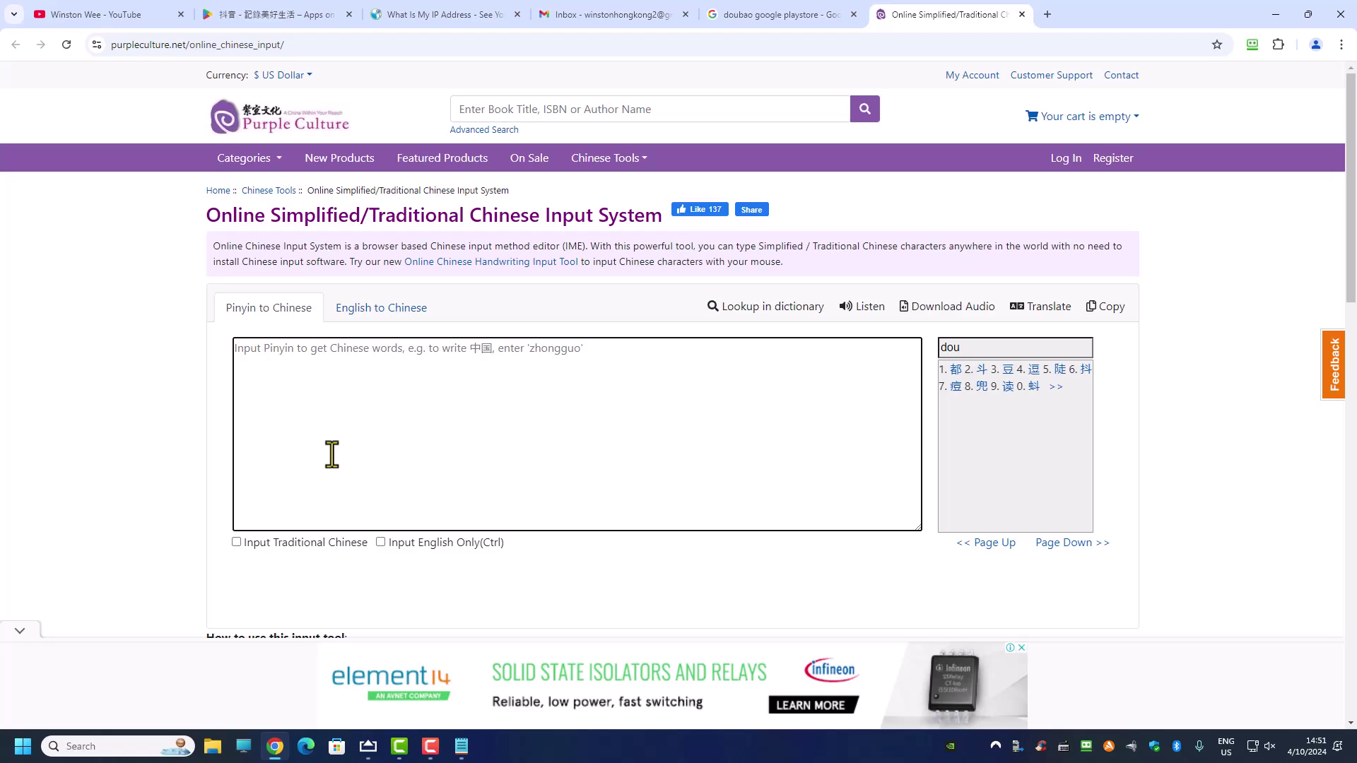
{"action": "type", "text": "bao"}
{"action": "key", "text": "BackSpace"}
{"action": "key", "text": "BackSpace"}
{"action": "key", "text": "BackSpace"}
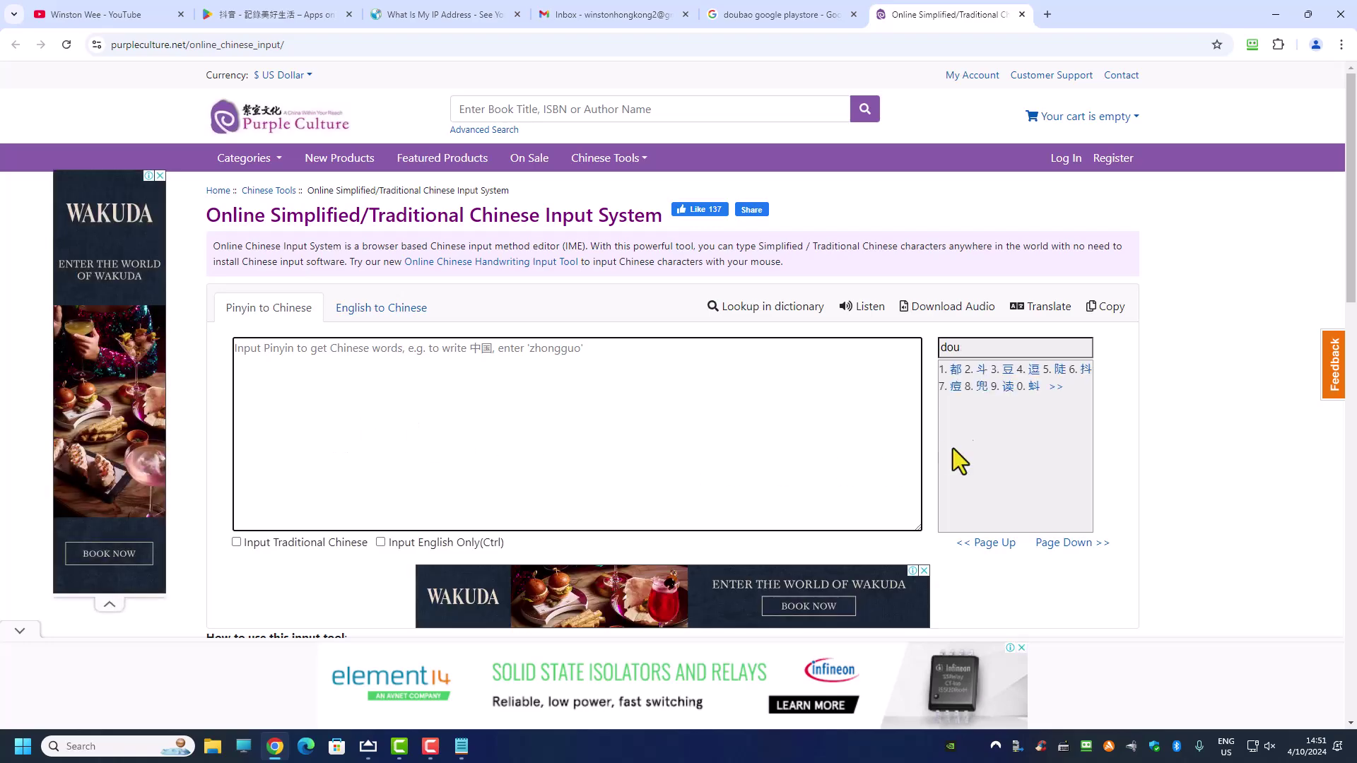
{"action": "left_click", "coordinate": [1010, 369]}
{"action": "type", "text": "bao"}
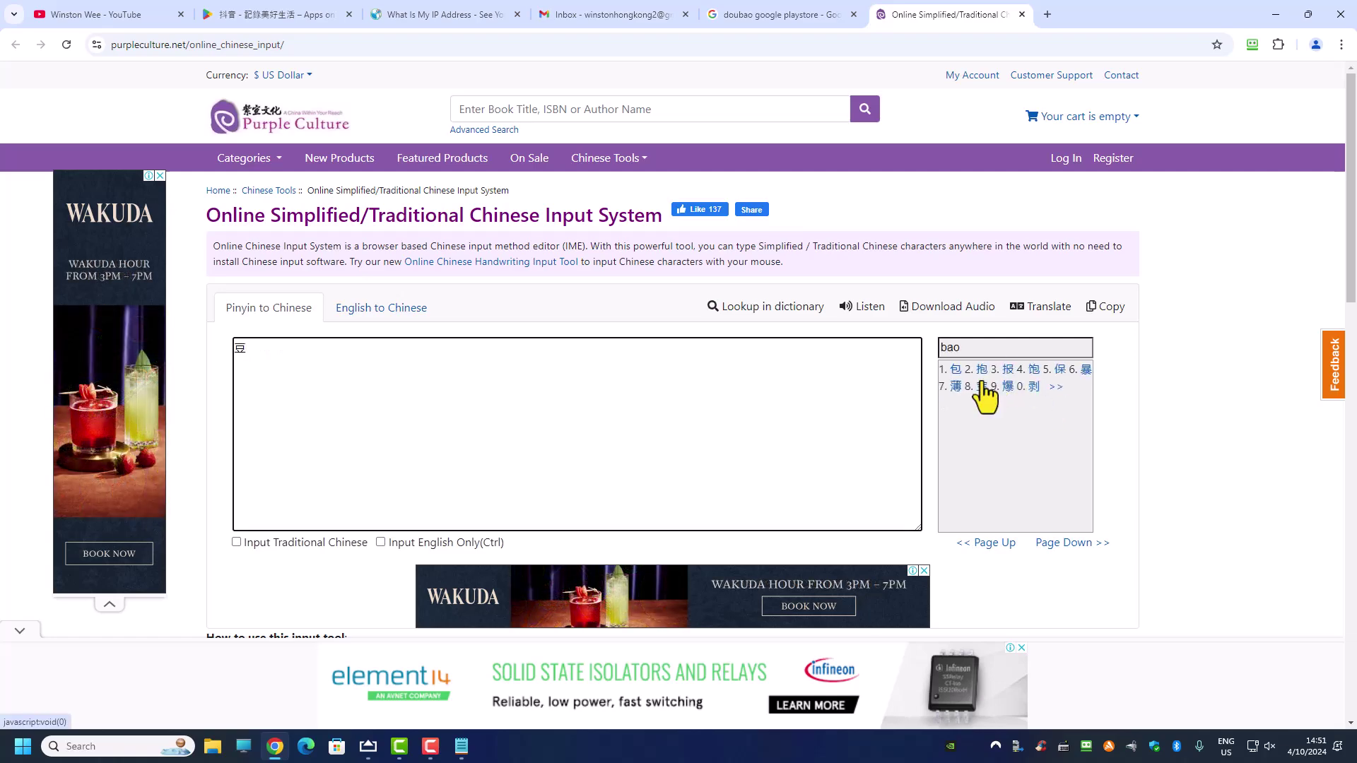
{"action": "left_click", "coordinate": [956, 371]}
{"action": "left_click_drag", "start_coordinate": [339, 382], "coordinate": [214, 370]}
{"action": "key", "text": "ctrl+c"}
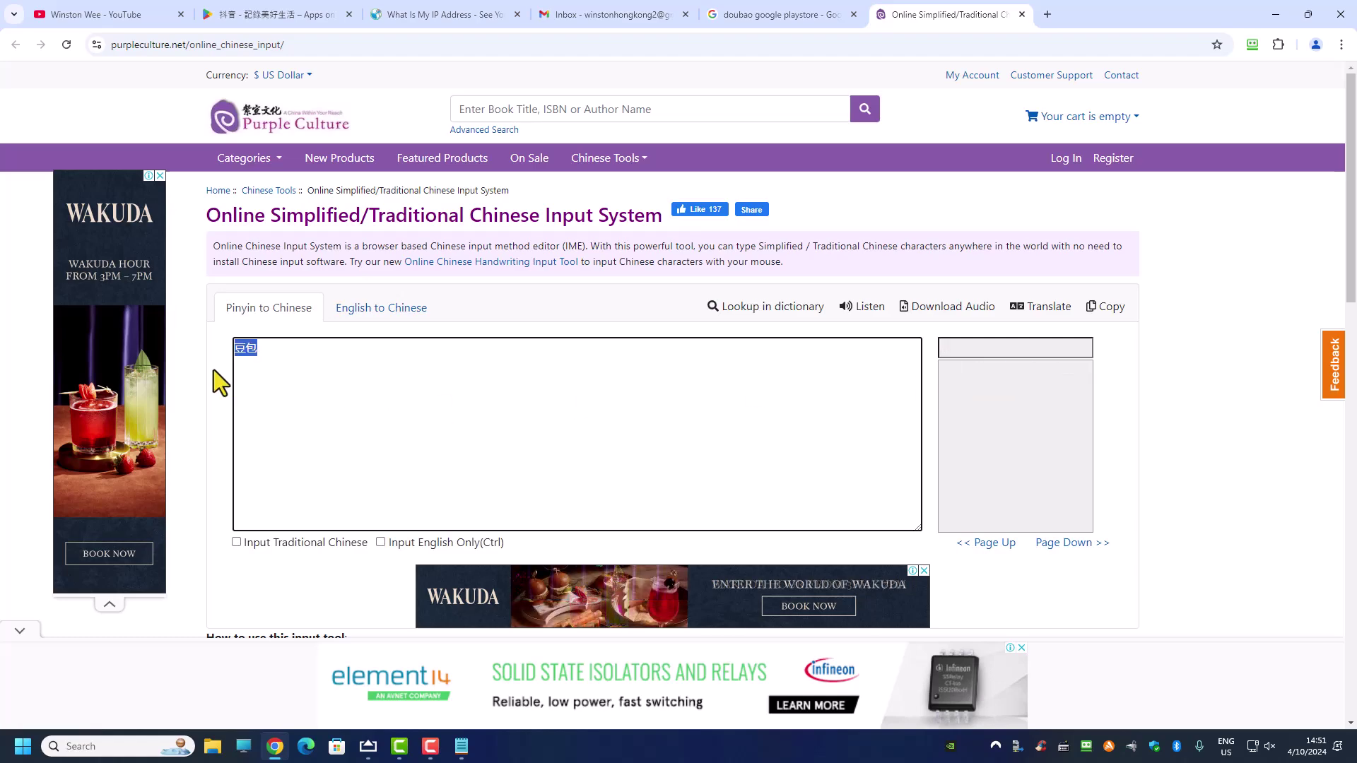
- Return to the Google results and replace "doubao" with the copied characters to search for "豆包 google playstore"
{"action": "key", "text": "ctrl+shift+Tab"}
{"action": "double_click", "coordinate": [201, 98]}
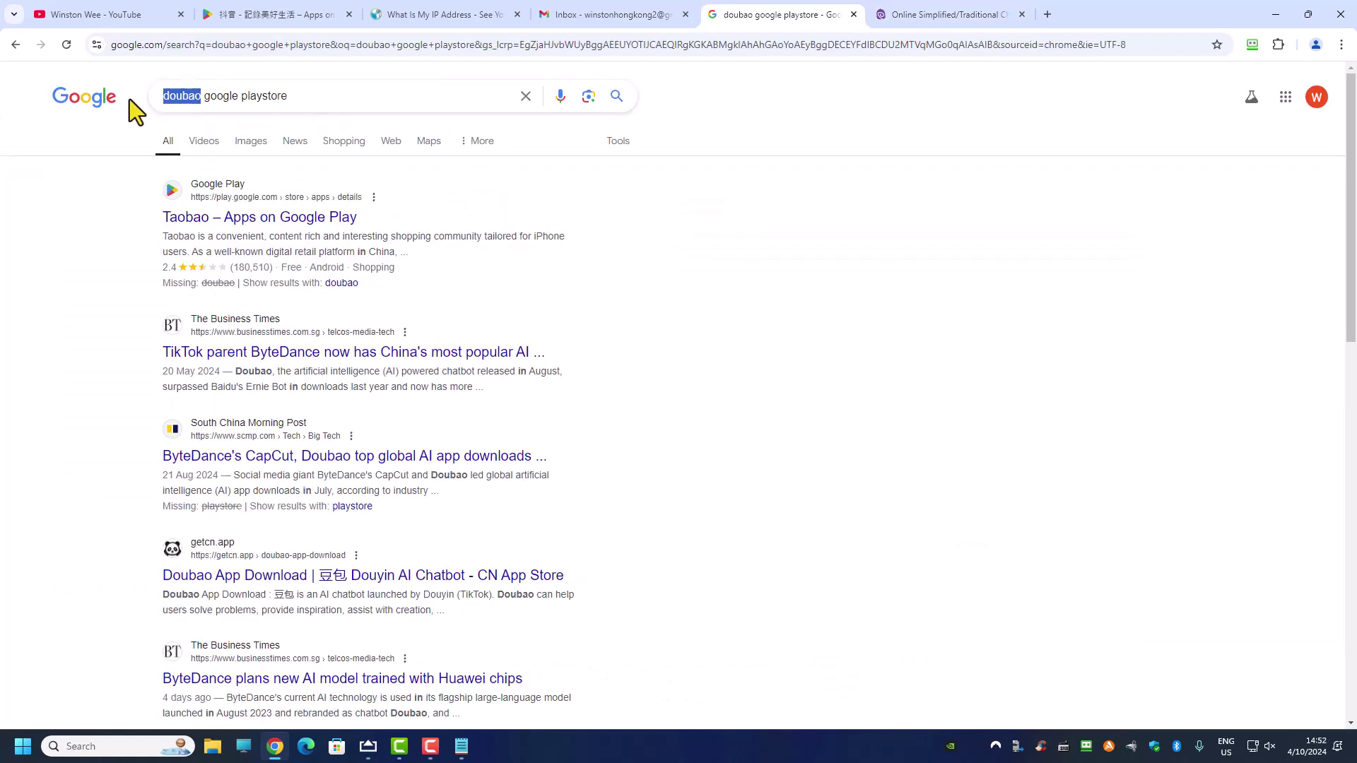
{"action": "key", "text": "ctrl+v"}
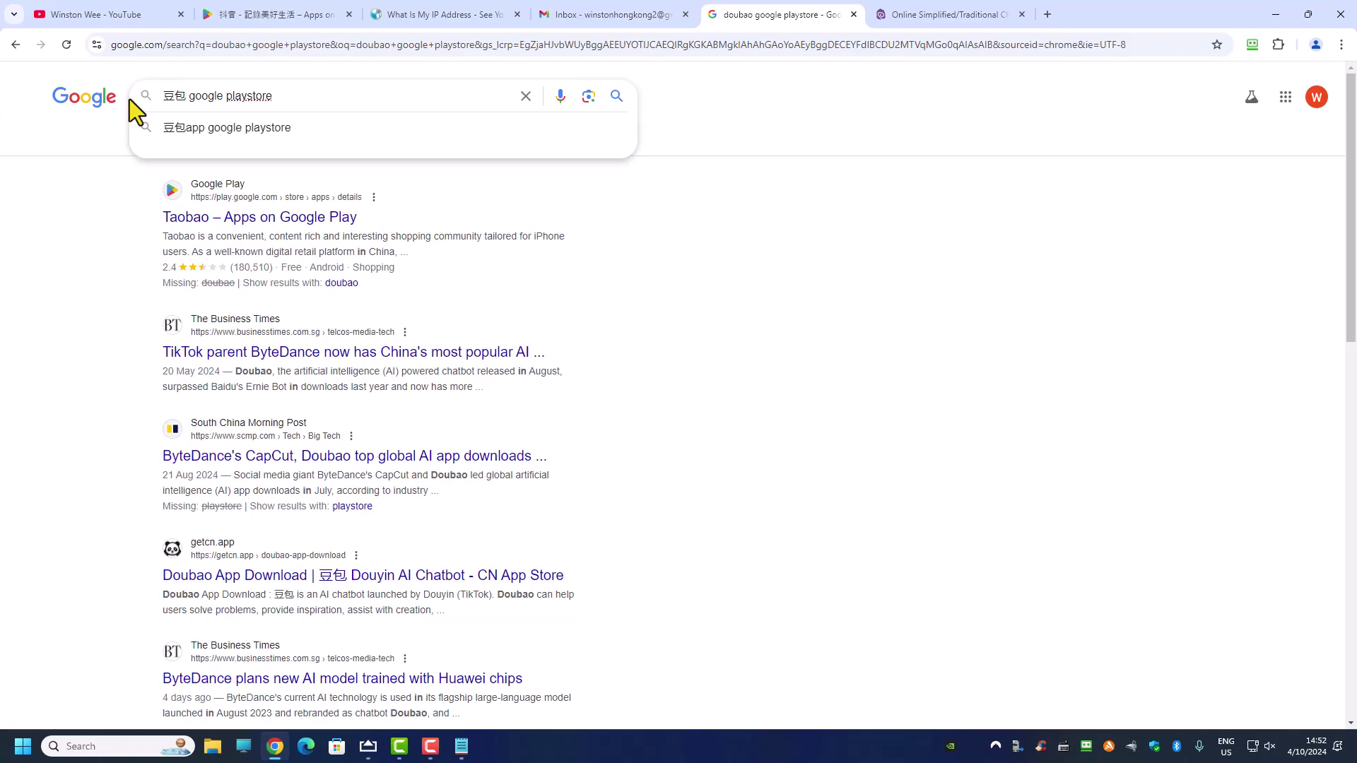
{"action": "key", "text": "Return"}
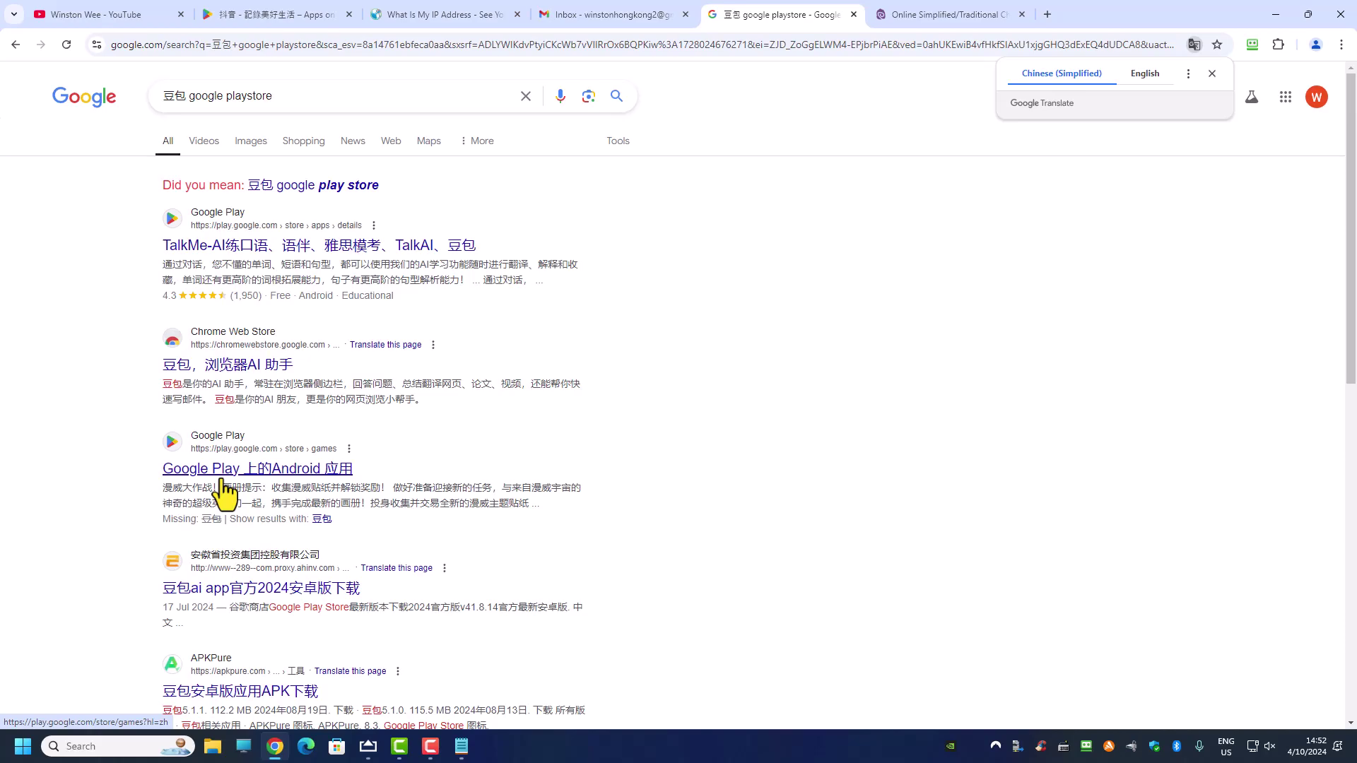
- Switch to the AirServer phone mirror and open NordVPN and the Play Store from the phone's home screen
{"action": "left_click", "coordinate": [377, 755]}
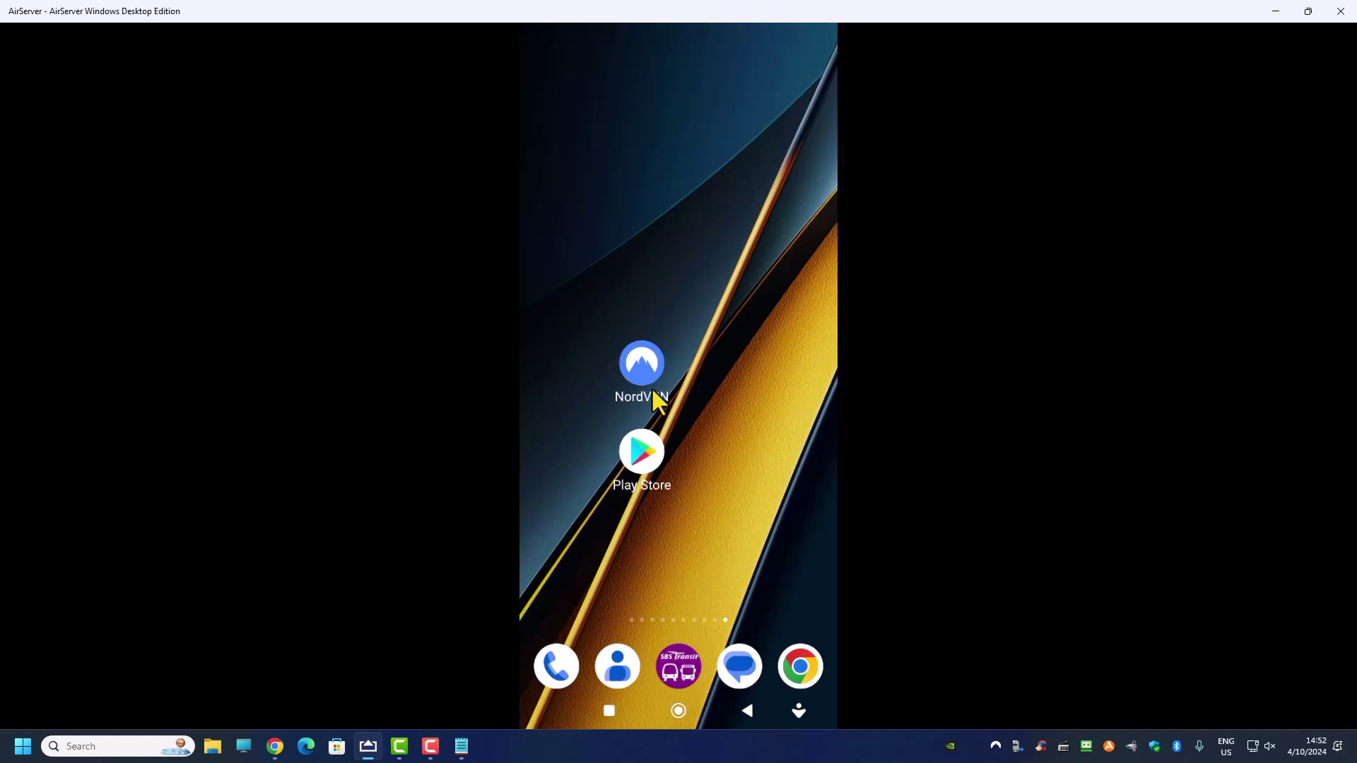
{"action": "left_click", "coordinate": [652, 391]}
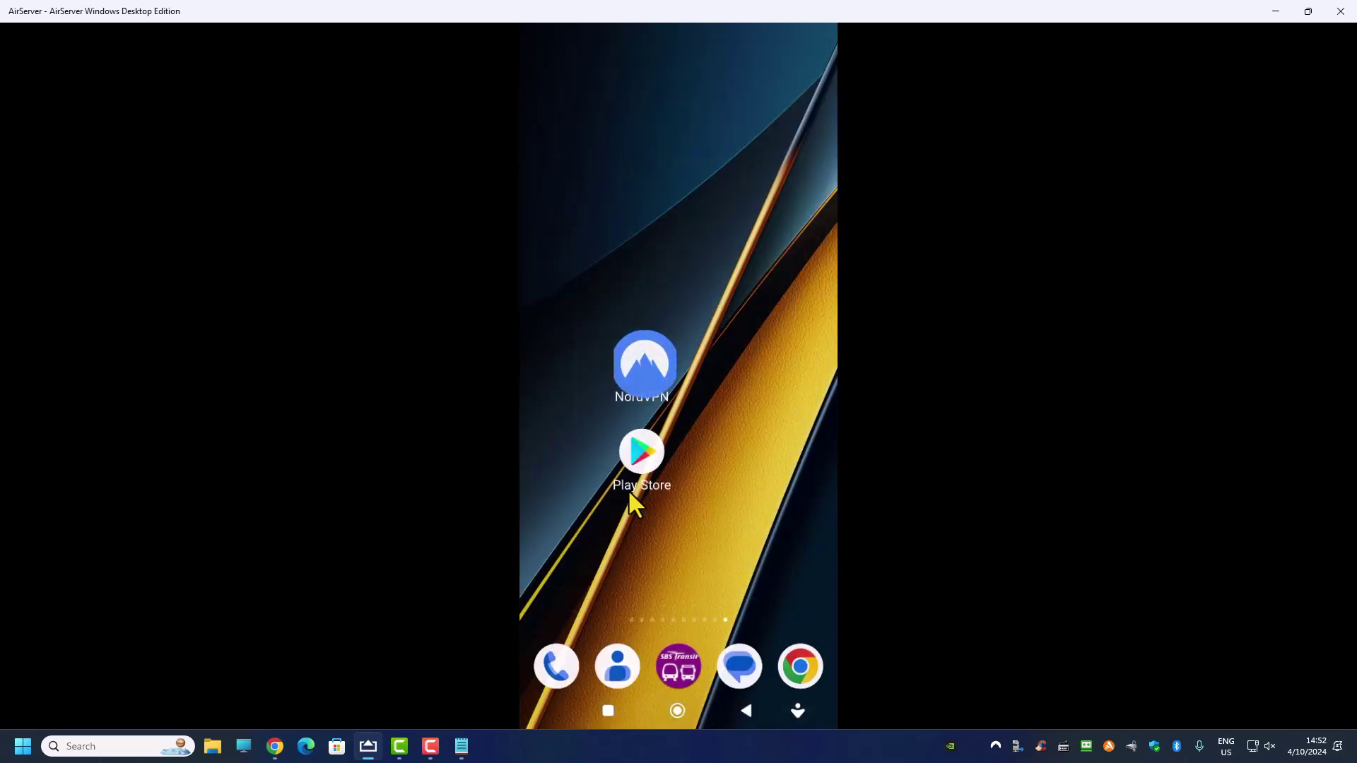
{"action": "left_click", "coordinate": [628, 381]}
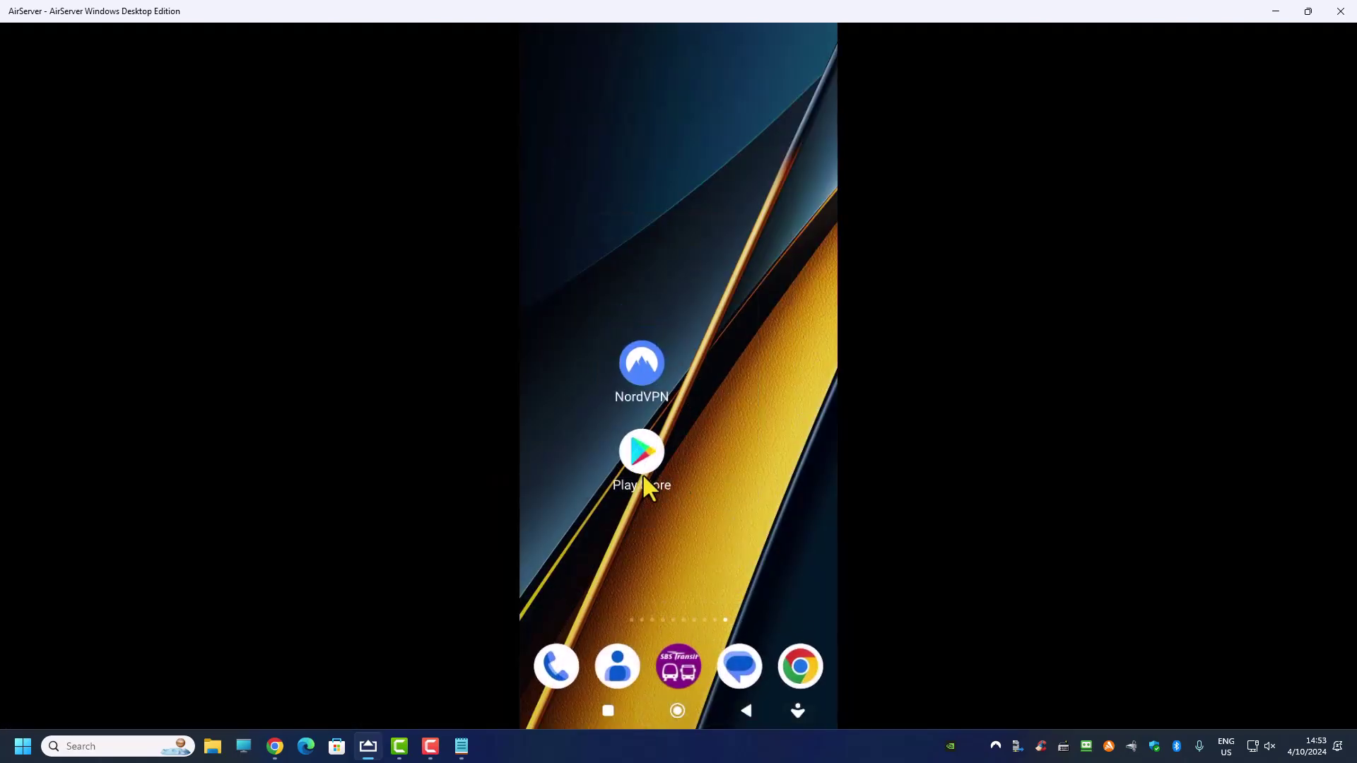
{"action": "left_click", "coordinate": [646, 478]}
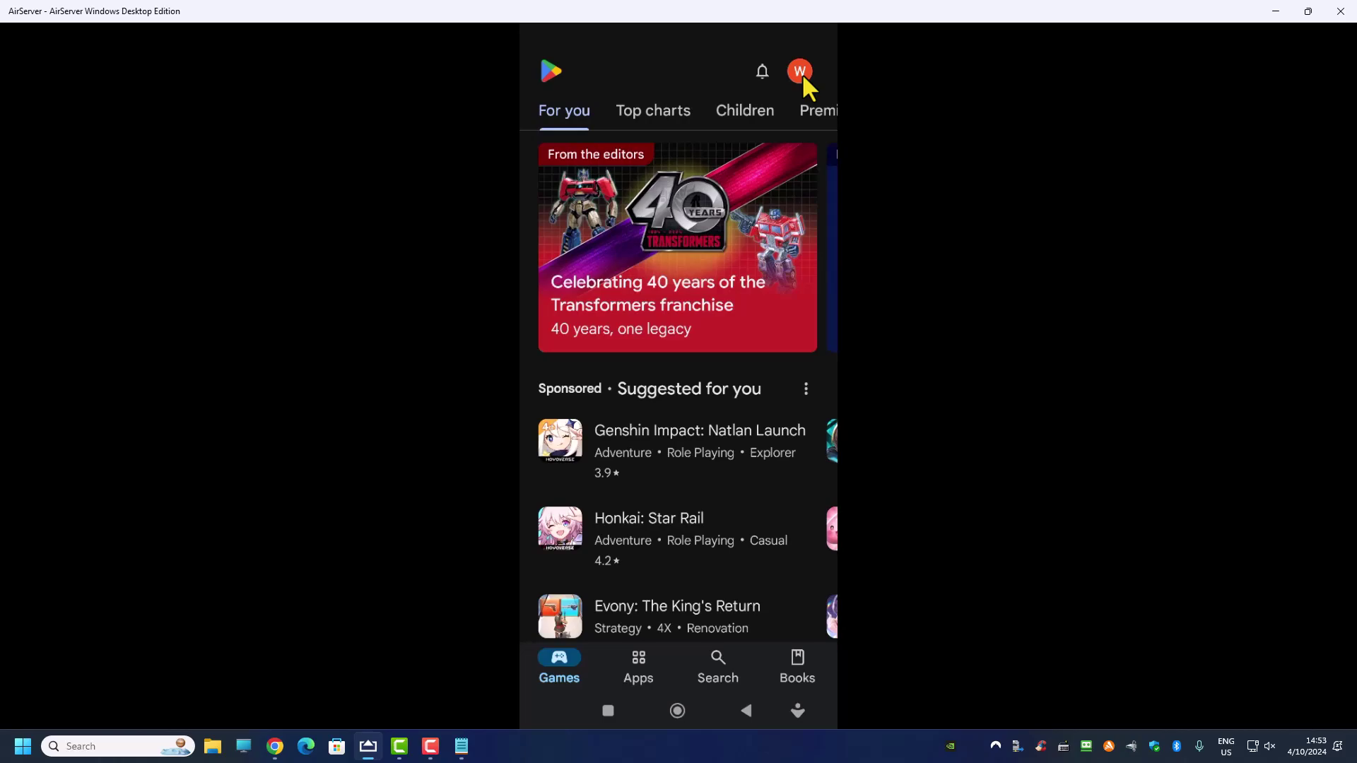
- Switch to Chrome and browse the YouTube channel's videos down to the one on downloading the Chinese TikTok 抖音 app
{"action": "left_click", "coordinate": [275, 746]}
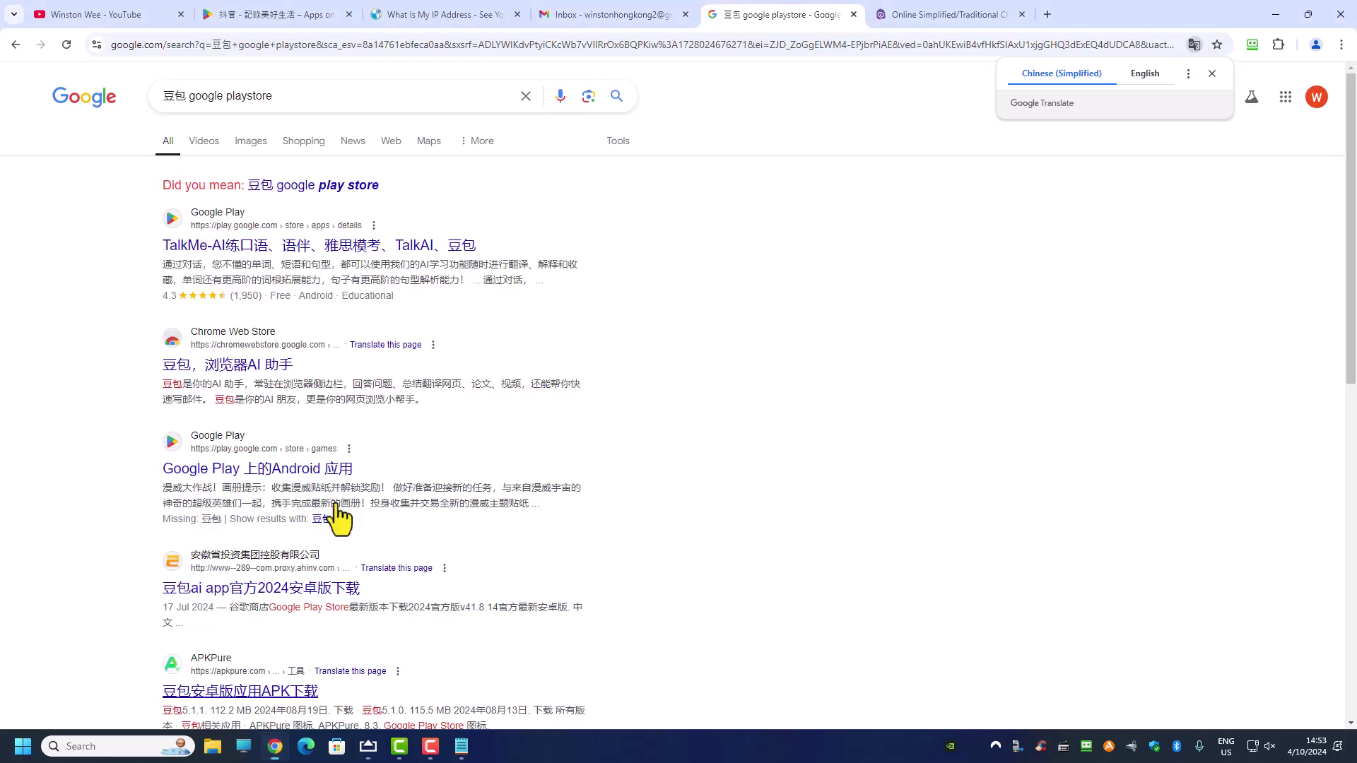
{"action": "left_click", "coordinate": [121, 16]}
{"action": "scroll", "coordinate": [889, 512], "scroll_direction": "down", "scroll_amount": 3}
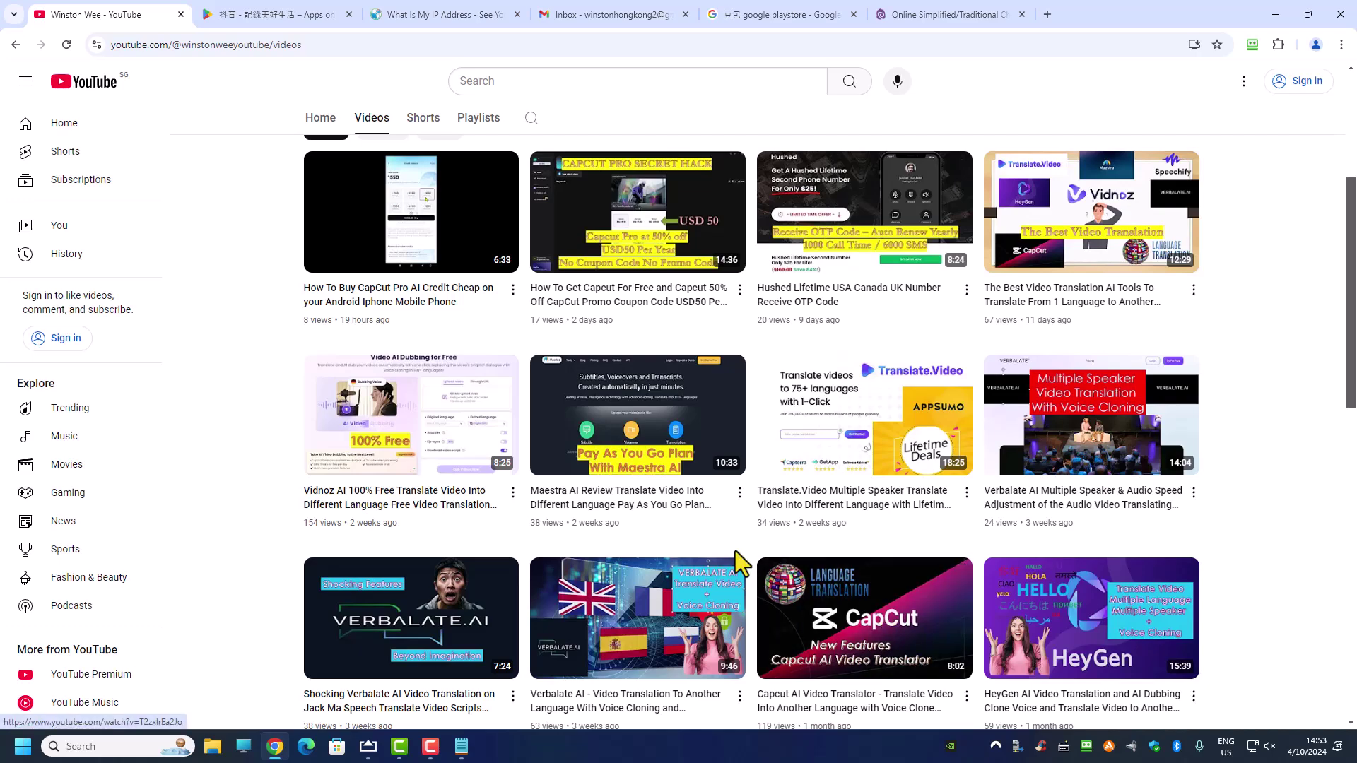
{"action": "scroll", "coordinate": [735, 552], "scroll_direction": "down", "scroll_amount": 2}
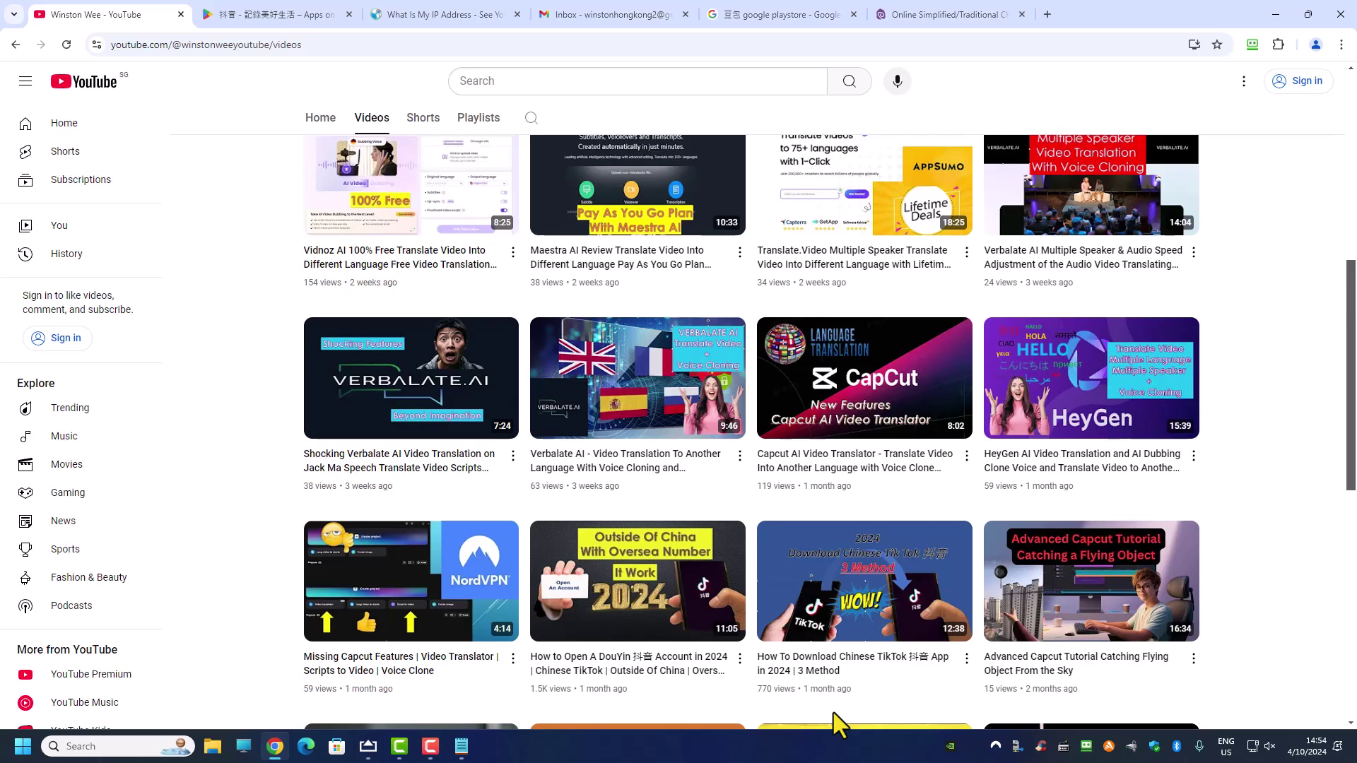
{"action": "mouse_move", "coordinate": [795, 656]}
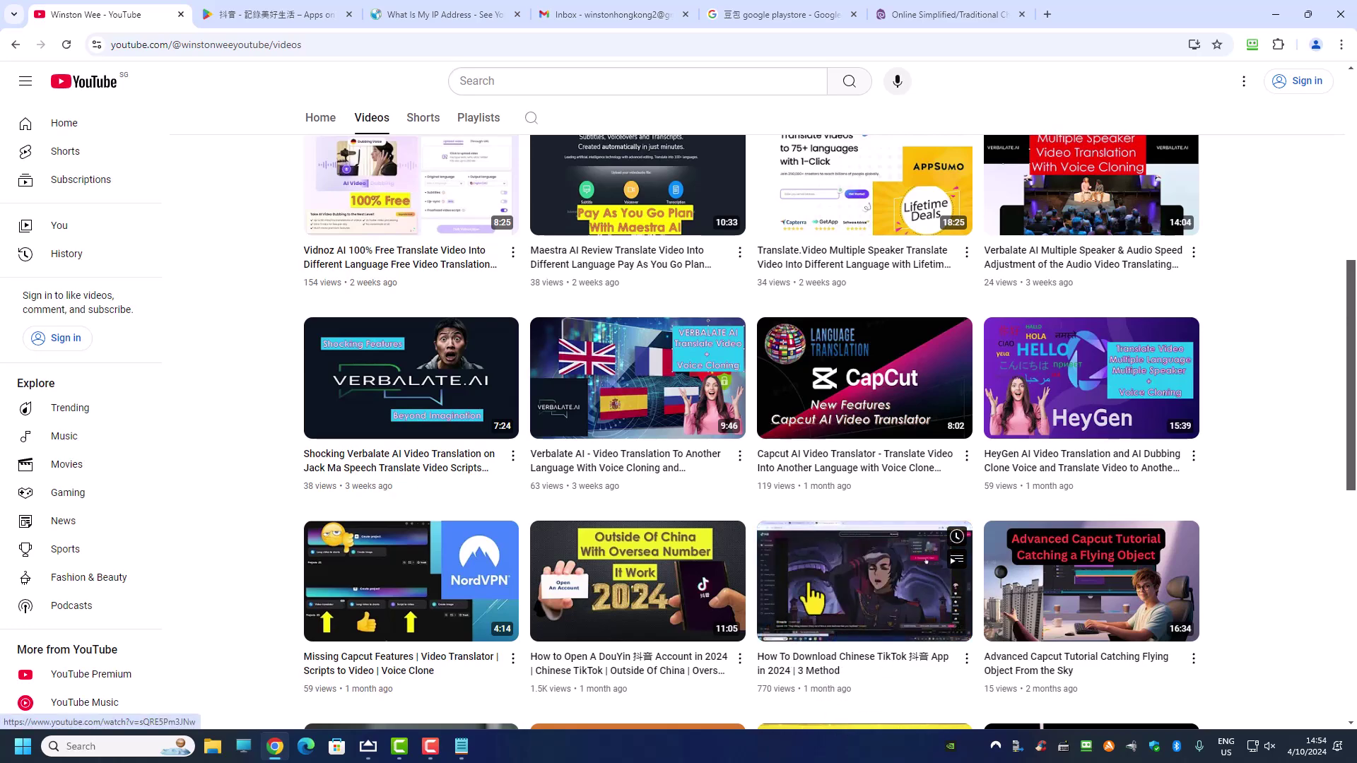